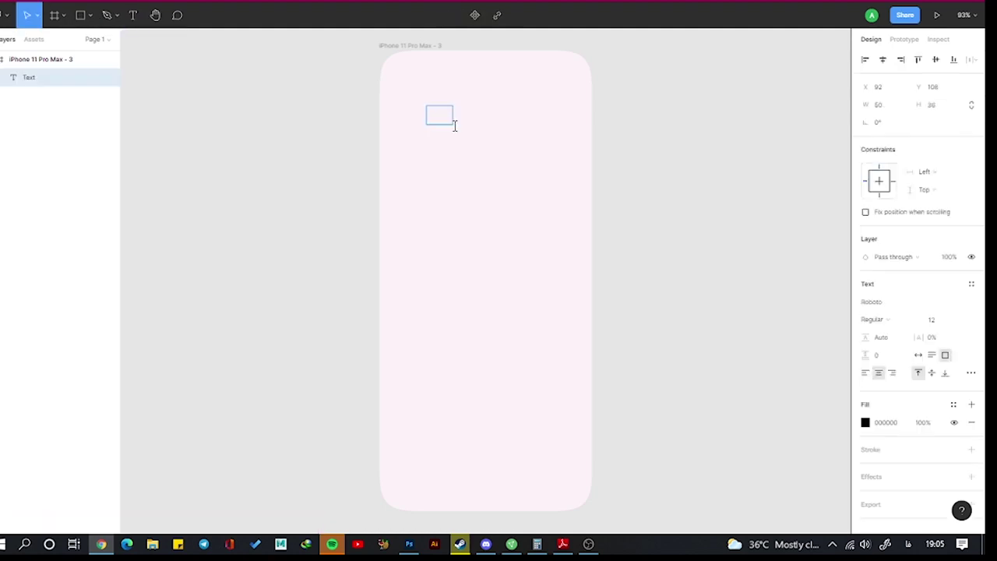
pyautogui.write('24 May, 2021')
# Make the '24 May, 2021' date auto width in SF Pro Display Semibold 24.
pyautogui.doubleClick(455, 124)
pyautogui.click(943, 325)
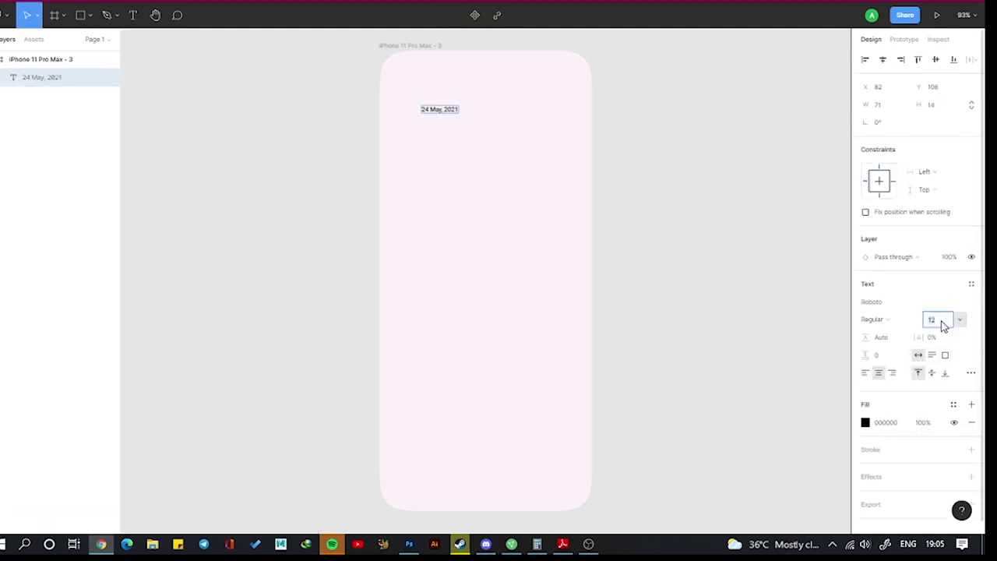
pyautogui.write('24')
pyautogui.click(886, 302)
pyautogui.write('SF Pro Display')
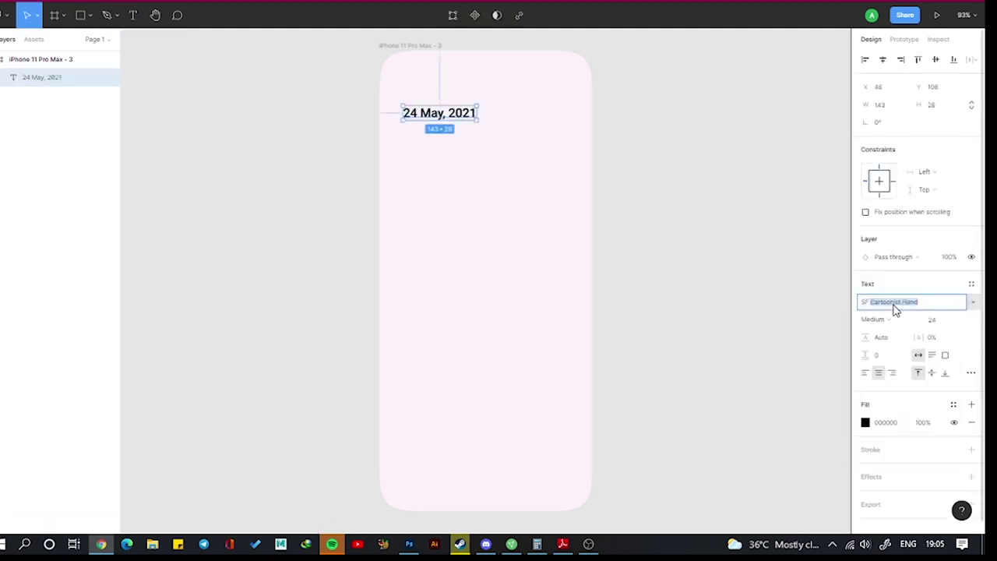
pyautogui.press('Return')
pyautogui.click(874, 319)
# Launch the Iconly v2.3 icon plugin from the canvas Plugins menu.
pyautogui.rightClick(702, 179)
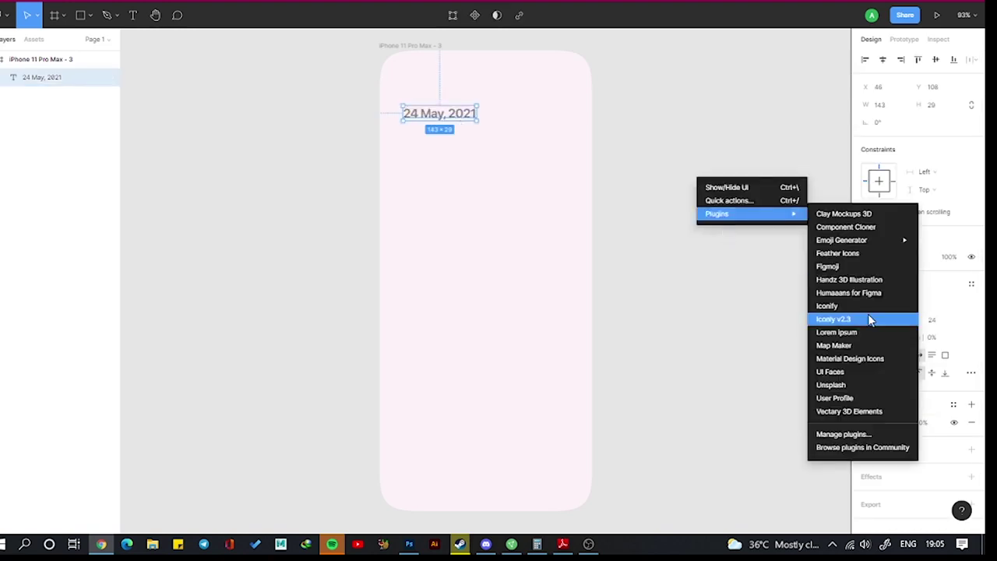
pyautogui.press('Escape')
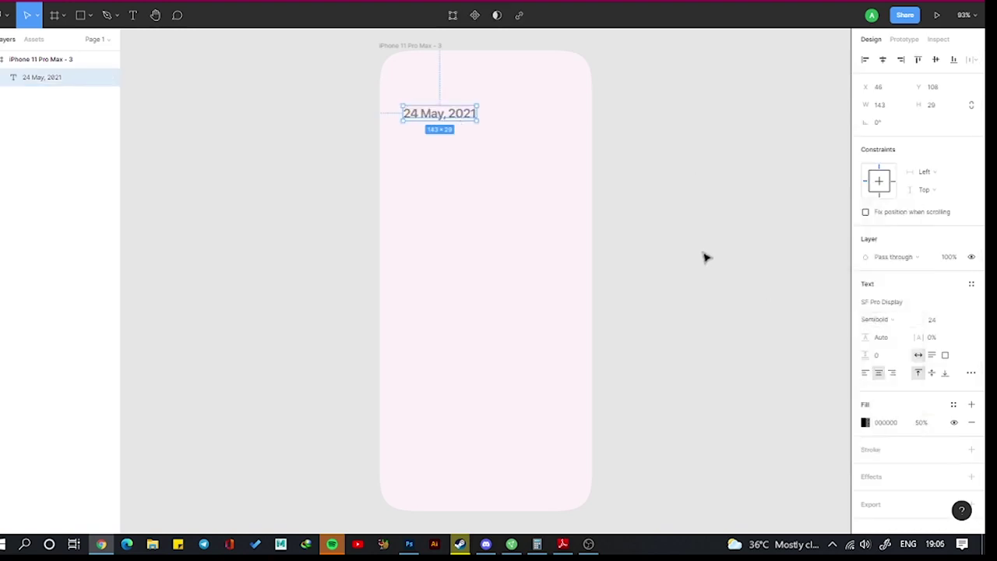
pyautogui.rightClick(644, 224)
pyautogui.click(803, 357)
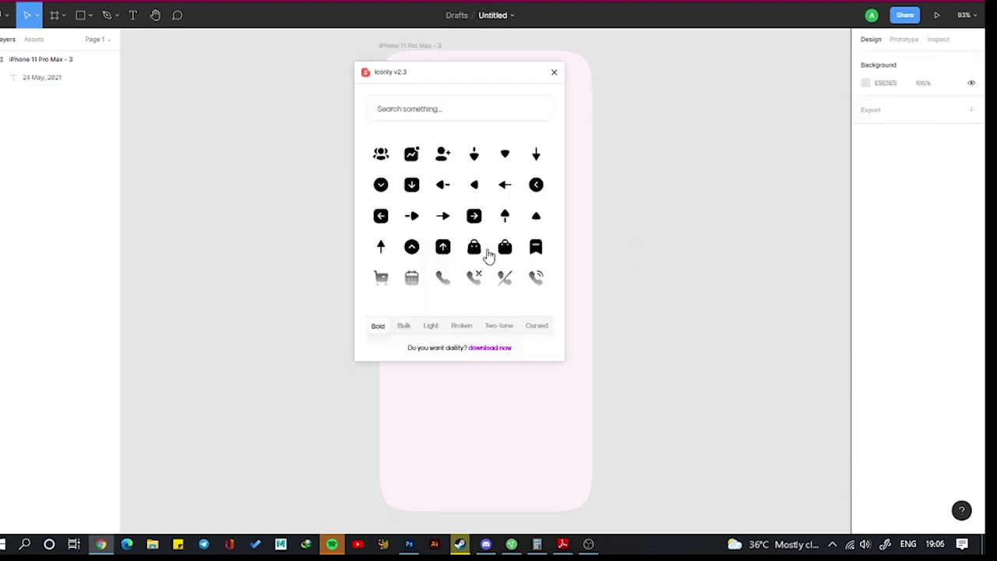
# Insert a 24×24 Iconly down arrow beside the date and group them.
pyautogui.click(491, 252)
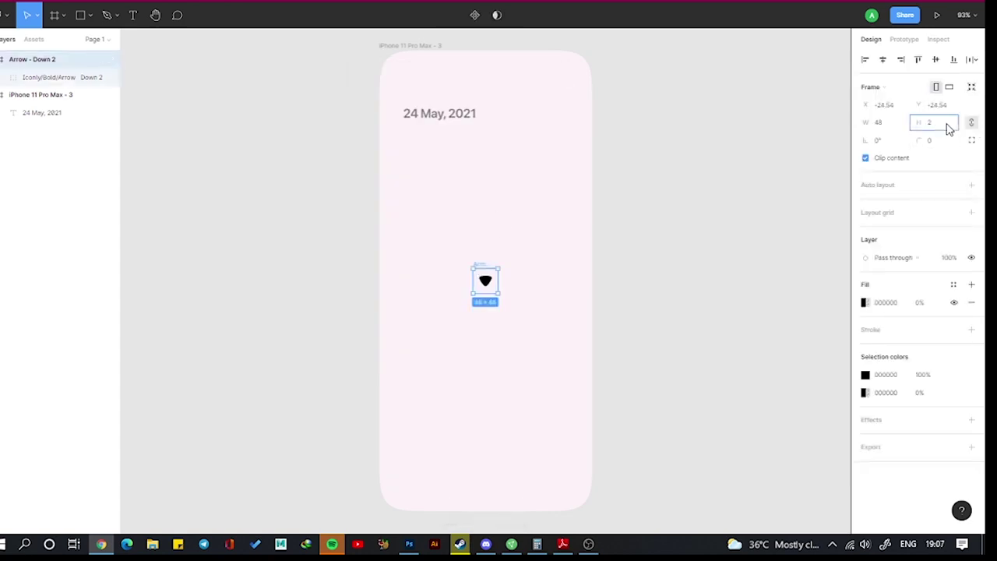
pyautogui.moveTo(479, 274); pyautogui.dragTo(479, 117)
pyautogui.scroll(3, 476, 251)
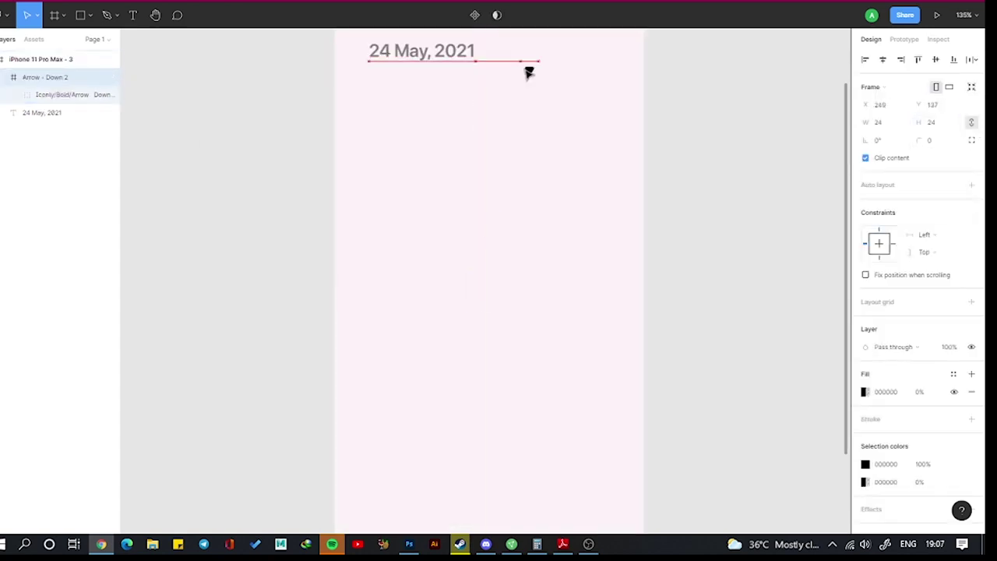
pyautogui.keyDown('shift'); pyautogui.click(411, 52); pyautogui.keyUp('shift')
pyautogui.hotkey('ctrl', 'g')
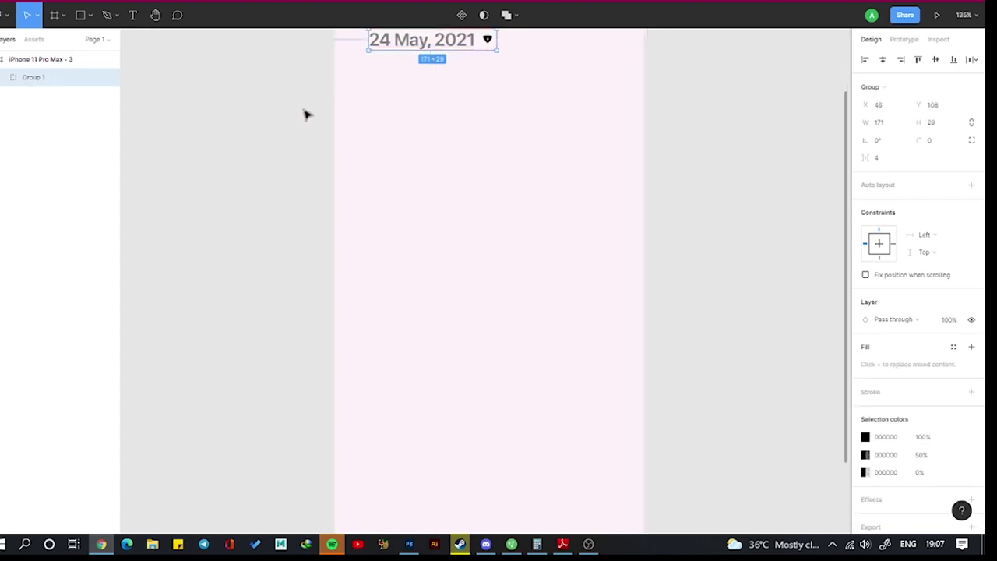
# Position the date group at X 32, Y 64, nudged up, and draw a 28×28 circle at top right.
pyautogui.scroll(5, 428, 297)
pyautogui.click(878, 104)
pyautogui.write('32')
pyautogui.press('Tab')
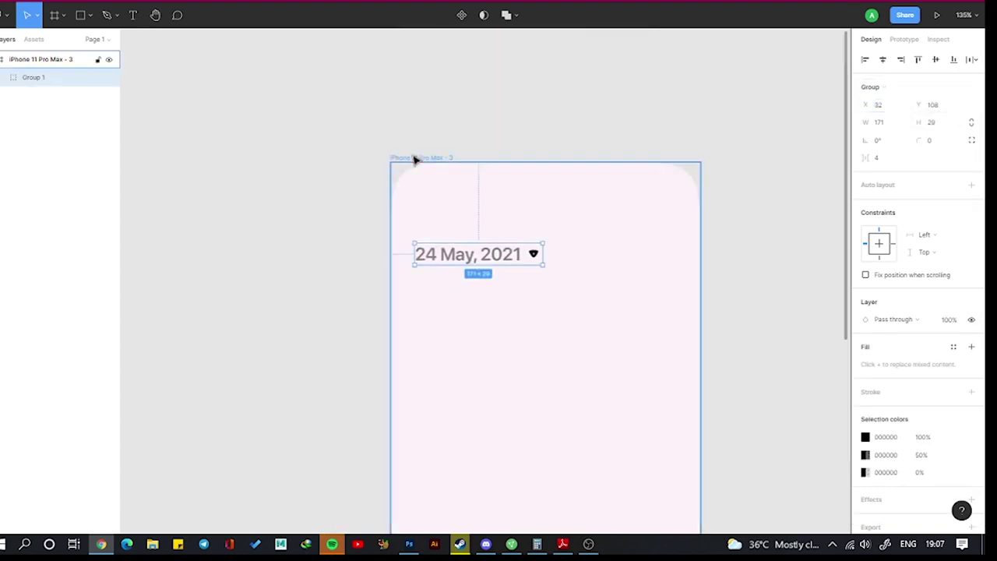
pyautogui.write('64')
pyautogui.press('Return')
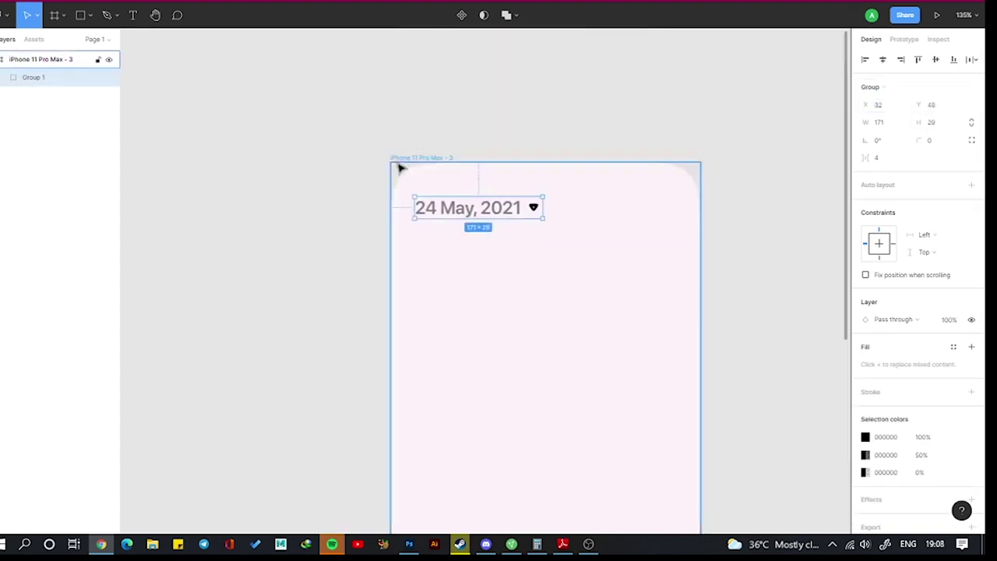
pyautogui.press('Up')
pyautogui.press('Up')
pyautogui.press('Up')
pyautogui.press('o')
pyautogui.moveTo(650, 193); pyautogui.dragTo(671, 214)
# Resize the circle to 32×32, fill it with a female UI Faces avatar, and make the arrow grey.
pyautogui.click(943, 106)
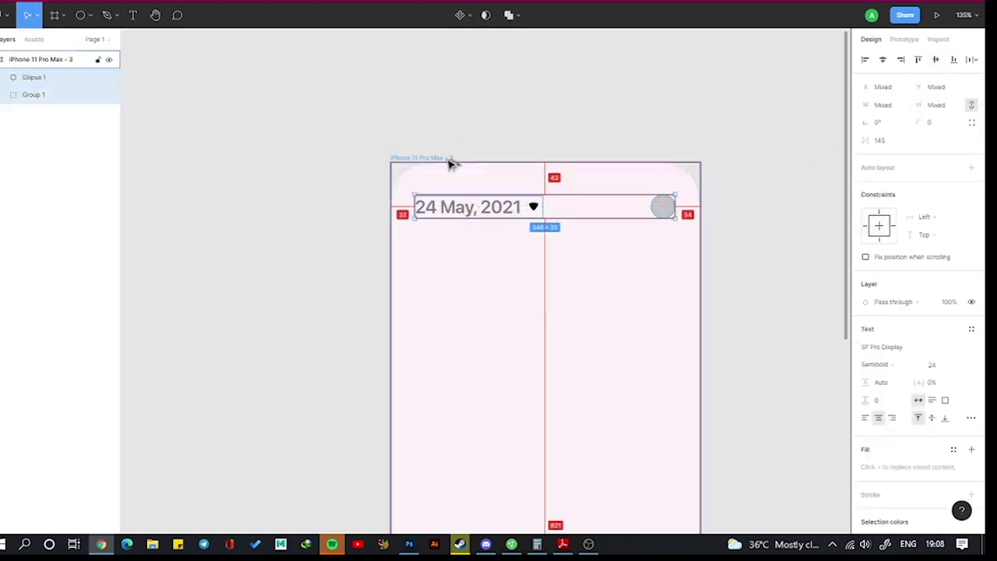
pyautogui.rightClick(667, 122)
pyautogui.click(836, 311)
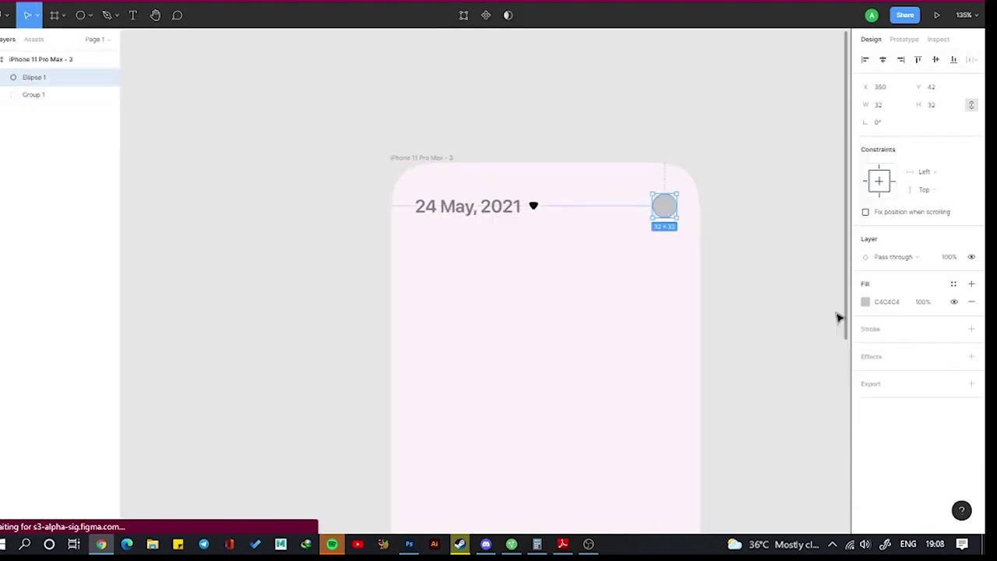
pyautogui.click(578, 226)
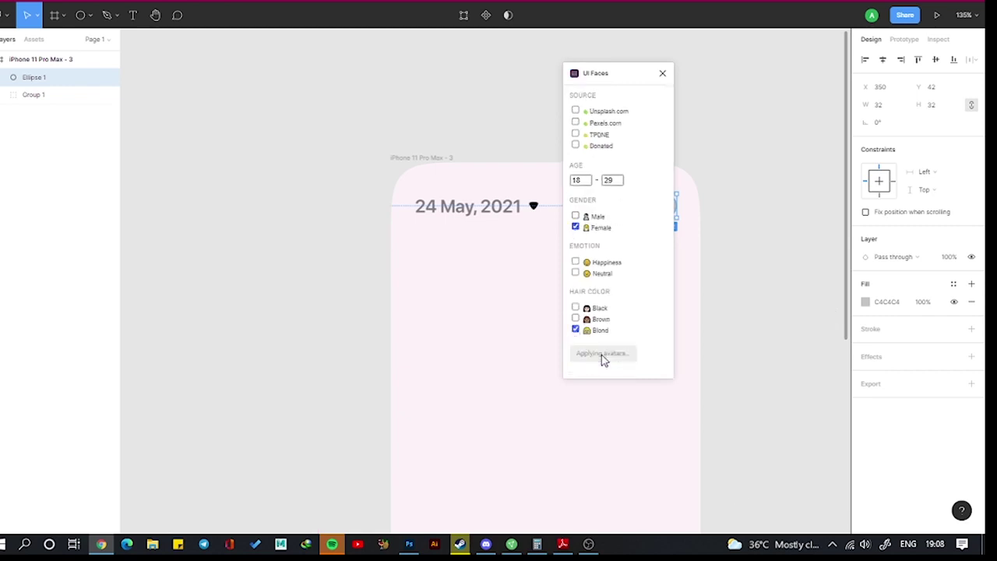
pyautogui.click(662, 73)
pyautogui.doubleClick(533, 206)
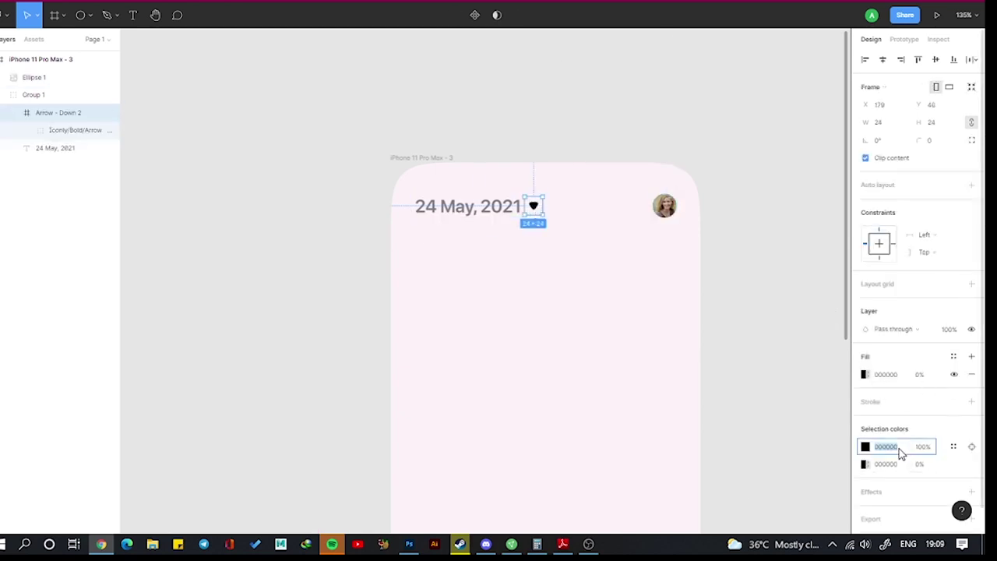
pyautogui.press('Escape')
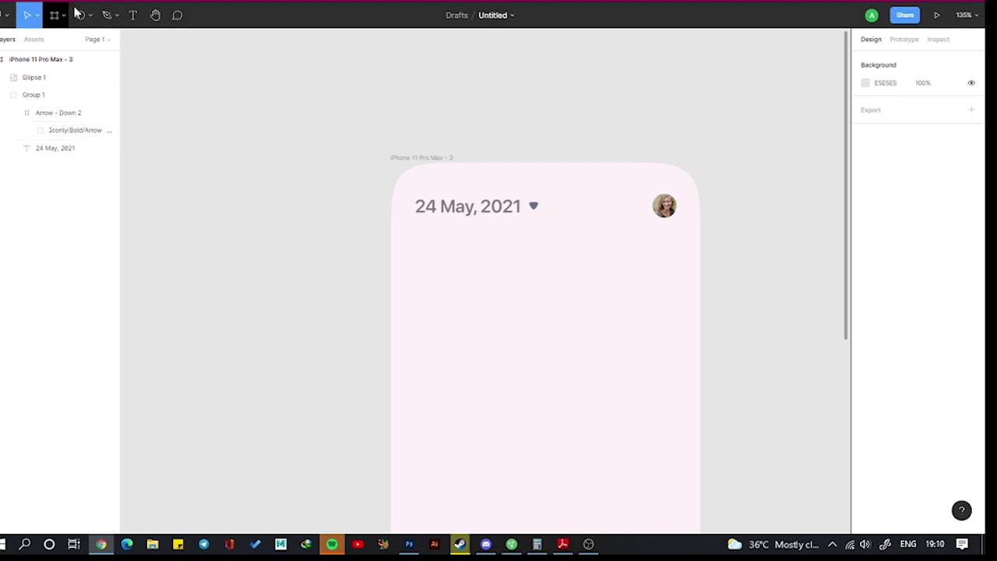
# Draw a 350×152 rectangle below the header with corner radius 32.
pyautogui.press('r')
pyautogui.moveTo(415, 254); pyautogui.dragTo(677, 333)
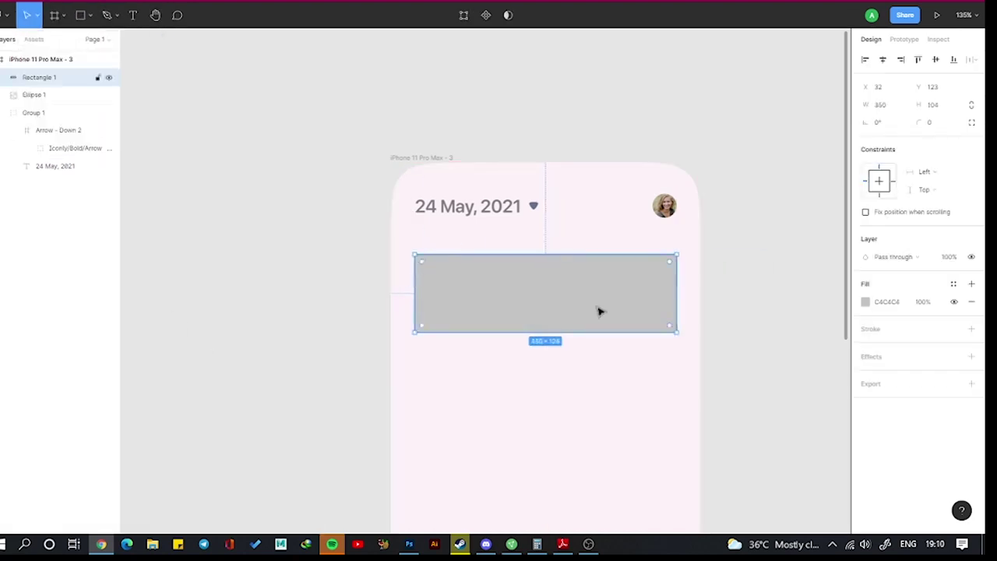
pyautogui.moveTo(919, 104); pyautogui.dragTo(944, 106)
pyautogui.moveTo(424, 265); pyautogui.dragTo(438, 270)
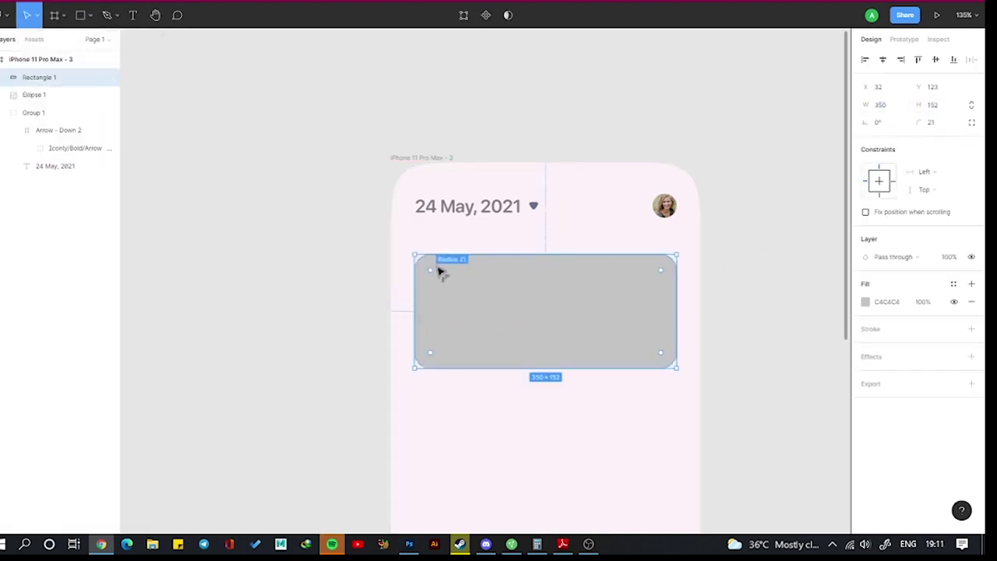
pyautogui.click(971, 122)
pyautogui.click(971, 140)
# Fill the card with a linear gradient from salmon FE9075 to pink.
pyautogui.click(865, 320)
pyautogui.click(735, 243)
pyautogui.click(736, 261)
pyautogui.write('fe90')
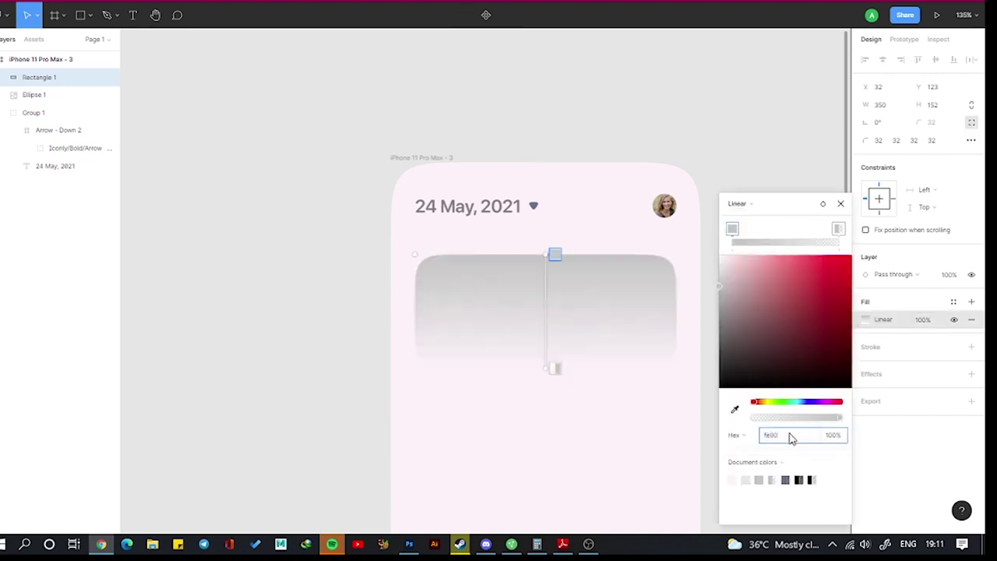
pyautogui.write('75')
pyautogui.press('Return')
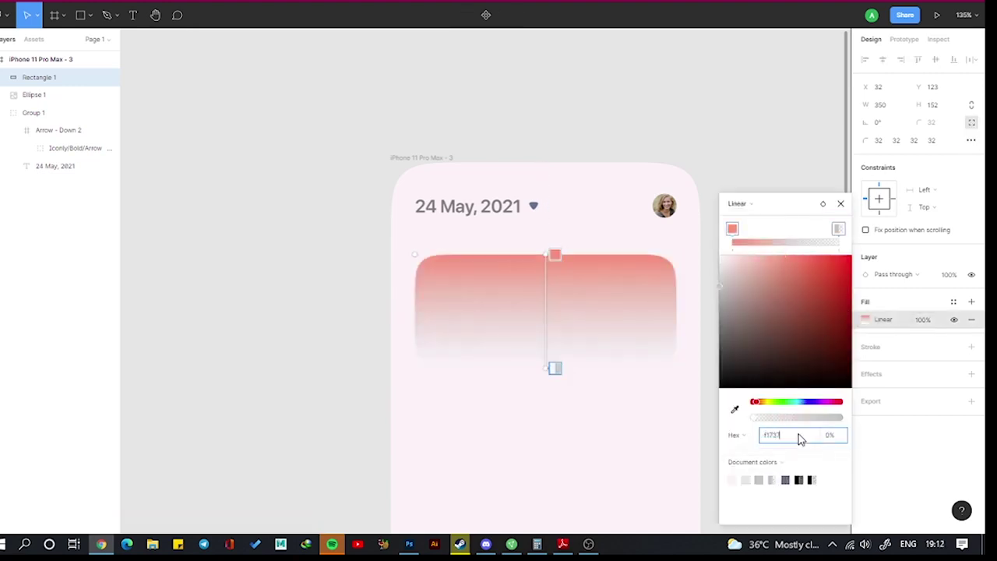
pyautogui.write('3')
pyautogui.press('Return')
# Add a pink F559F0 drop shadow and draw a 120×120 circle on the card's left.
pyautogui.click(972, 374)
pyautogui.click(866, 392)
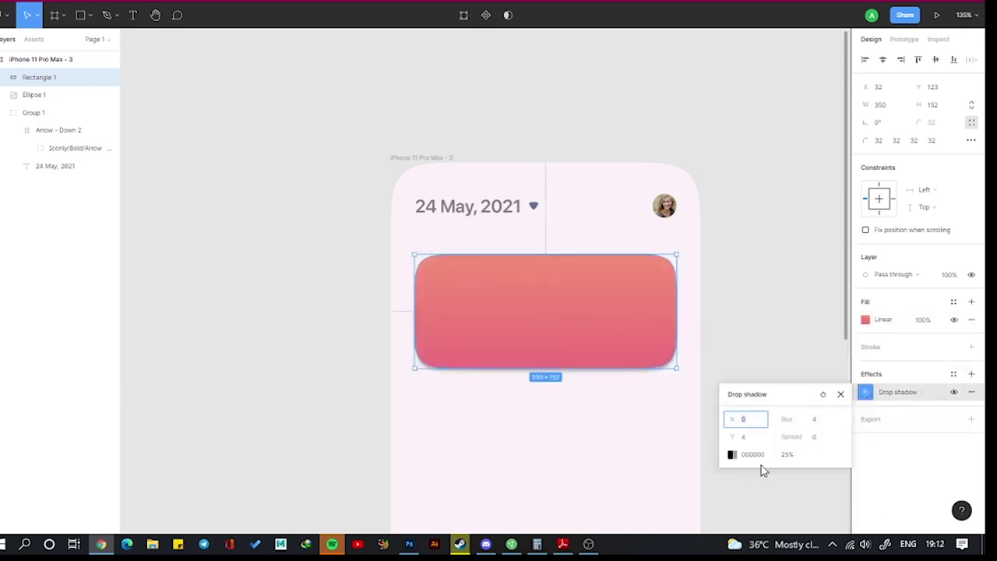
pyautogui.click(731, 454)
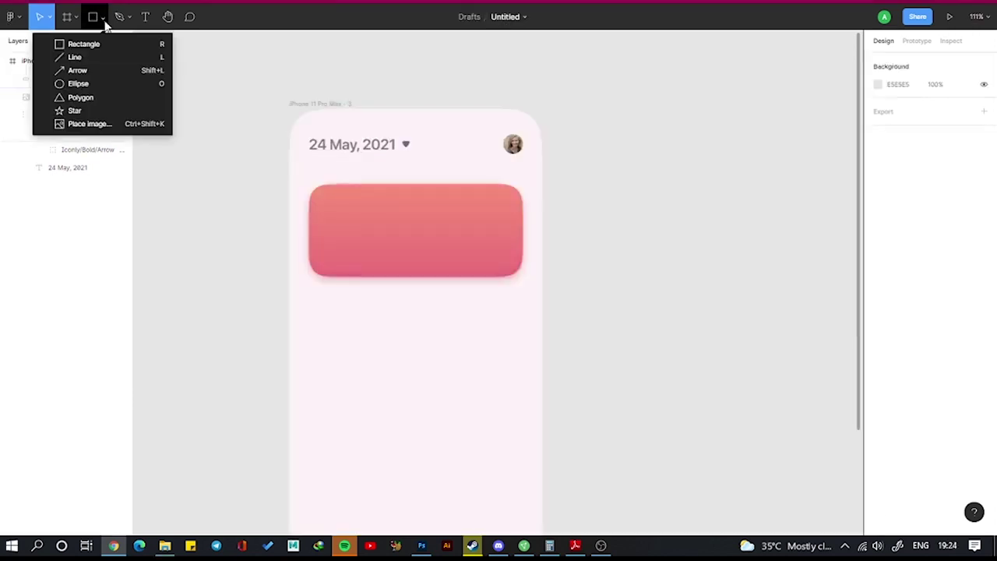
pyautogui.click(78, 83)
pyautogui.moveTo(311, 190)
pyautogui.mouseDown()
pyautogui.moveTo(374, 254)
pyautogui.moveTo(363, 236)
pyautogui.mouseUp()
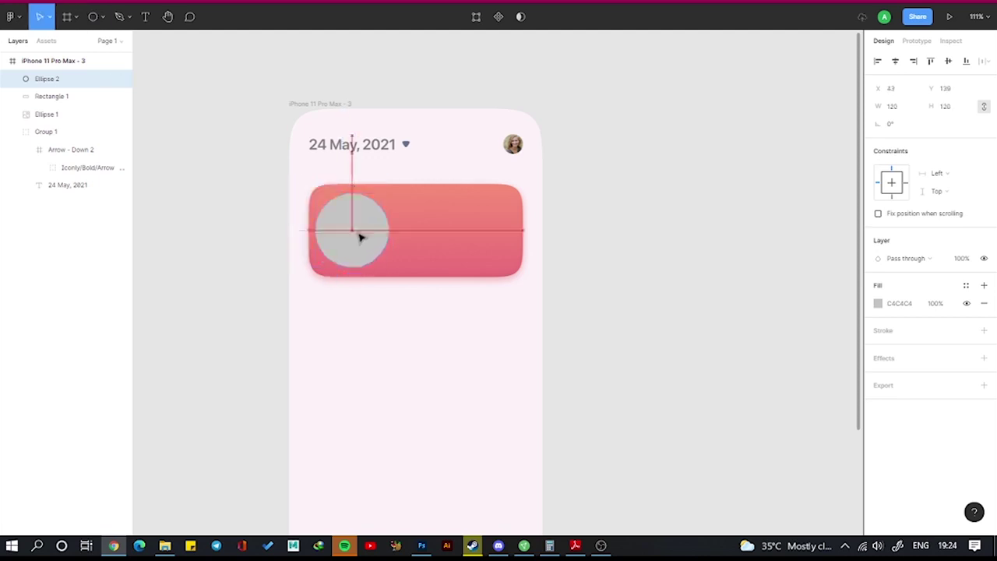
# Convert the circle to a black outline and delete its top anchor to open a gap.
pyautogui.click(984, 304)
pyautogui.click(984, 330)
pyautogui.hotkey('shift', '2')
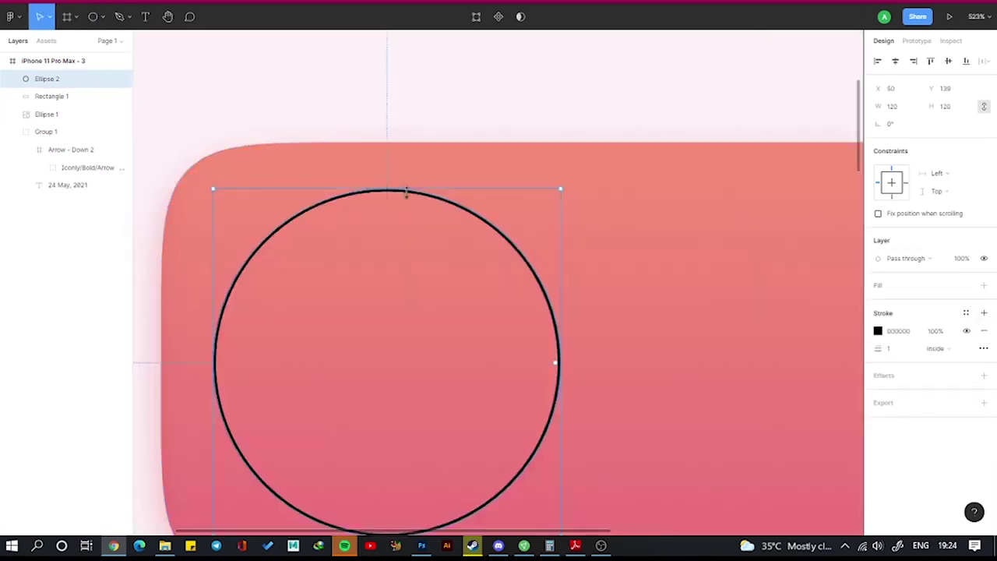
pyautogui.doubleClick(406, 193)
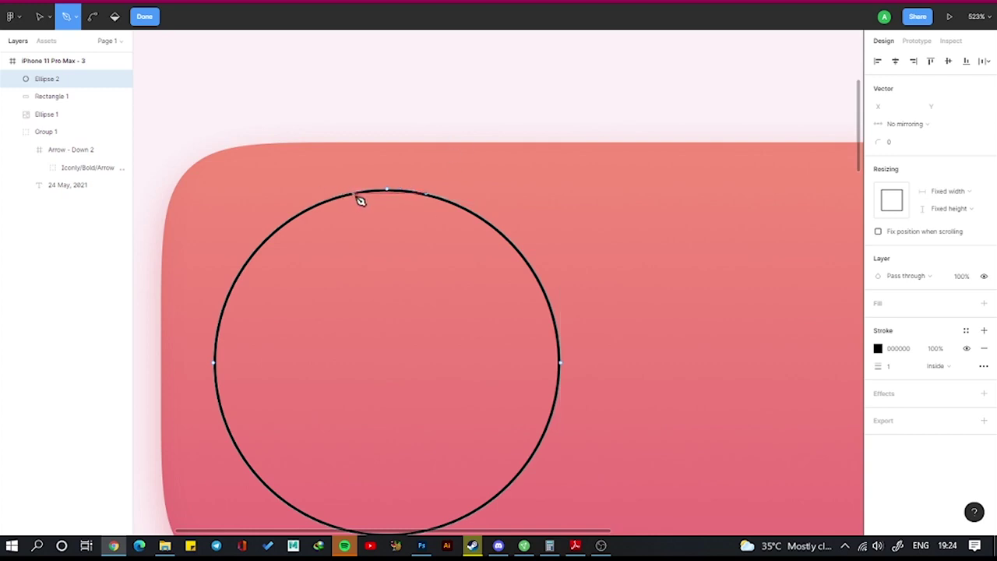
pyautogui.press('v')
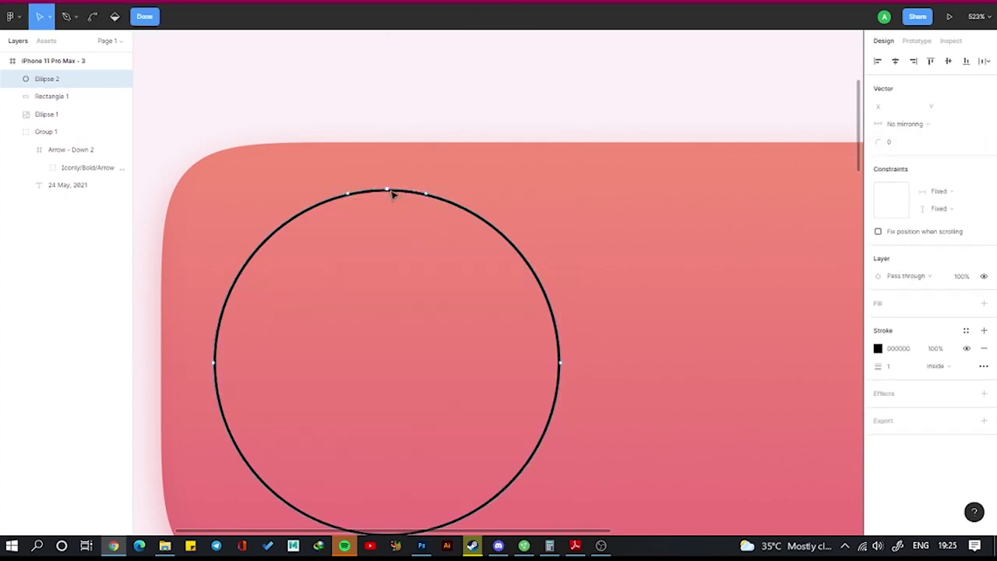
pyautogui.click(393, 195)
pyautogui.press('Delete')
# Give the open ring a 6-width stroke with round caps on both ends.
pyautogui.write('6')
pyautogui.press('Return')
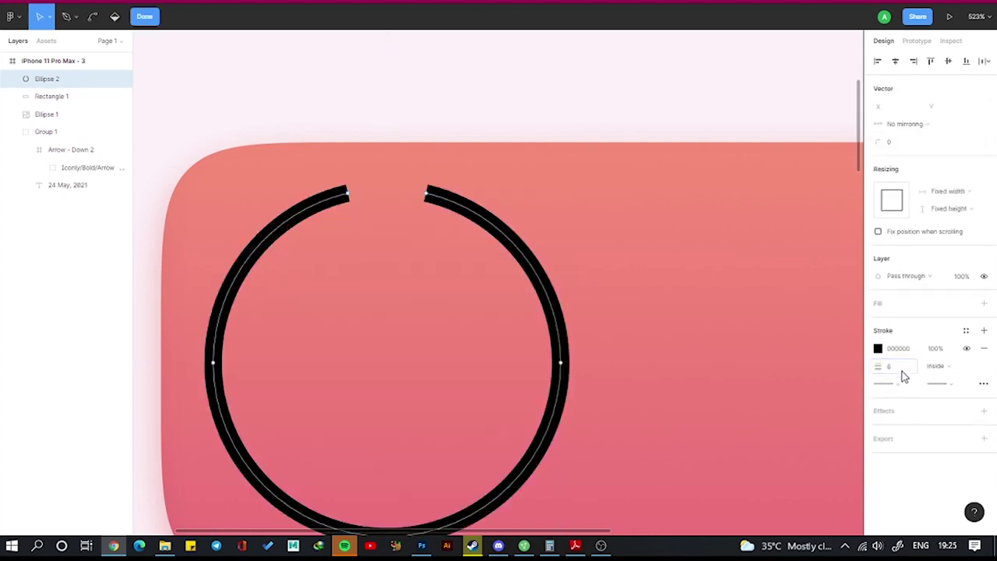
pyautogui.click(884, 383)
pyautogui.click(908, 458)
pyautogui.press('Escape')
# Duplicate the ring and cut the copy at its right side to form the top-right arc.
pyautogui.hotkey('ctrl', 'c')
pyautogui.hotkey('ctrl', 'v')
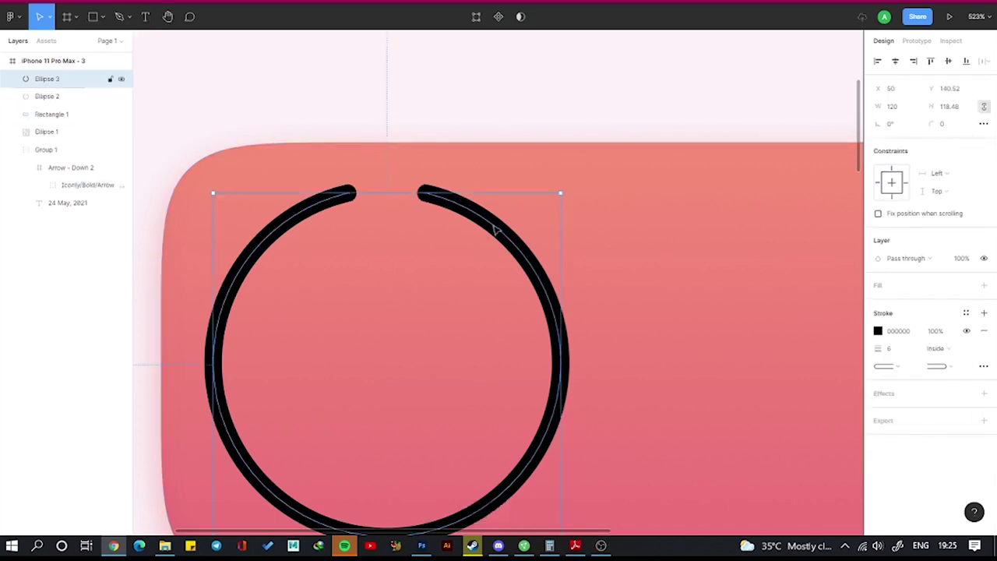
pyautogui.press('Return')
pyautogui.click(554, 313)
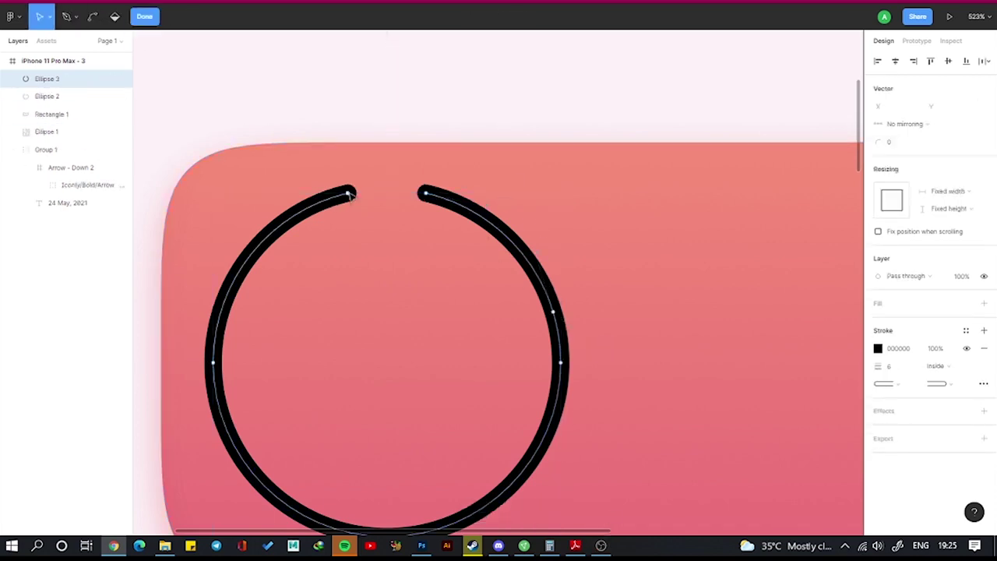
pyautogui.moveTo(351, 197); pyautogui.dragTo(395, 539)
pyautogui.press('Escape')
# Duplicate the ring again and cut it at the lower sides to isolate the bottom arc.
pyautogui.click(47, 96)
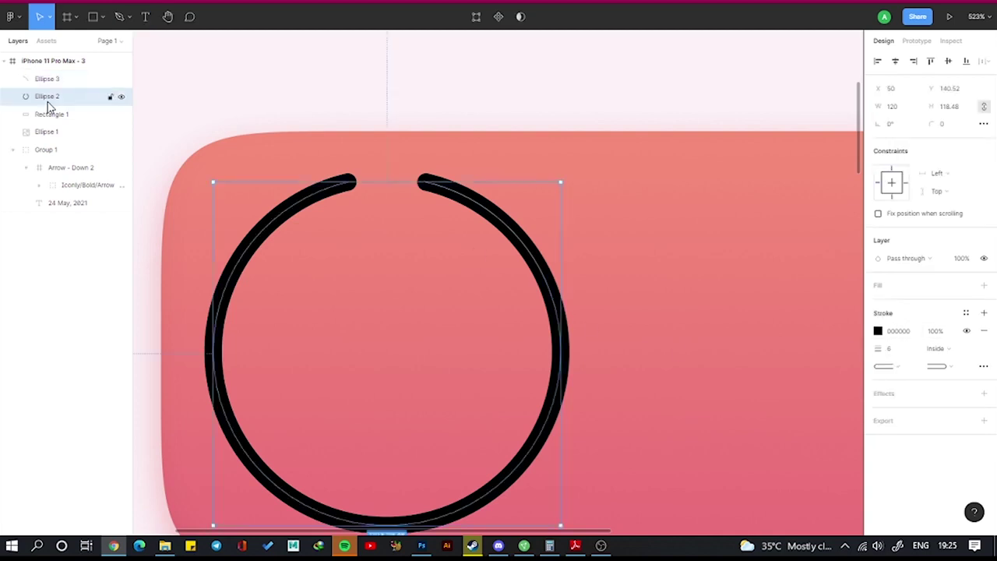
pyautogui.hotkey('ctrl', 'c')
pyautogui.hotkey('ctrl', 'v')
pyautogui.click(119, 16)
pyautogui.scroll(-4, 480, 381)
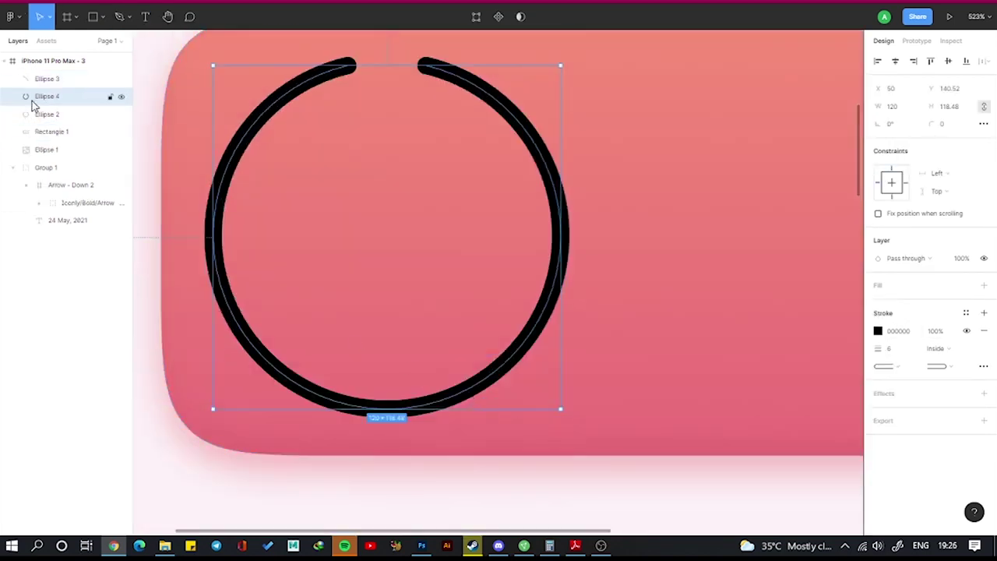
pyautogui.press('Return')
pyautogui.click(482, 380)
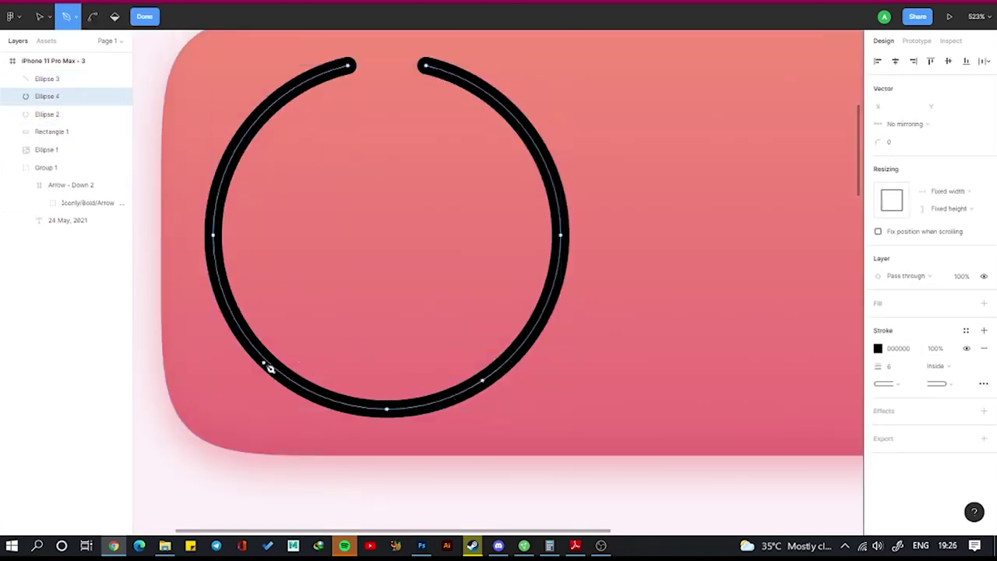
pyautogui.click(243, 331)
pyautogui.click(38, 16)
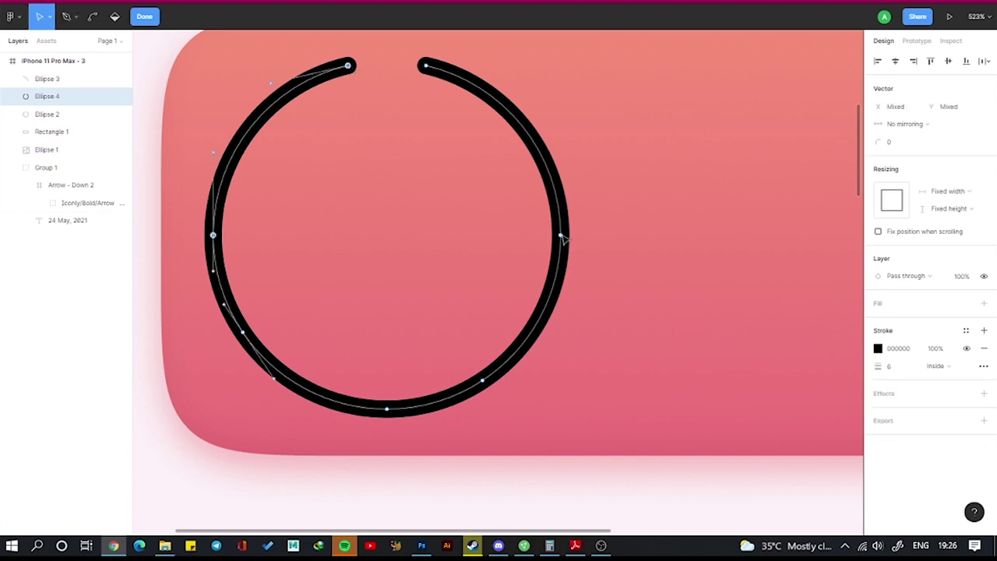
pyautogui.click(586, 180)
pyautogui.click(144, 17)
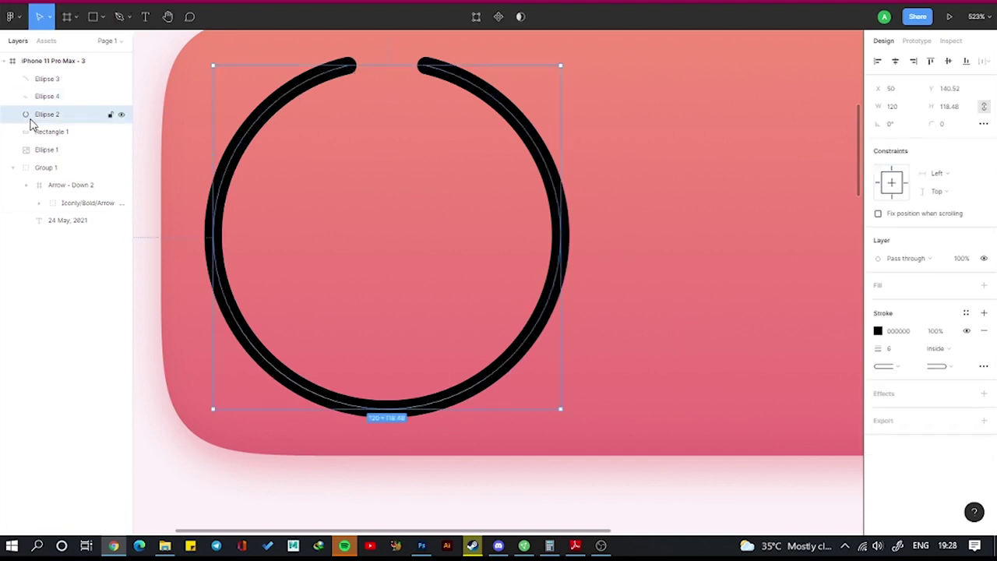
# Colour the top-right arc pink, the main ring light lavender and the bottom arc FEF8F1.
pyautogui.click(46, 78)
pyautogui.press('Return')
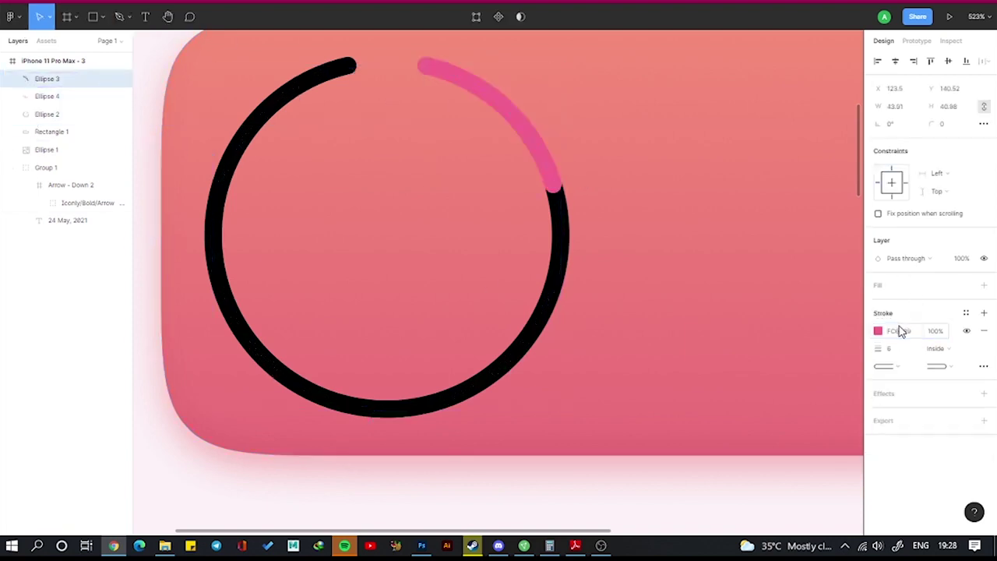
pyautogui.click(47, 113)
pyautogui.click(896, 332)
pyautogui.write('dde4f6')
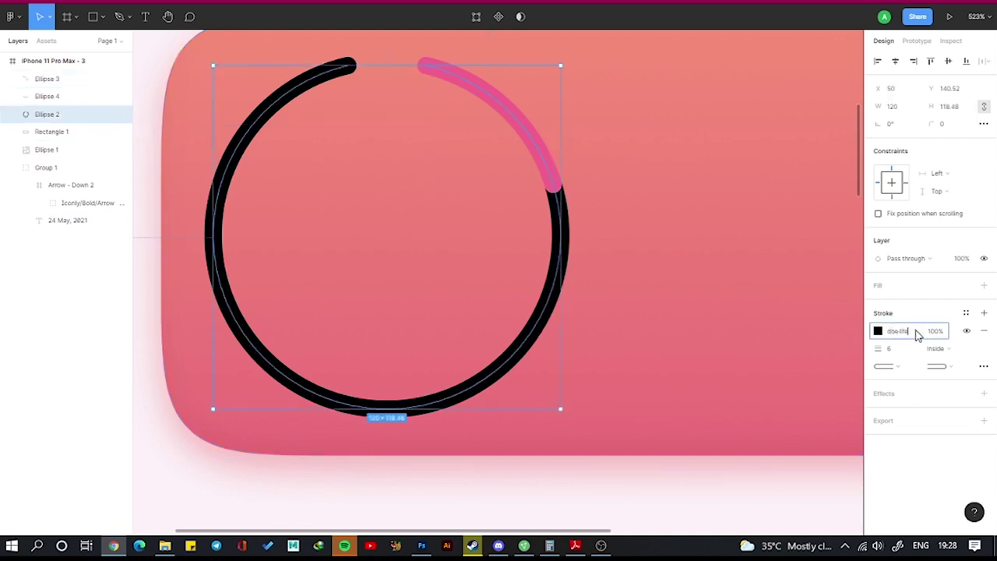
pyautogui.press('Return')
pyautogui.hotkey('shift', 'Tab')
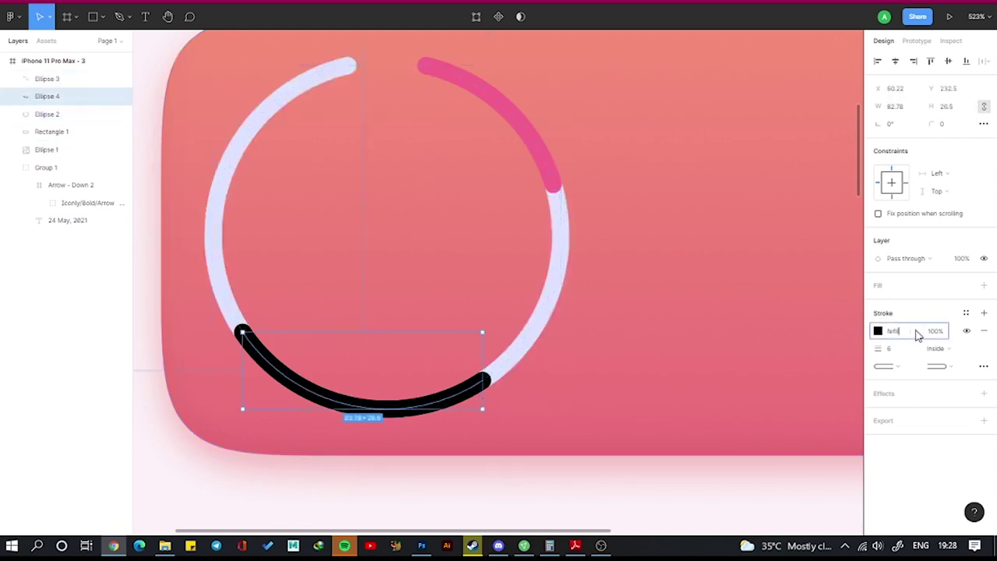
pyautogui.write('1')
pyautogui.press('Return')
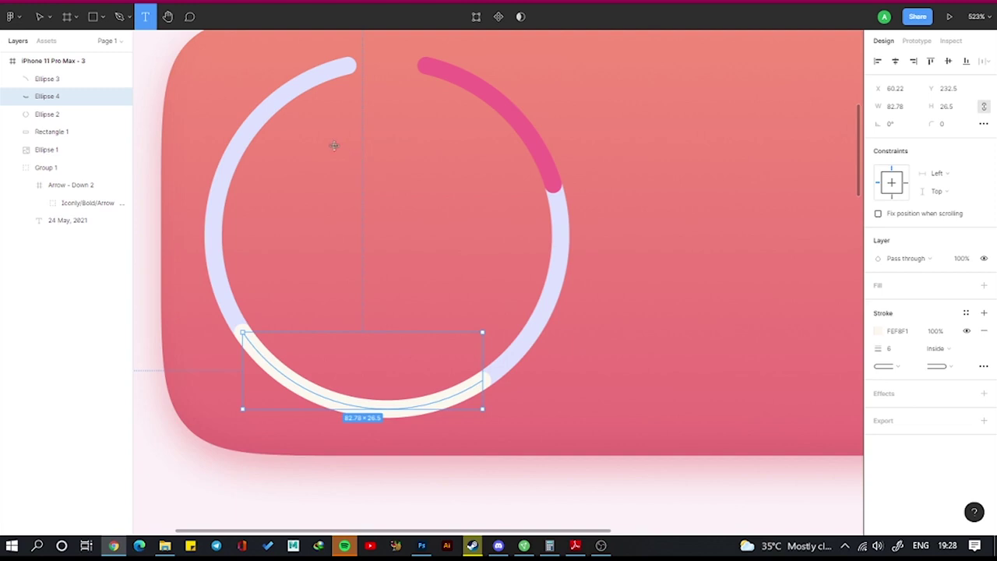
# Add a two-line 'Day' / '25' label inside the ring, 25 at size 32 and Day at 16.
pyautogui.moveTo(333, 146); pyautogui.dragTo(478, 285)
pyautogui.write('Day')
pyautogui.press('Return')
pyautogui.write('25')
pyautogui.press('Escape')
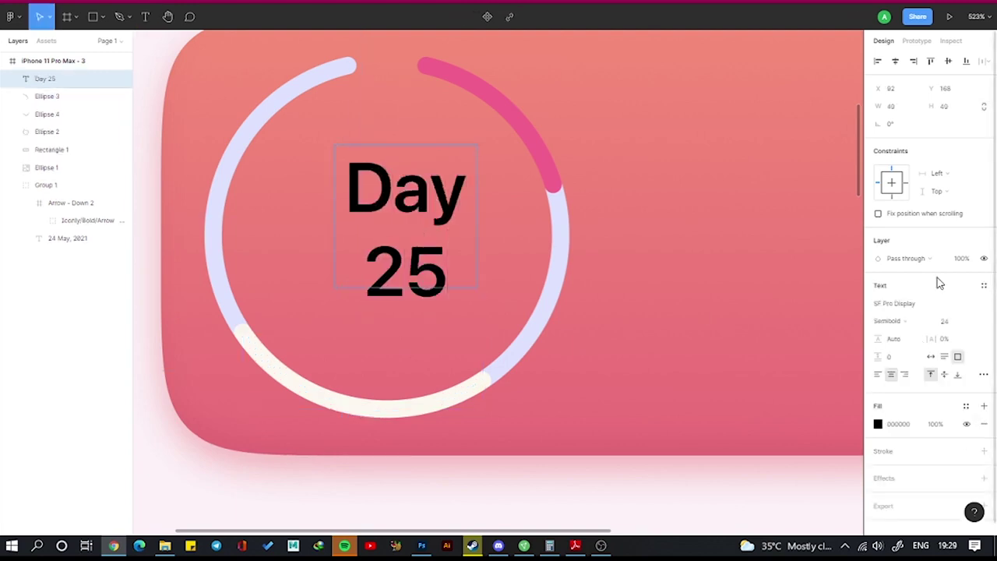
pyautogui.write('32')
pyautogui.press('Return')
pyautogui.write('16')
pyautogui.press('Return')
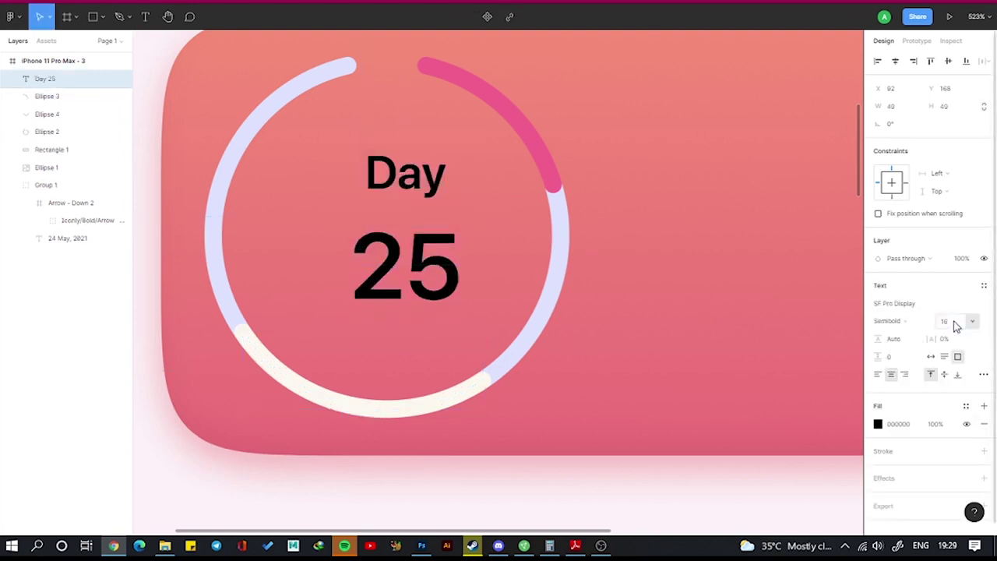
# Make the label text white, with 'Day' at 50% opacity.
pyautogui.click(935, 423)
pyautogui.write('50')
pyautogui.press('Return')
pyautogui.press('Escape')
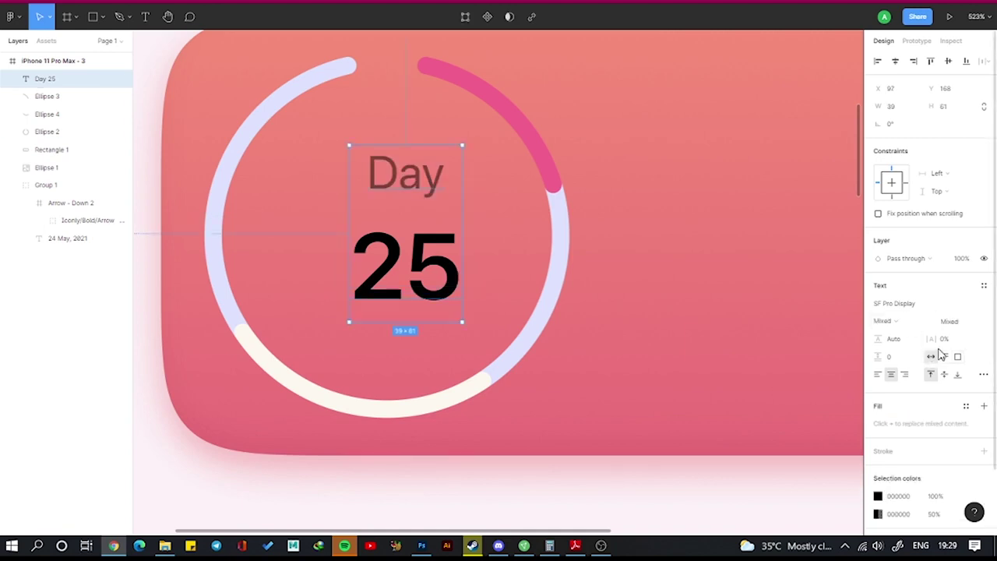
pyautogui.click(878, 496)
pyautogui.click(736, 240)
pyautogui.press('Escape')
pyautogui.click(878, 514)
pyautogui.click(736, 240)
pyautogui.press('Escape')
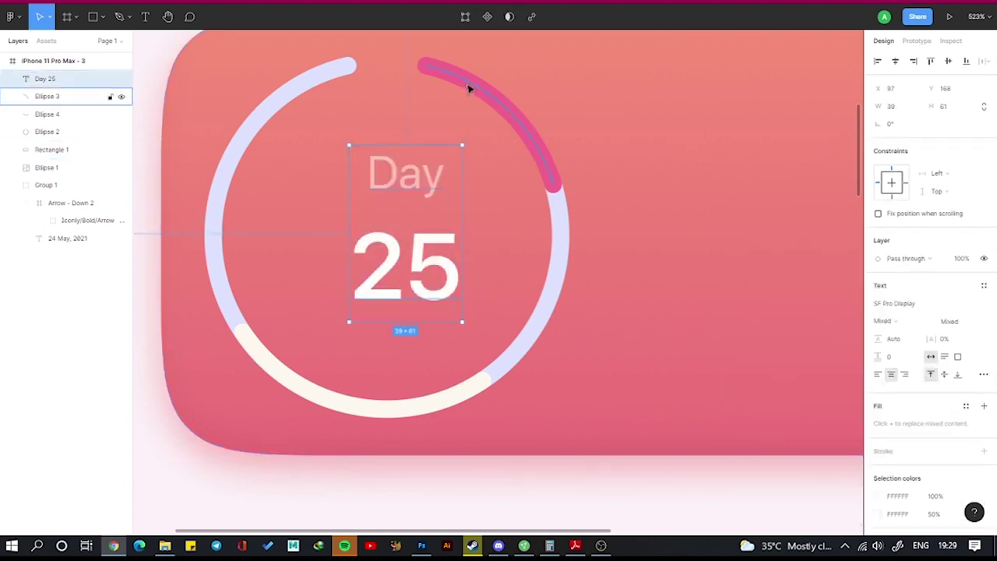
# Group the ring arcs together with the Day 25 label.
pyautogui.keyDown('shift'); pyautogui.click(468, 88); pyautogui.keyUp('shift')
pyautogui.keyDown('shift'); pyautogui.click(382, 387); pyautogui.keyUp('shift')
pyautogui.hotkey('ctrl', 'g')
pyautogui.scroll(-2, 525, 166)
pyautogui.scroll(-5, 525, 166)
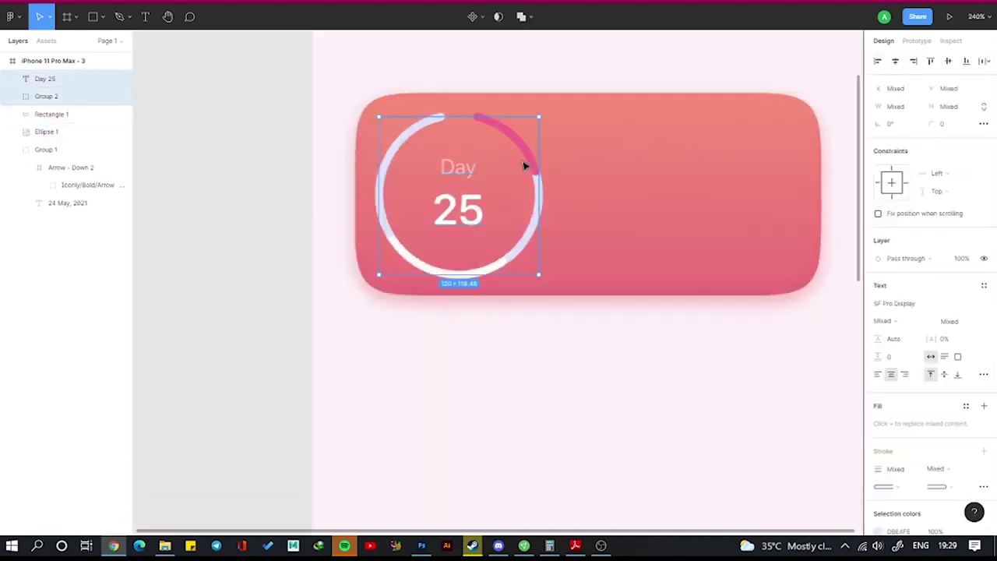
pyautogui.scroll(-3, 565, 102)
pyautogui.scroll(5, 384, 156)
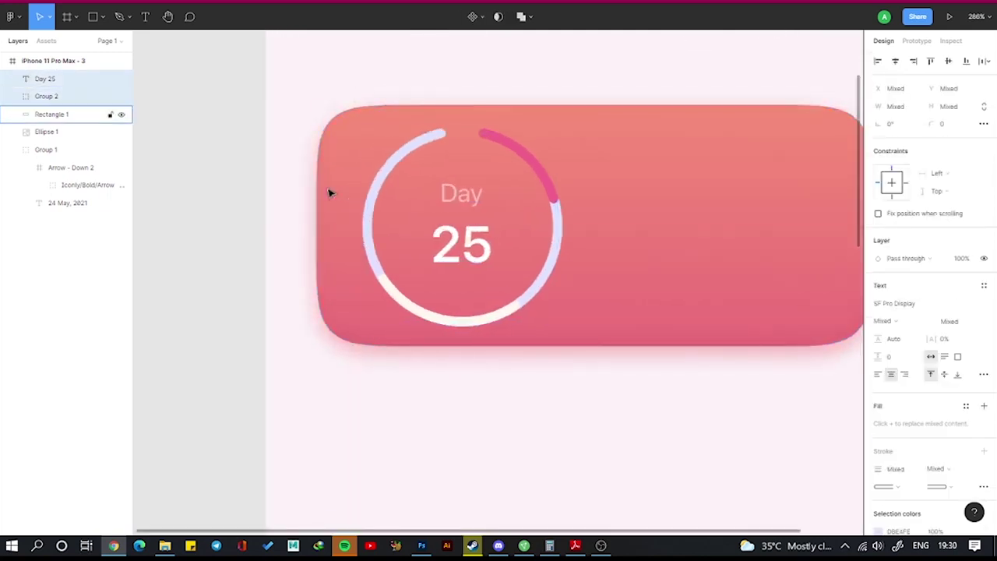
pyautogui.scroll(-3, 268, 187)
pyautogui.click(678, 88)
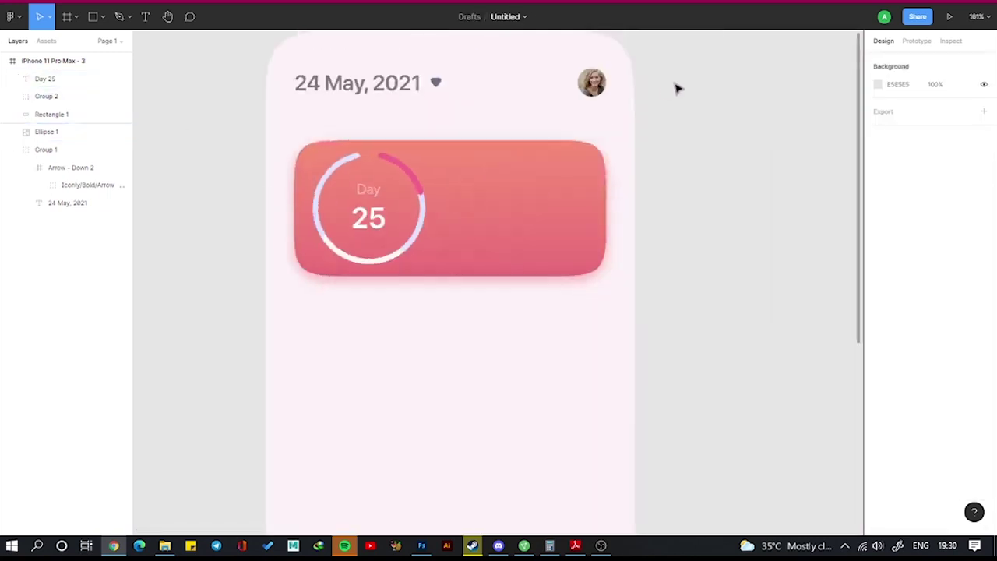
pyautogui.scroll(3, 321, 171)
# Draw a 22×22 white knob on the ring's left edge with a pink outline and red shadow.
pyautogui.moveTo(303, 180); pyautogui.dragTo(336, 213)
pyautogui.click(879, 348)
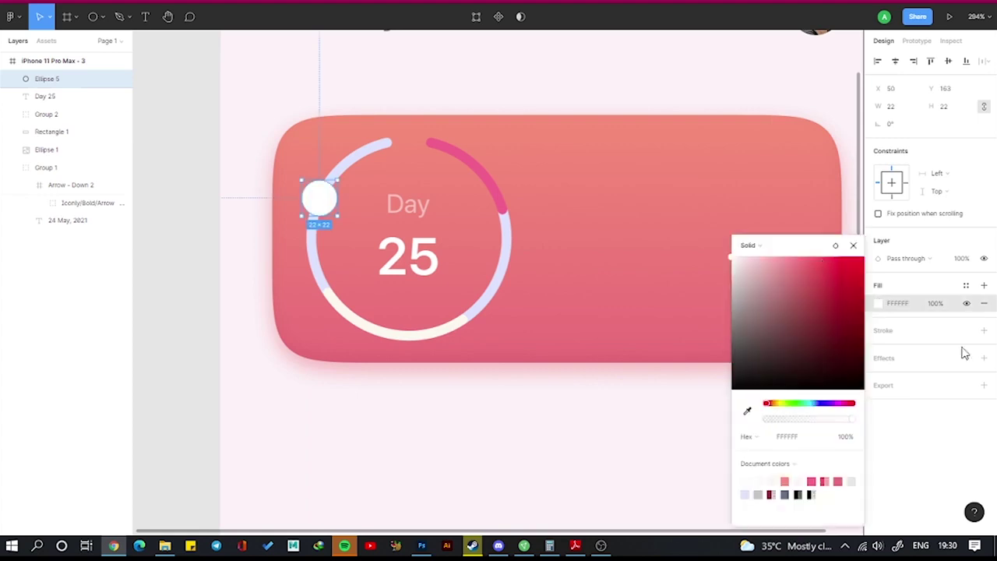
pyautogui.moveTo(840, 397)
pyautogui.mouseDown()
pyautogui.moveTo(834, 403)
pyautogui.moveTo(849, 399)
pyautogui.mouseUp()
pyautogui.click(984, 394)
pyautogui.click(878, 410)
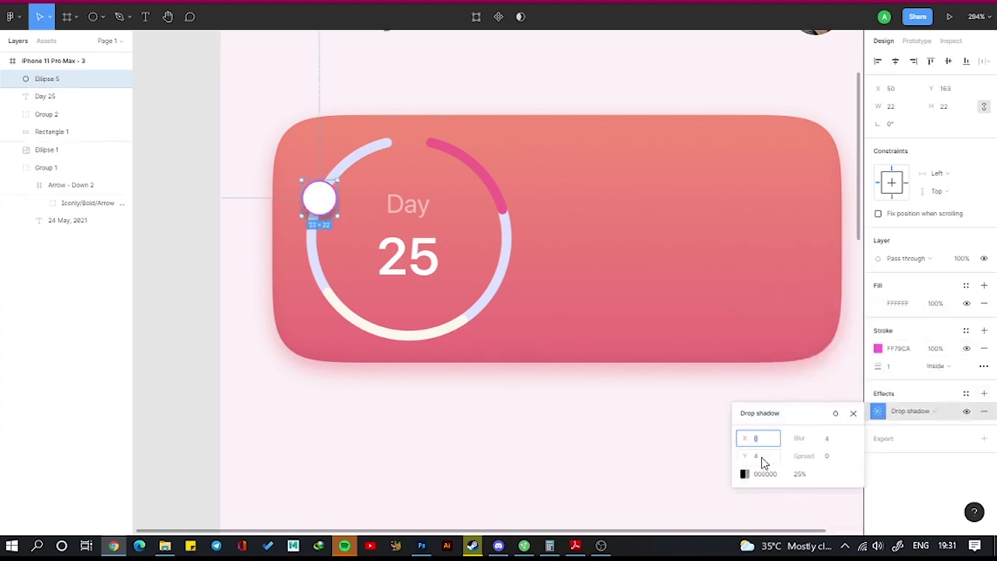
pyautogui.click(745, 473)
pyautogui.click(696, 262)
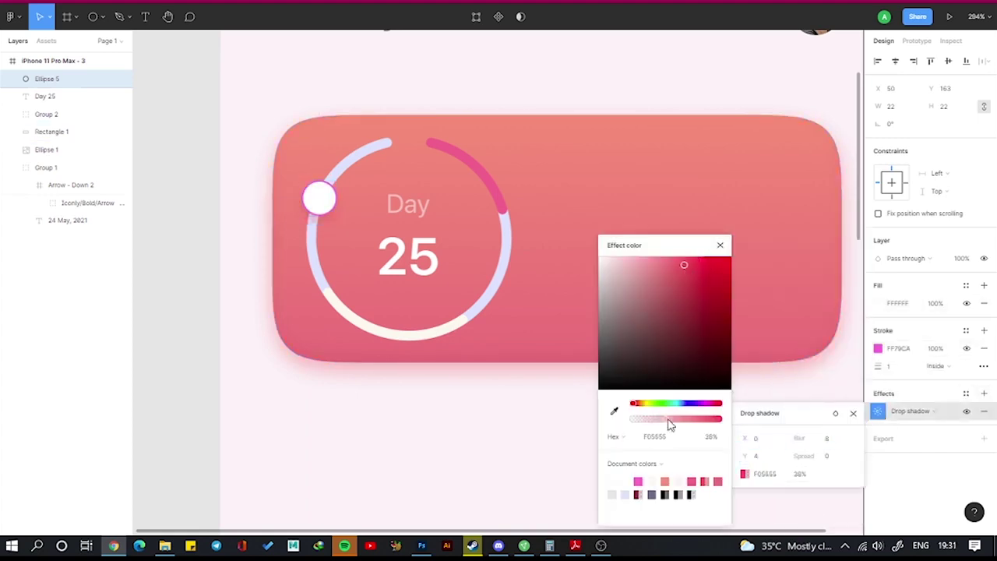
pyautogui.click(198, 198)
pyautogui.scroll(-5, 331, 232)
# Reselect the day ring group on its own and enlarge it slightly.
pyautogui.click(327, 276)
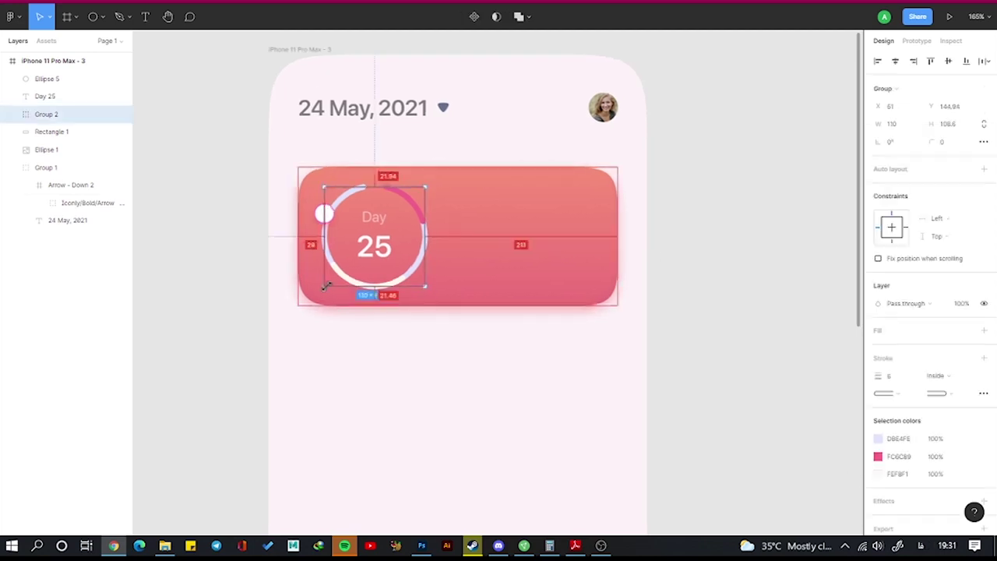
pyautogui.click(374, 246)
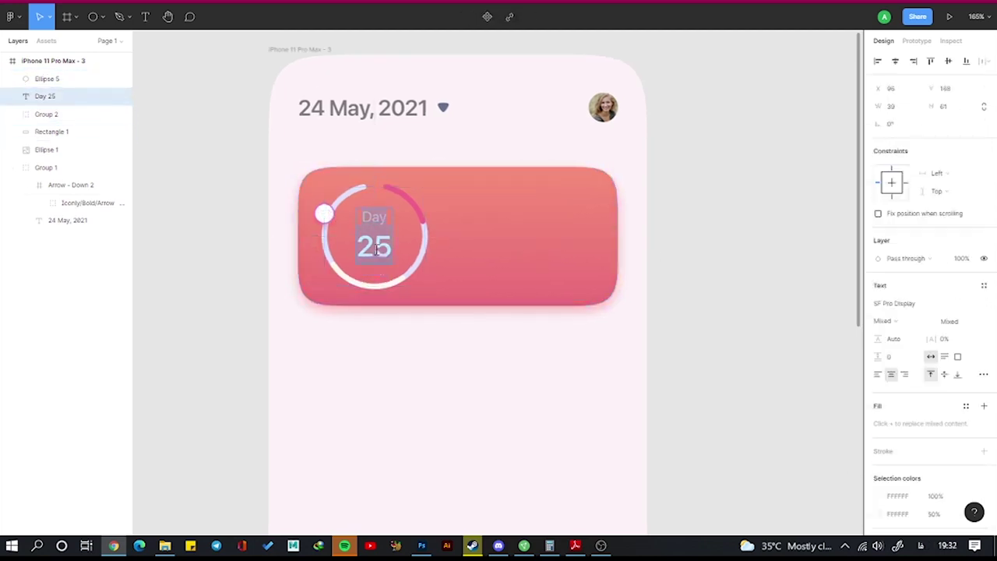
pyautogui.click(330, 215)
pyautogui.keyDown('shift'); pyautogui.click(341, 201); pyautogui.keyUp('shift')
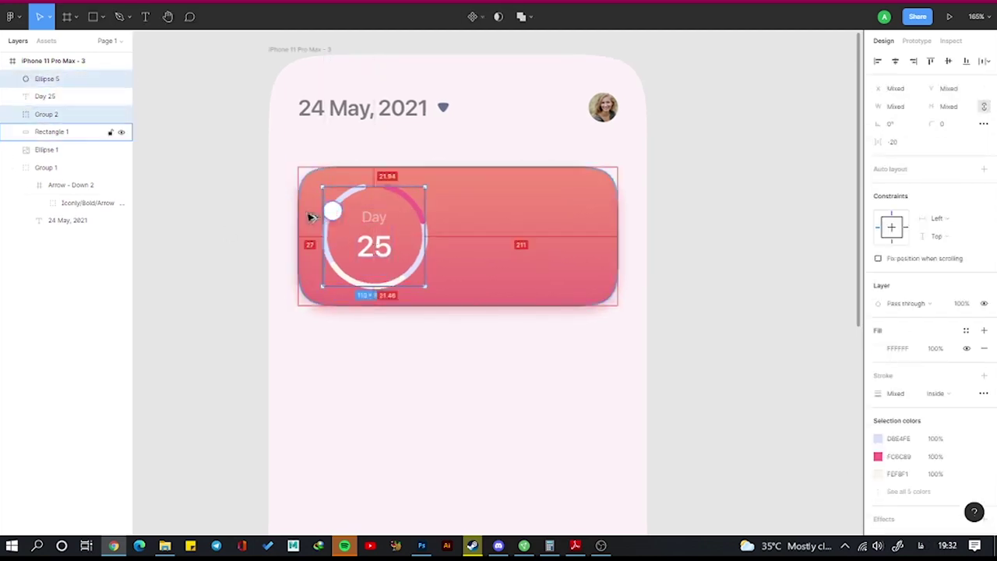
pyautogui.keyDown('shift'); pyautogui.click(327, 226); pyautogui.keyUp('shift')
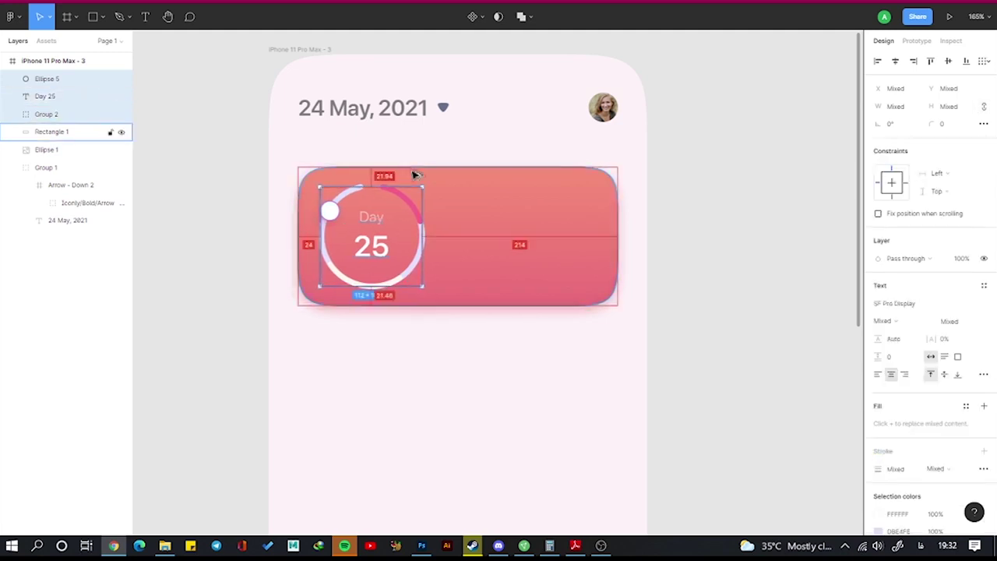
pyautogui.press('Escape')
pyautogui.click(56, 114)
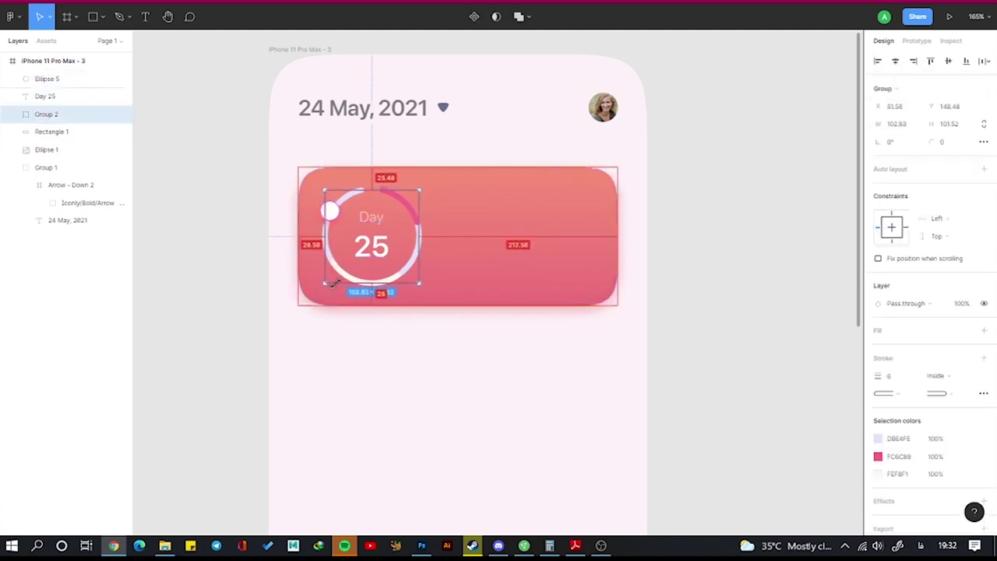
pyautogui.moveTo(321, 286); pyautogui.dragTo(320, 286)
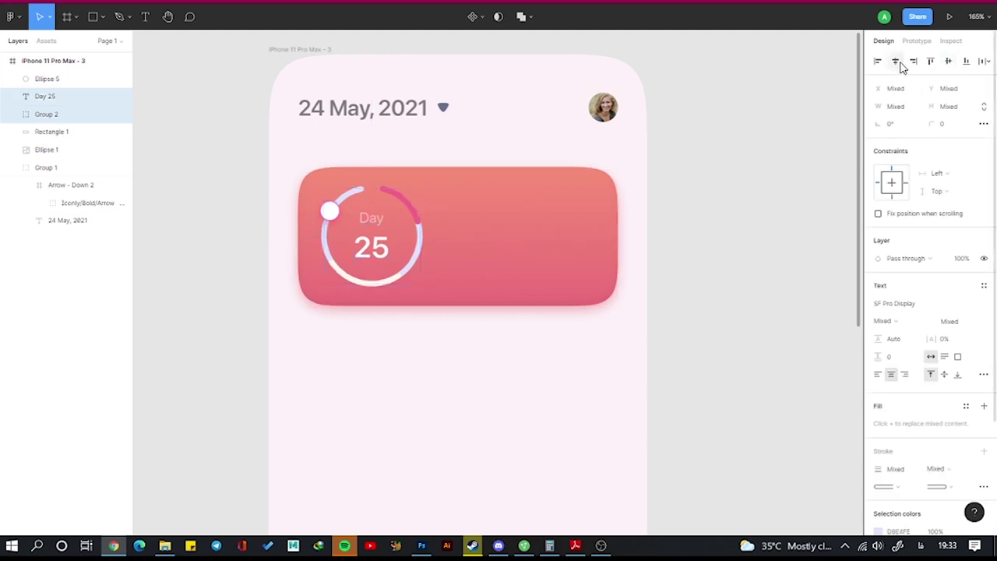
pyautogui.click(661, 226)
# Add a white, auto-width 'Luteal Phase' heading at size 24 beside the ring.
pyautogui.press('t')
pyautogui.moveTo(424, 385); pyautogui.dragTo(497, 413)
pyautogui.write('Luteal Phase')
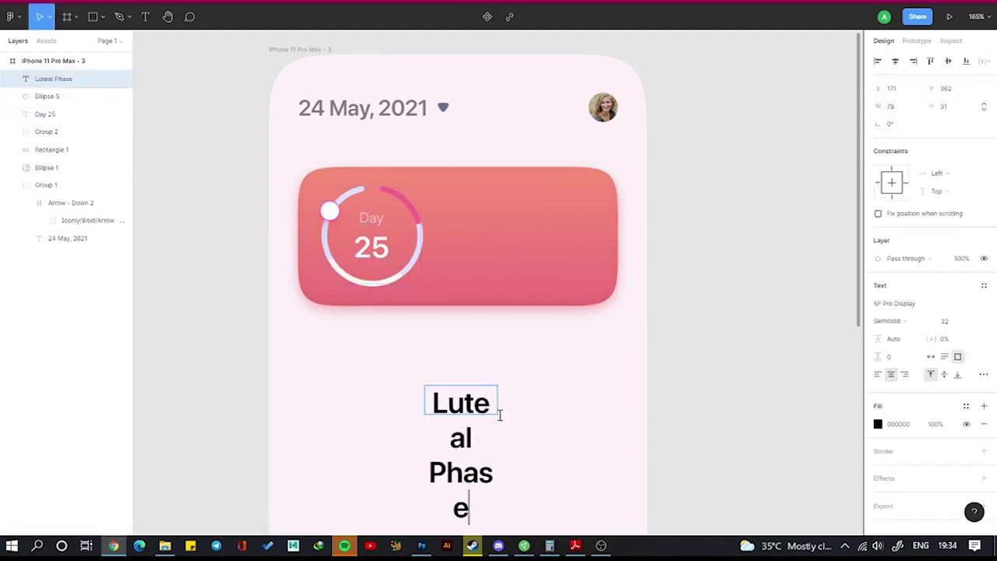
pyautogui.write('uteal Phase')
pyautogui.click(930, 356)
pyautogui.click(950, 321)
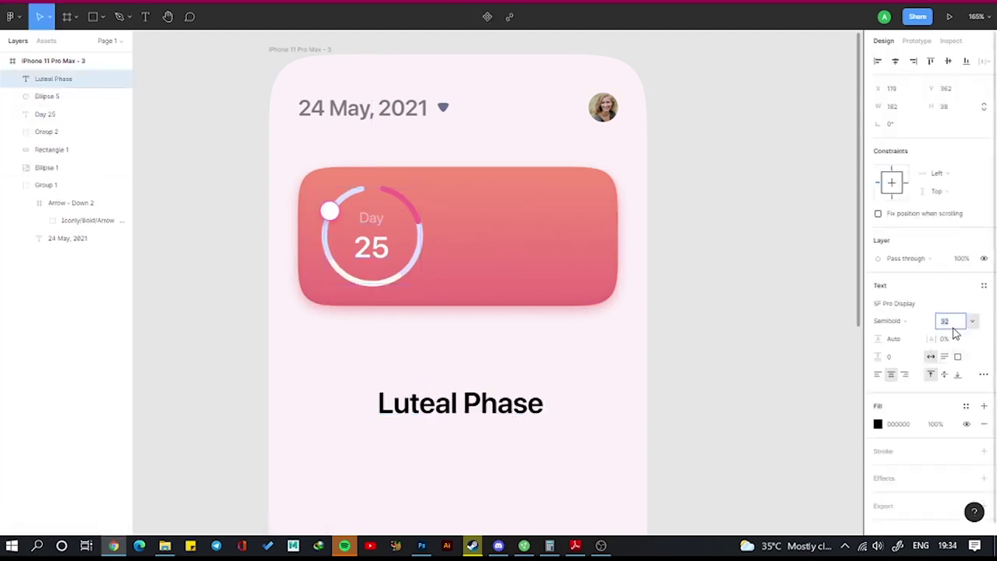
pyautogui.write('24')
pyautogui.press('Return')
pyautogui.click(878, 424)
pyautogui.moveTo(468, 402)
pyautogui.mouseDown()
pyautogui.moveTo(510, 211)
pyautogui.moveTo(514, 246)
pyautogui.mouseUp()
pyautogui.write('FFFFFF')
pyautogui.write('20')
# Duplicate it as a 14 Medium 'Chanse of Pregnancy:' line at 70% opacity, followed by 'Low'.
pyautogui.press('Return')
pyautogui.write('Chanse of Pregnancy:')
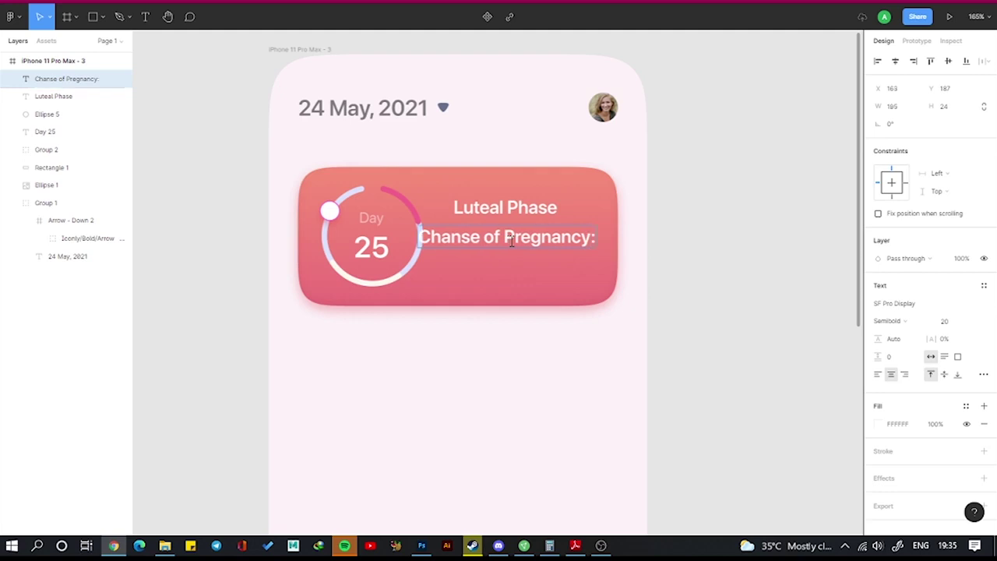
pyautogui.click(944, 321)
pyautogui.write('14')
pyautogui.click(892, 320)
pyautogui.click(924, 305)
pyautogui.click(935, 424)
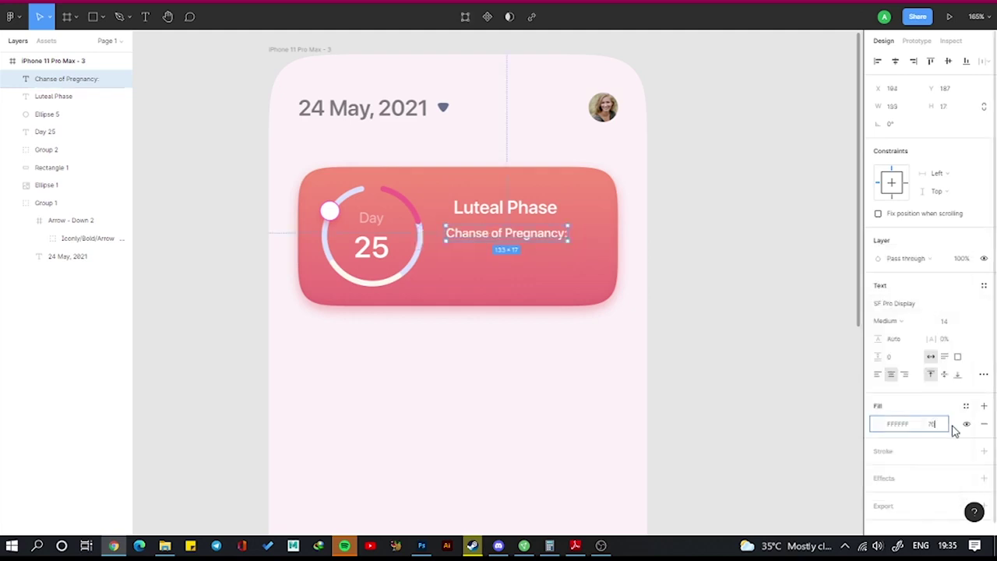
pyautogui.write('70Low')
pyautogui.click(920, 335)
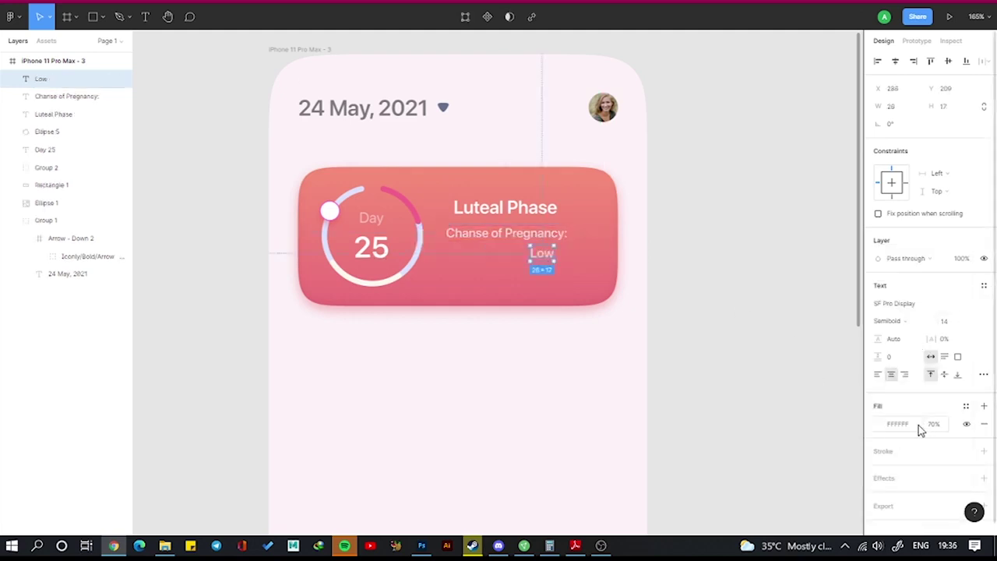
pyautogui.press('Escape')
pyautogui.moveTo(545, 258); pyautogui.dragTo(587, 239)
# Group Low with the pregnancy line and then with the title, centred vertically on the card.
pyautogui.keyDown('shift'); pyautogui.click(521, 233); pyautogui.keyUp('shift')
pyautogui.hotkey('ctrl', 'g')
pyautogui.press('Escape')
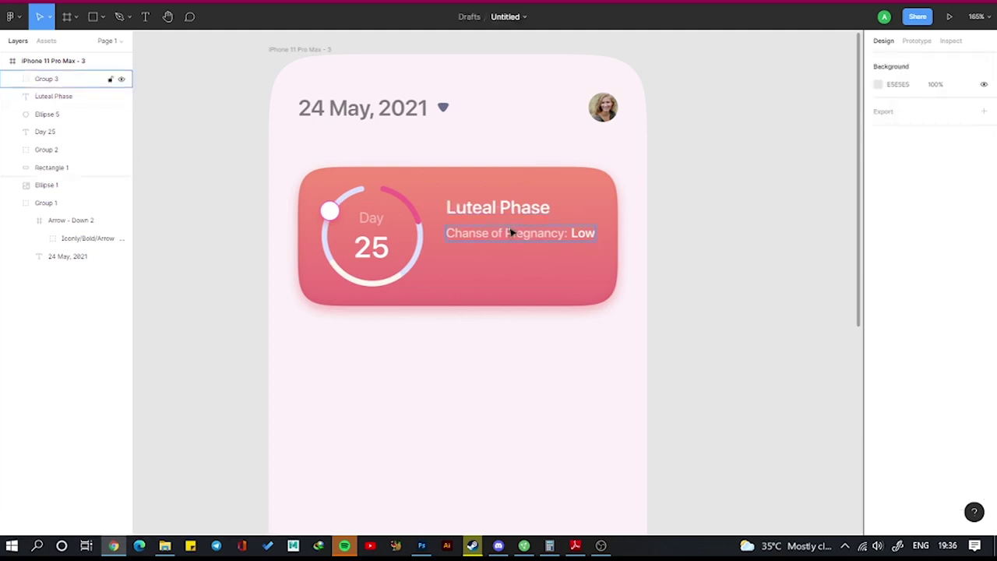
pyautogui.click(511, 233)
pyautogui.keyDown('shift'); pyautogui.click(533, 209); pyautogui.keyUp('shift')
pyautogui.hotkey('ctrl', 'g')
pyautogui.keyDown('shift'); pyautogui.click(623, 243); pyautogui.keyUp('shift')
pyautogui.hotkey('alt', 'v')
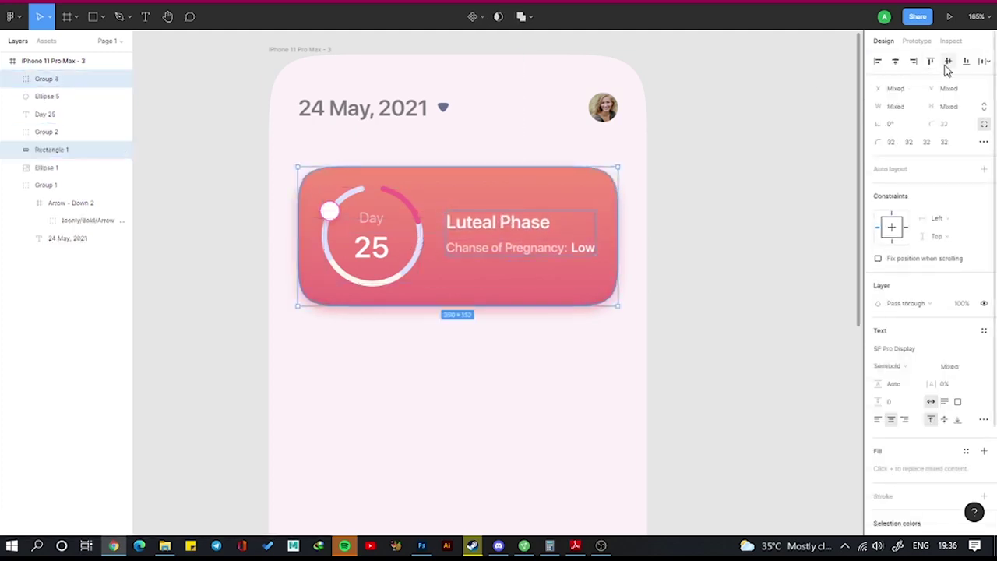
pyautogui.click(766, 288)
# Add a white 167×167 square card with rounded corners below the phase card.
pyautogui.scroll(-3, 623, 212)
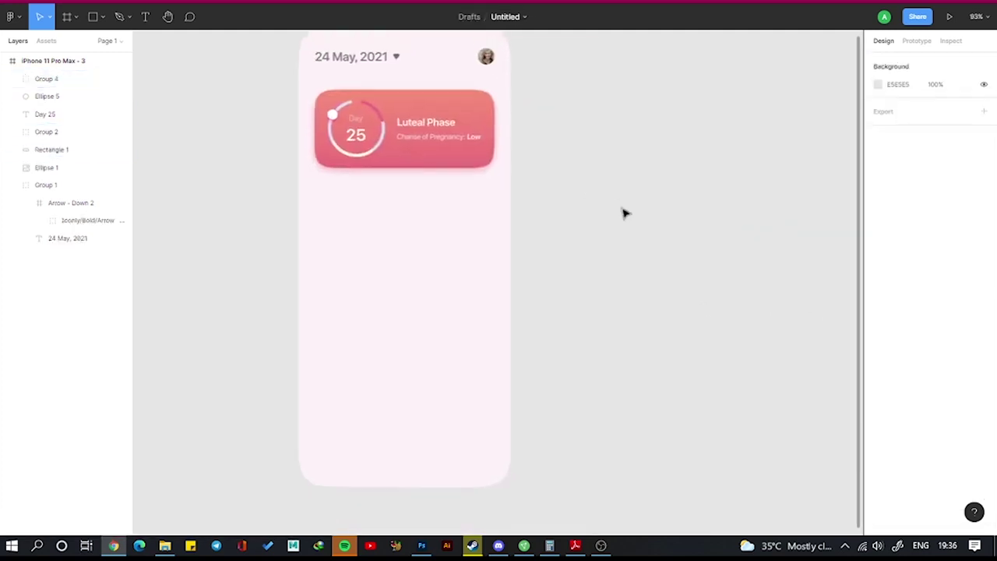
pyautogui.click(93, 16)
pyautogui.moveTo(336, 203); pyautogui.dragTo(401, 243)
pyautogui.click(944, 106)
pyautogui.hotkey('shift', 'Tab')
pyautogui.write('167')
pyautogui.press('Return')
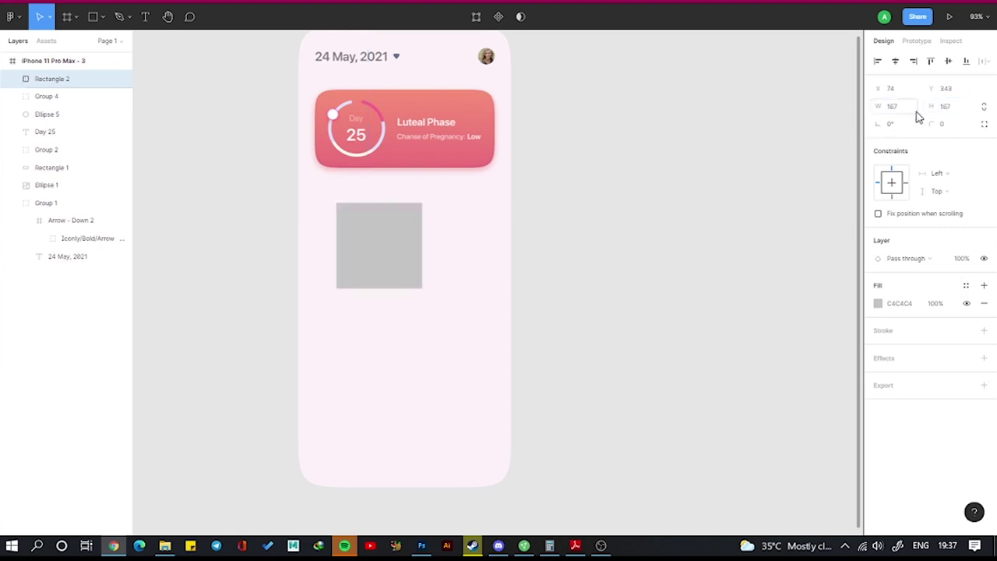
pyautogui.write('32')
pyautogui.click(984, 124)
pyautogui.click(984, 141)
pyautogui.click(878, 321)
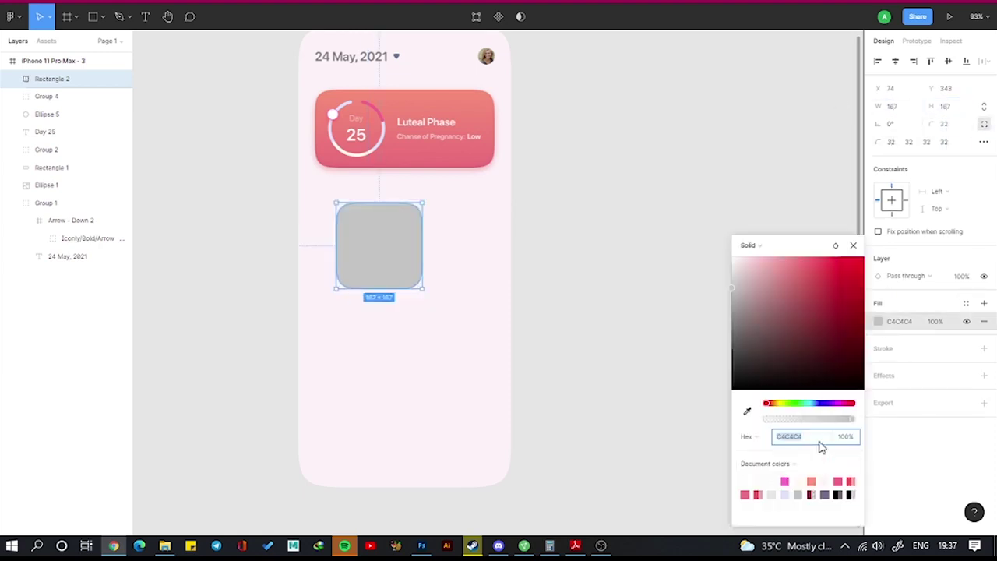
pyautogui.write('FFFFFF')
pyautogui.press('Return')
pyautogui.moveTo(398, 267); pyautogui.dragTo(375, 243)
pyautogui.moveTo(461, 176); pyautogui.dragTo(367, 60)
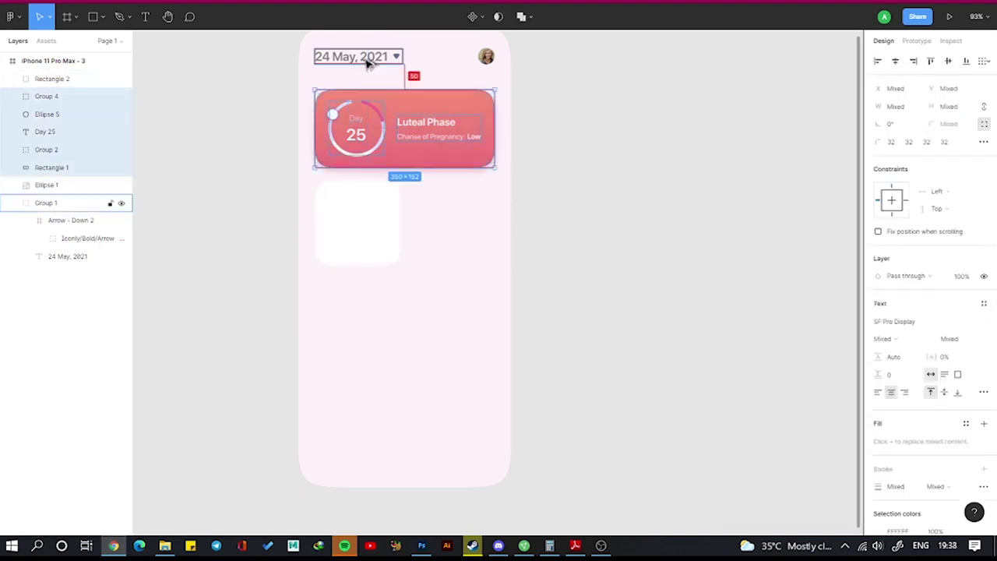
pyautogui.hotkey('shift', 'Up')
# Add a regular, auto-width 'Weight' label to the card at 50% opacity.
pyautogui.press('t')
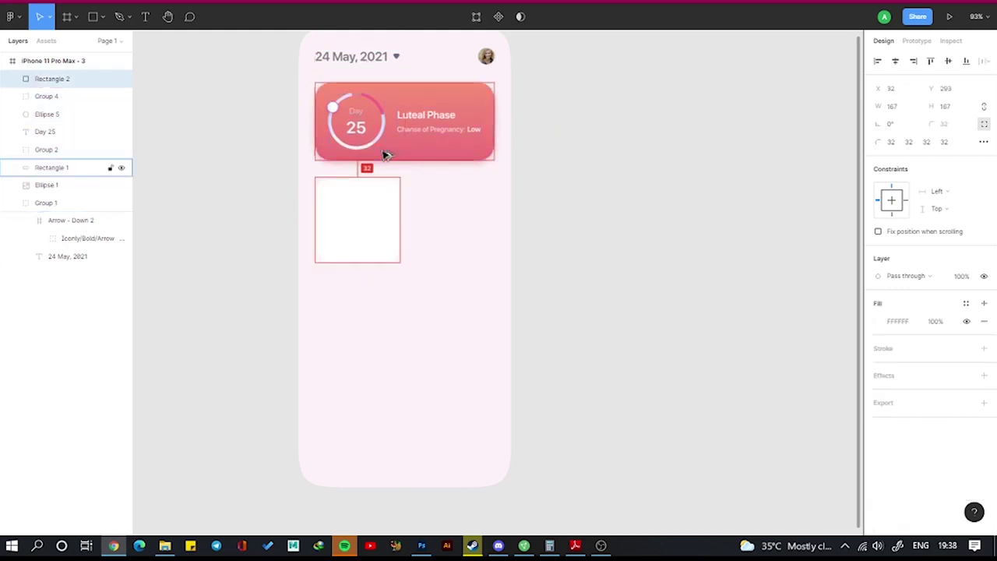
pyautogui.moveTo(377, 329); pyautogui.dragTo(439, 362)
pyautogui.write('w')
pyautogui.press('Escape')
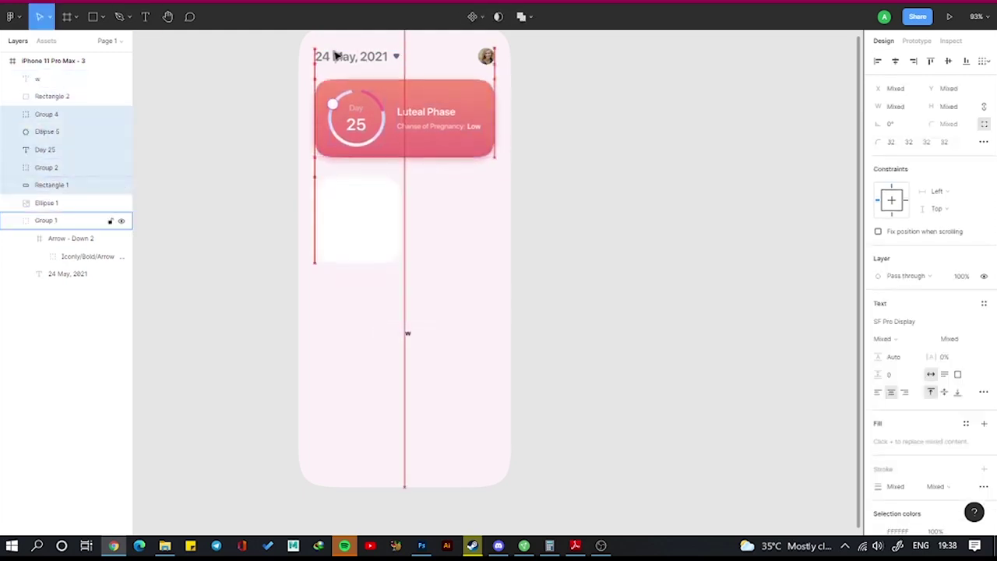
pyautogui.click(389, 233)
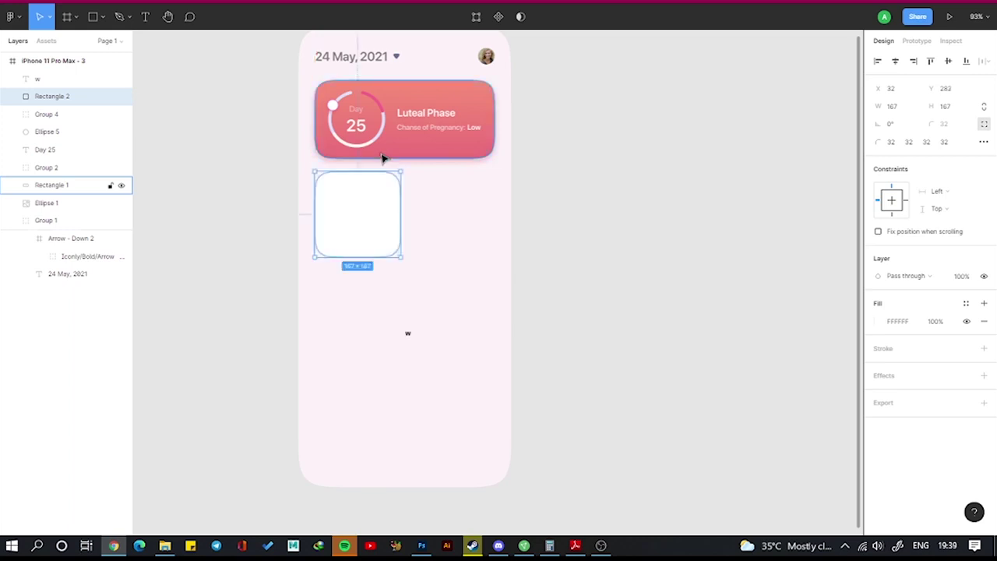
pyautogui.click(408, 334)
pyautogui.write('Weight')
pyautogui.hotkey('ctrl', 'z')
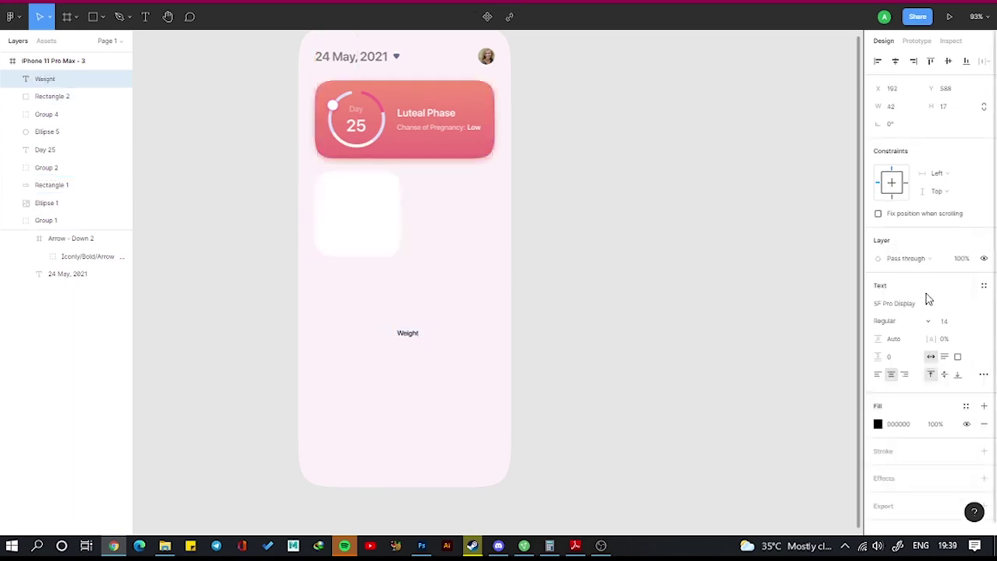
pyautogui.click(934, 423)
pyautogui.write('50')
pyautogui.press('Return')
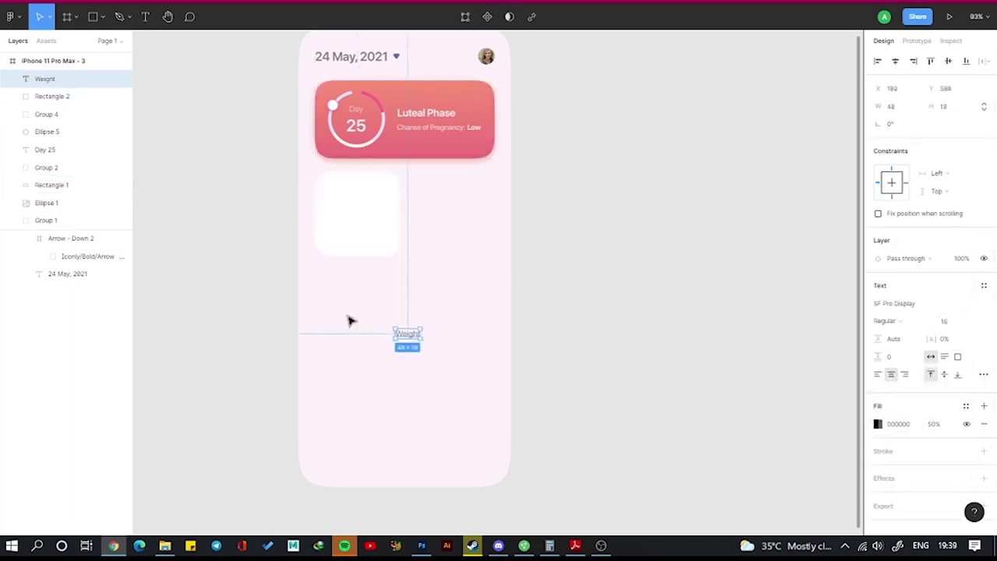
# Add a '62' value at font size 32 below the Weight label.
pyautogui.scroll(5, 358, 190)
pyautogui.click(145, 17)
pyautogui.click(344, 275)
pyautogui.write('62')
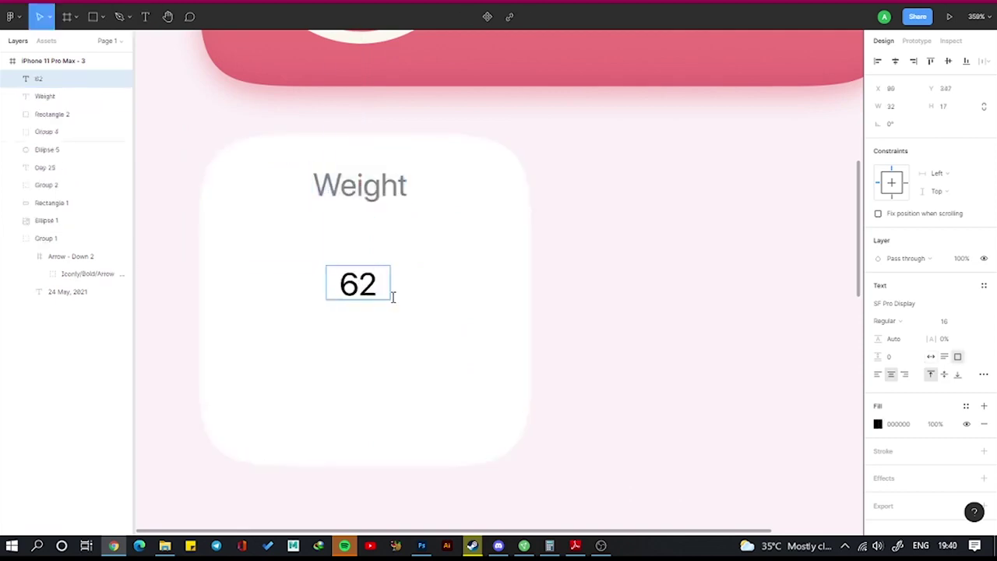
pyautogui.press('Escape')
pyautogui.click(947, 321)
pyautogui.write('32')
pyautogui.press('Return')
# Append a 'Kg' unit at size 16 and 50% opacity, and centre 62 Kg under Weight.
pyautogui.press('Return')
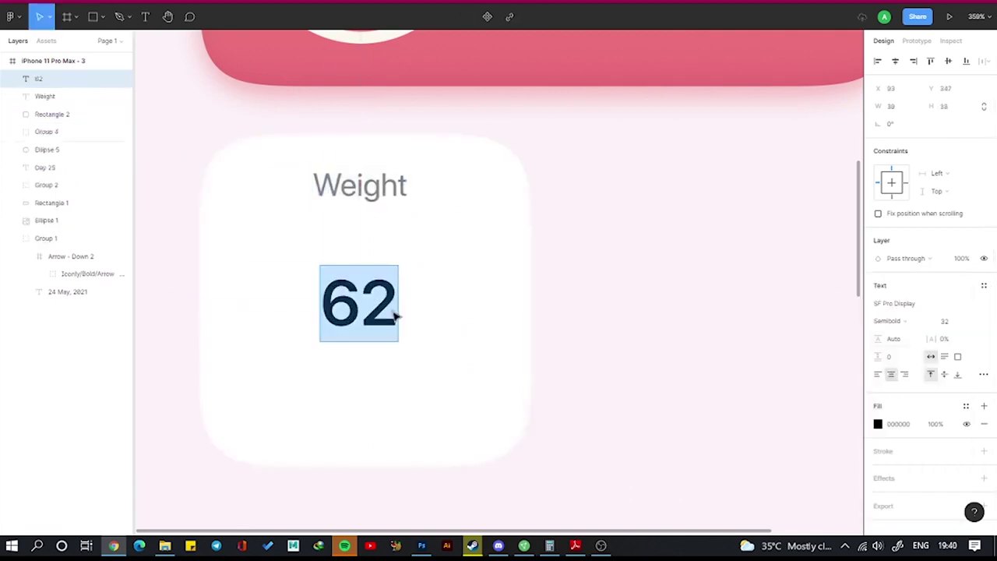
pyautogui.write('Kg')
pyautogui.hotkey('shift', 'Left')
pyautogui.hotkey('shift', 'Left')
pyautogui.write('16')
pyautogui.press('Return')
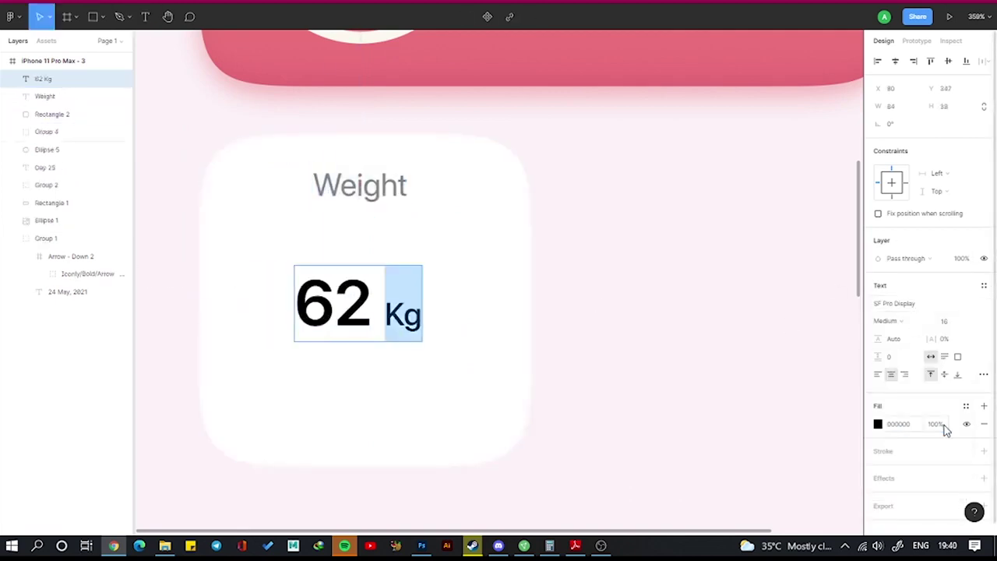
pyautogui.click(935, 424)
pyautogui.write('50')
pyautogui.press('Return')
pyautogui.press('Escape')
pyautogui.click(483, 374)
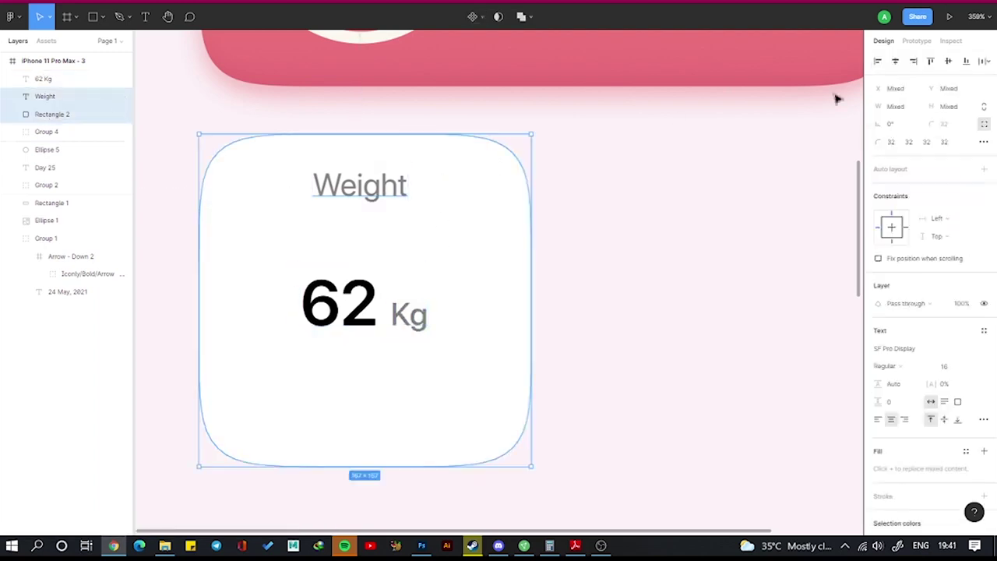
pyautogui.moveTo(388, 242); pyautogui.dragTo(393, 198)
pyautogui.press('Down')
pyautogui.press('Down')
pyautogui.press('Down')
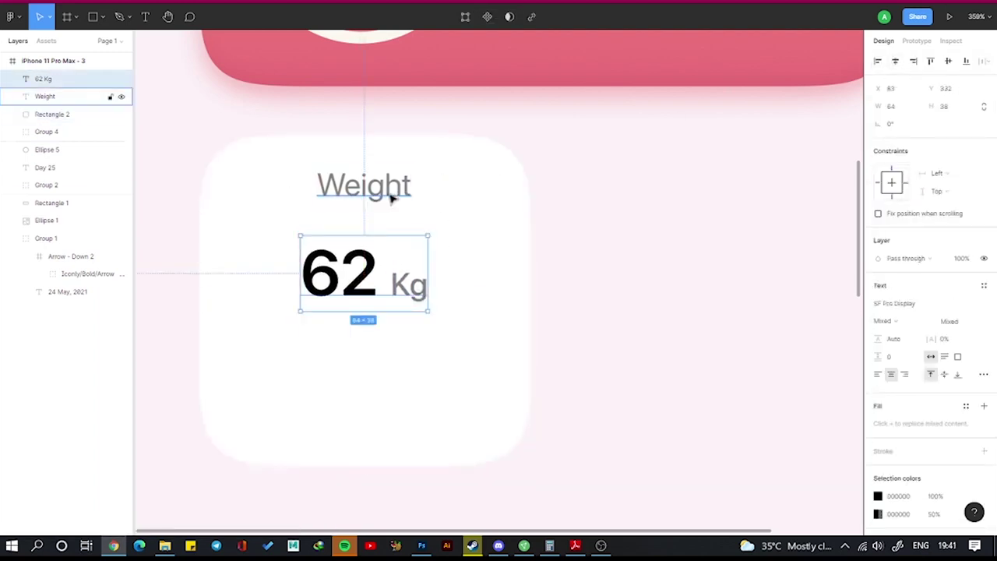
# Draw a wavy graph line with the Pen tool, about 48 px tall, in the card's lower part.
pyautogui.click(233, 417)
pyautogui.moveTo(265, 371); pyautogui.dragTo(275, 391)
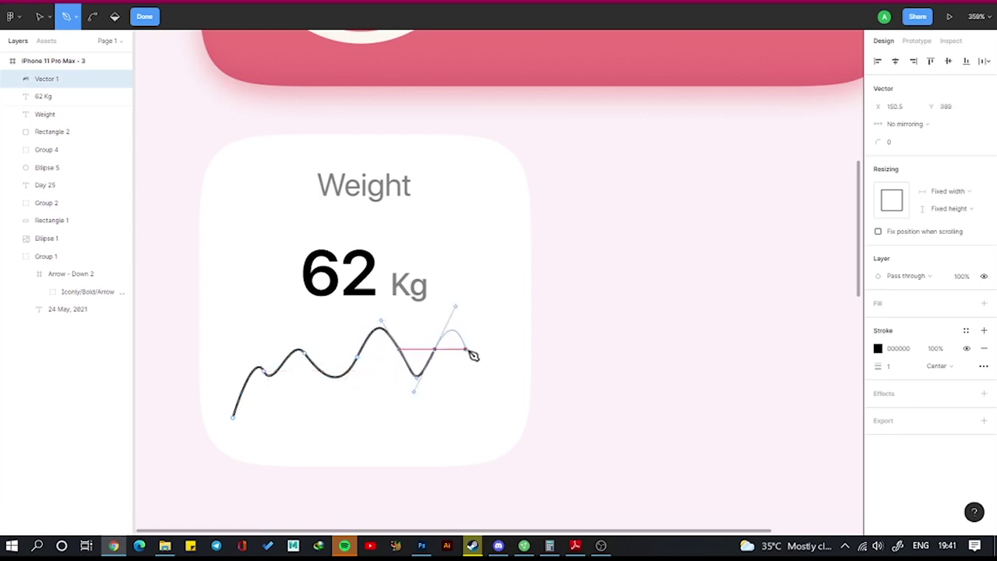
pyautogui.press('Escape')
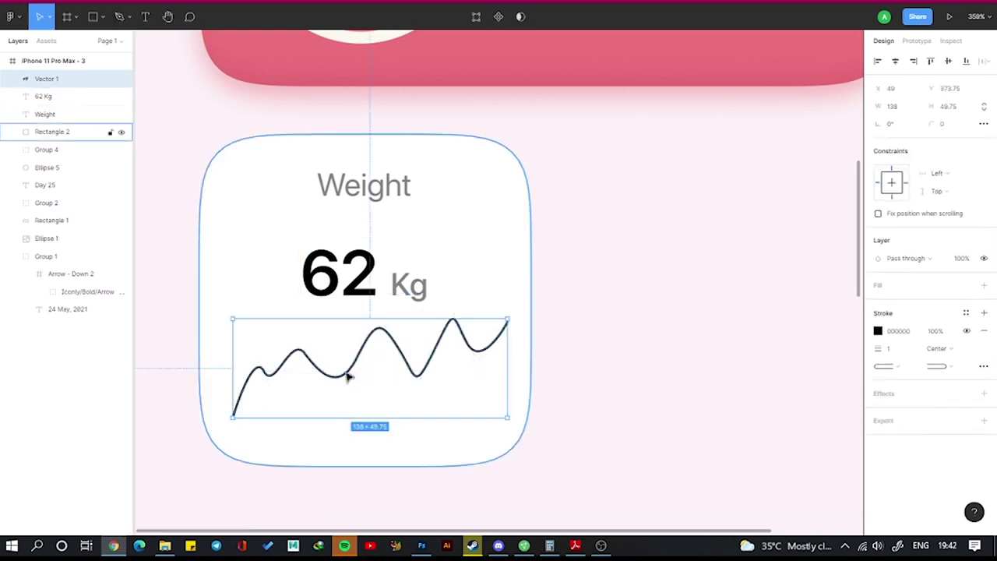
pyautogui.click(965, 111)
pyautogui.write('8')
pyautogui.press('Return')
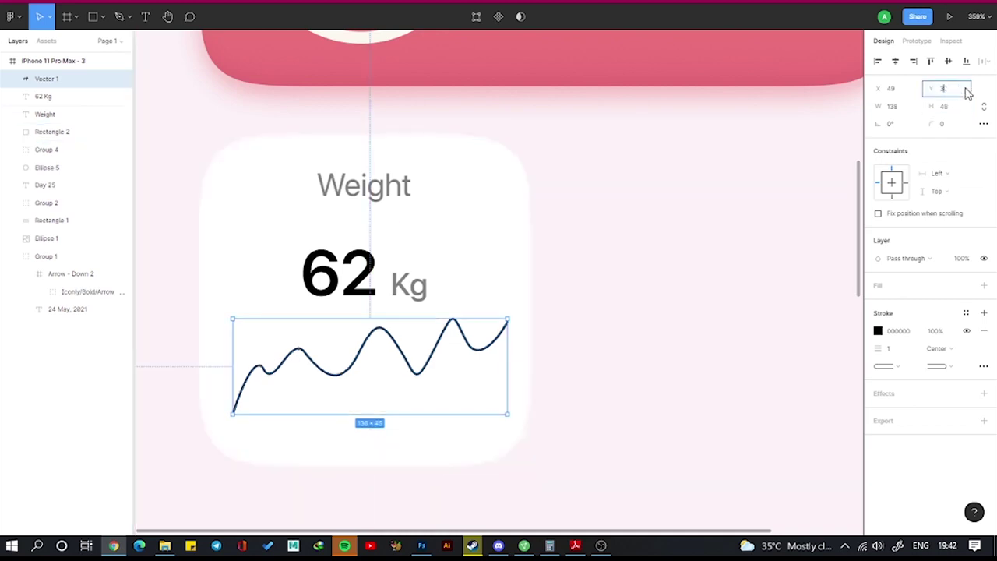
pyautogui.write('75')
pyautogui.moveTo(514, 319); pyautogui.dragTo(513, 318)
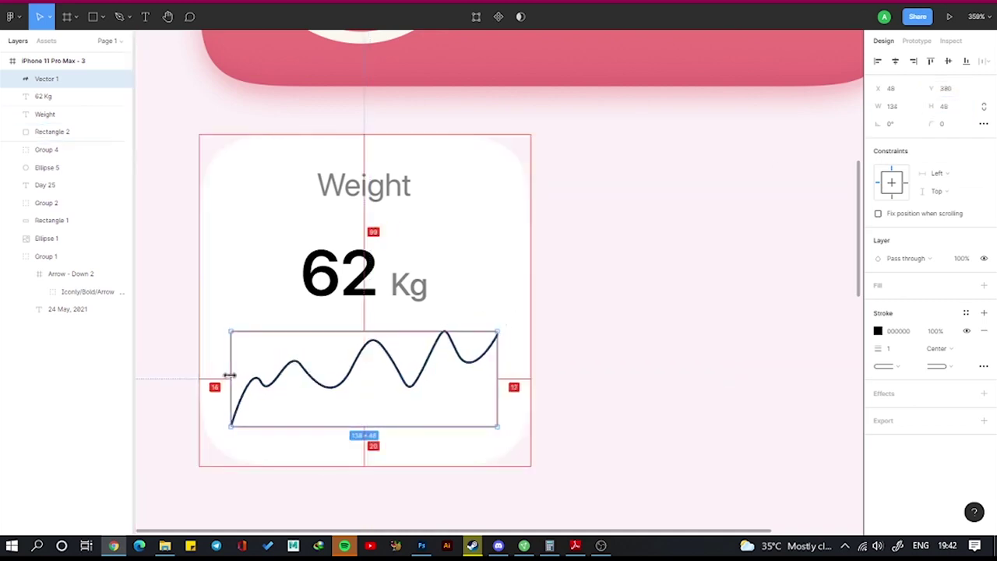
pyautogui.press('Down')
pyautogui.press('Down')
pyautogui.press('Down')
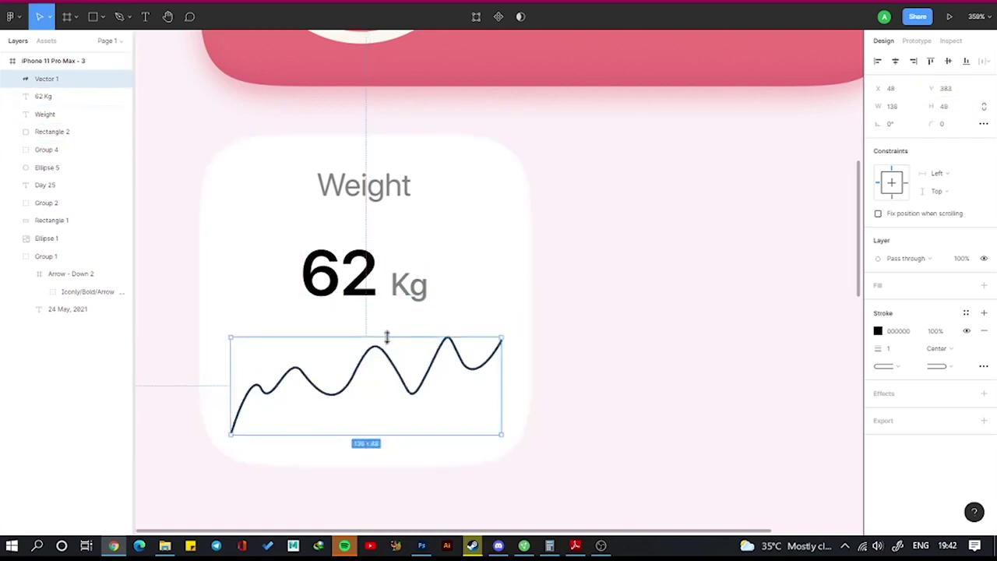
pyautogui.moveTo(374, 337); pyautogui.dragTo(374, 334)
# Colour the graph line's stroke with the card's pink F57C74 using the eyedropper.
pyautogui.click(879, 331)
pyautogui.scroll(-3, 565, 205)
pyautogui.click(747, 411)
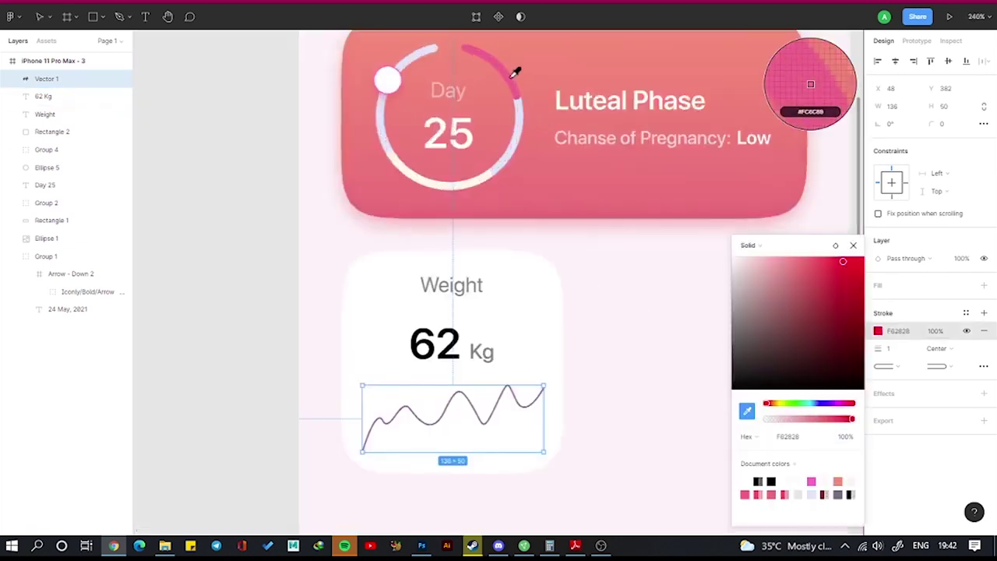
pyautogui.click(808, 83)
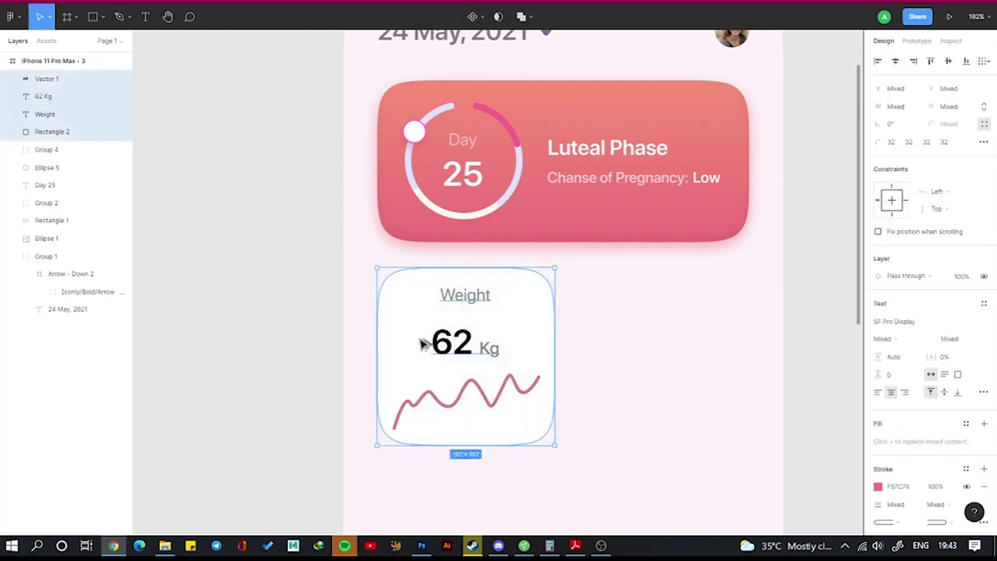
# Duplicate the Weight card to the right and make its value 6 h, with the h at 50% opacity and size 16.
pyautogui.moveTo(423, 340); pyautogui.dragTo(617, 340)
pyautogui.doubleClick(685, 294)
pyautogui.write('Sleep Track')
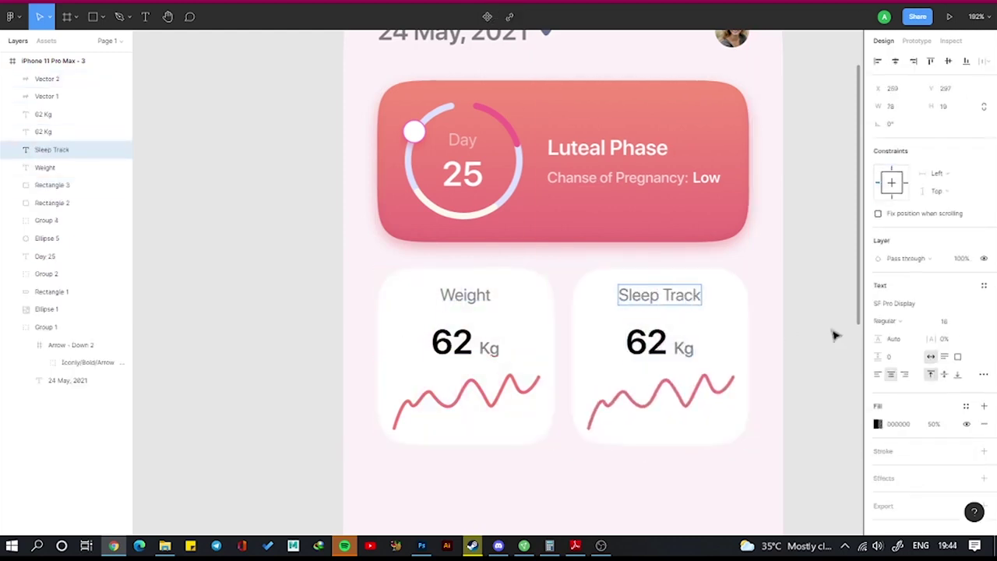
pyautogui.write('leep Track')
pyautogui.doubleClick(647, 342)
pyautogui.write('6 h')
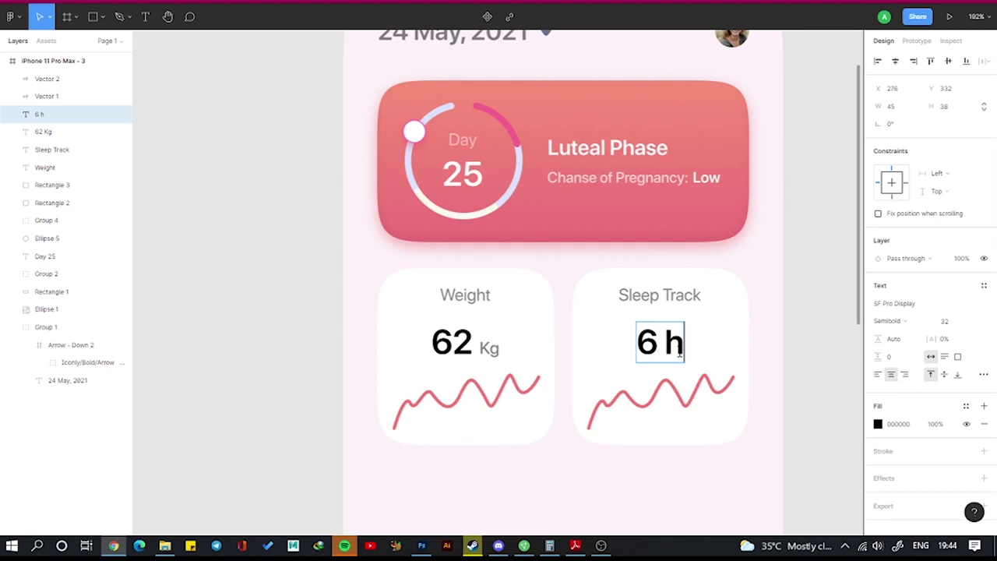
pyautogui.hotkey('shift', 'Left')
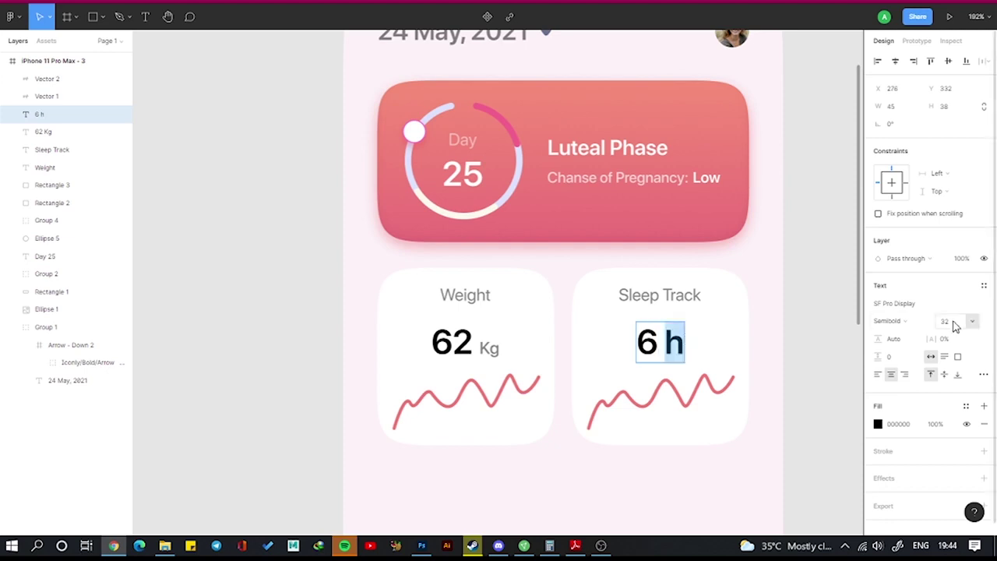
pyautogui.press('Return')
pyautogui.write('50')
pyautogui.press('Return')
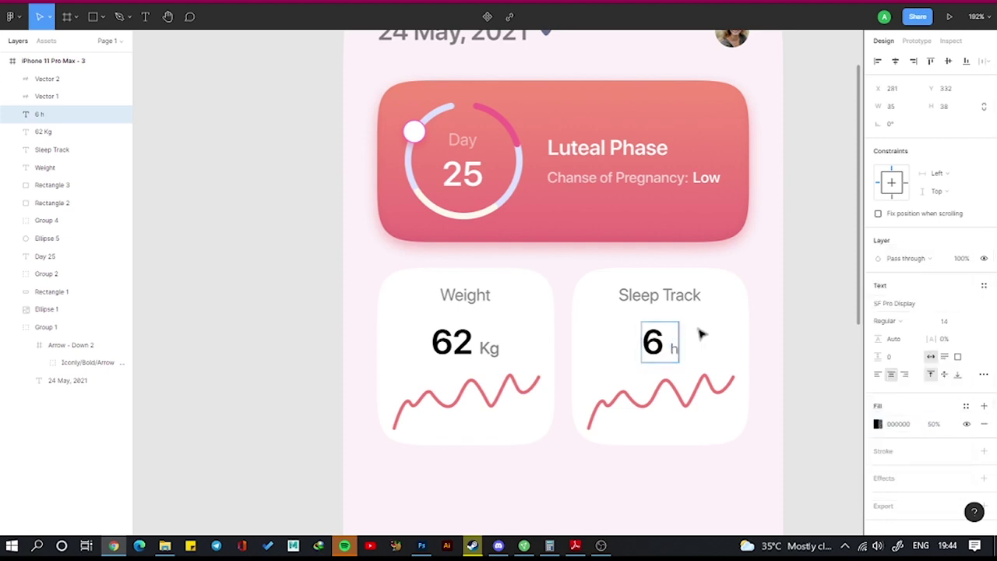
pyautogui.click(944, 321)
pyautogui.write('16')
pyautogui.press('Return')
pyautogui.write('325 min')
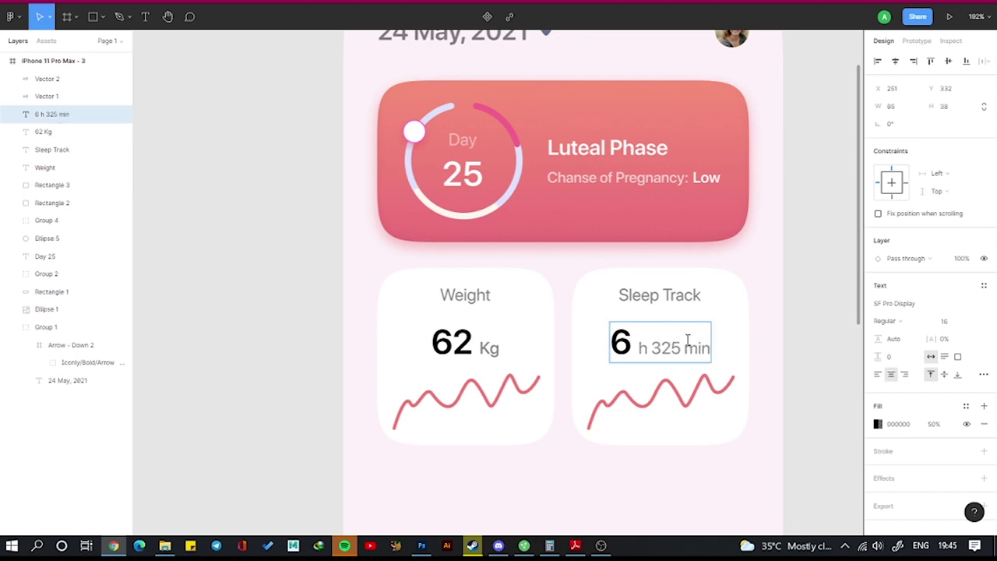
# Style the 35 minutes number at size 32 with adjusted fill opacity.
pyautogui.moveTo(687, 339); pyautogui.dragTo(651, 347)
pyautogui.click(944, 321)
pyautogui.write('32')
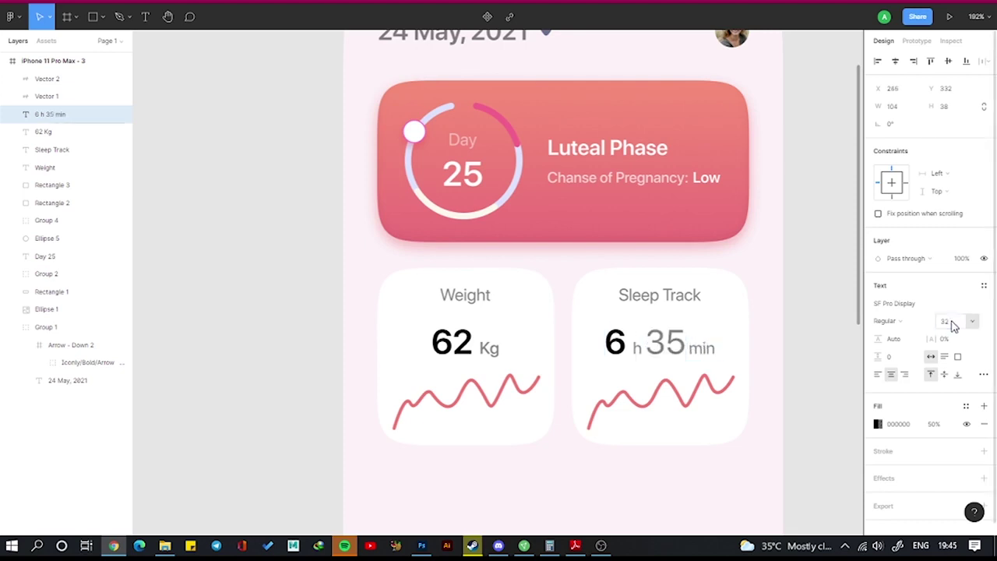
pyautogui.click(896, 320)
pyautogui.click(879, 424)
pyautogui.moveTo(812, 420); pyautogui.dragTo(828, 421)
# Replace the copied graph line with an 8 px high bar inside the Sleep Track card.
pyautogui.click(702, 395)
pyautogui.press('Delete')
pyautogui.press('r')
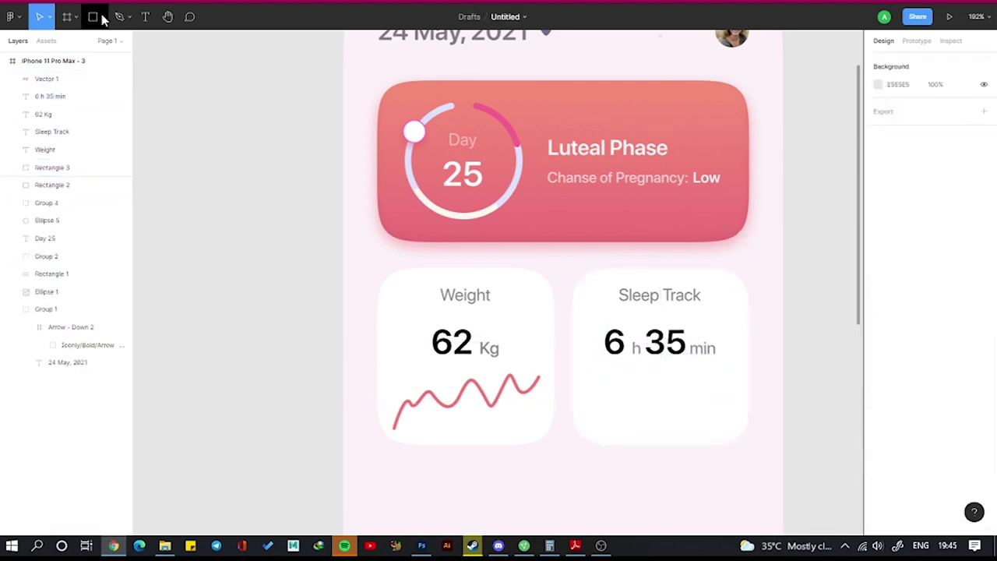
pyautogui.scroll(3, 633, 348)
pyautogui.moveTo(553, 363); pyautogui.dragTo(737, 381)
pyautogui.click(942, 106)
pyautogui.write('8')
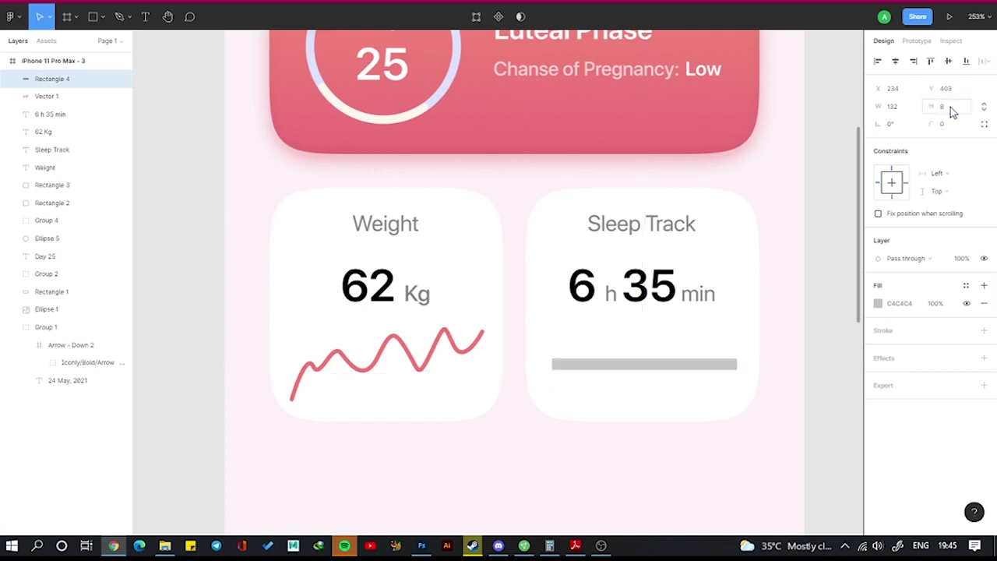
pyautogui.press('Return')
pyautogui.moveTo(558, 364); pyautogui.dragTo(553, 365)
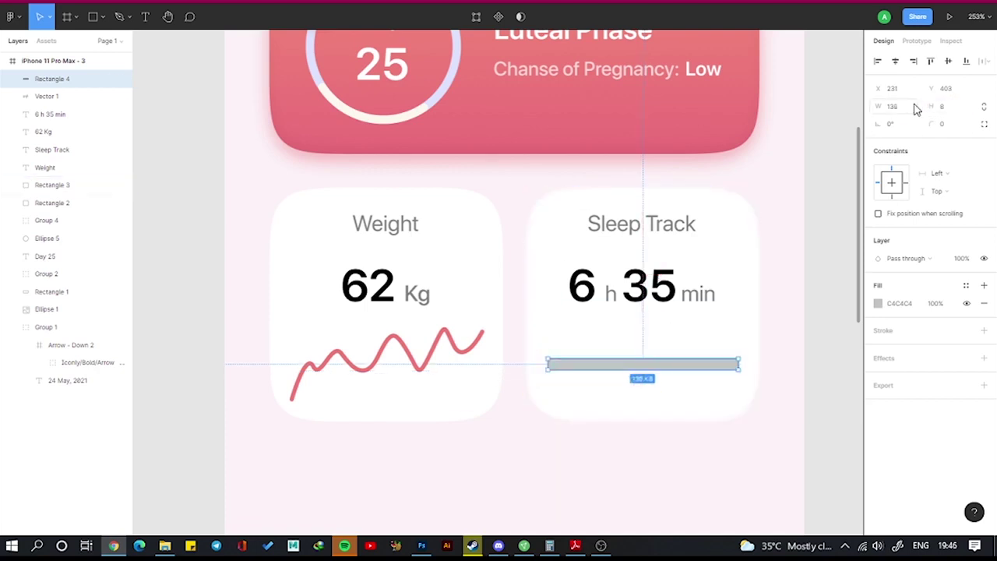
# Fill the bar with a light lavender and adjust its opacity.
pyautogui.scroll(-3, 788, 161)
pyautogui.click(878, 303)
pyautogui.click(746, 413)
pyautogui.click(805, 85)
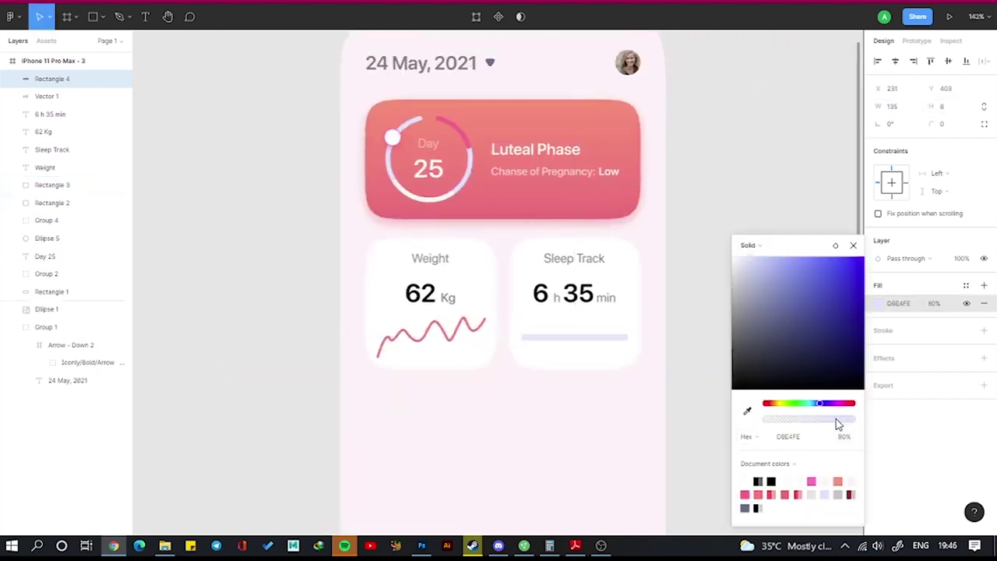
pyautogui.press('Escape')
# Duplicate the lavender bar into a shorter pink progress fill.
pyautogui.scroll(5, 392, 310)
pyautogui.click(391, 310)
pyautogui.scroll(-5, 447, 267)
pyautogui.hotkey('ctrl', 'd')
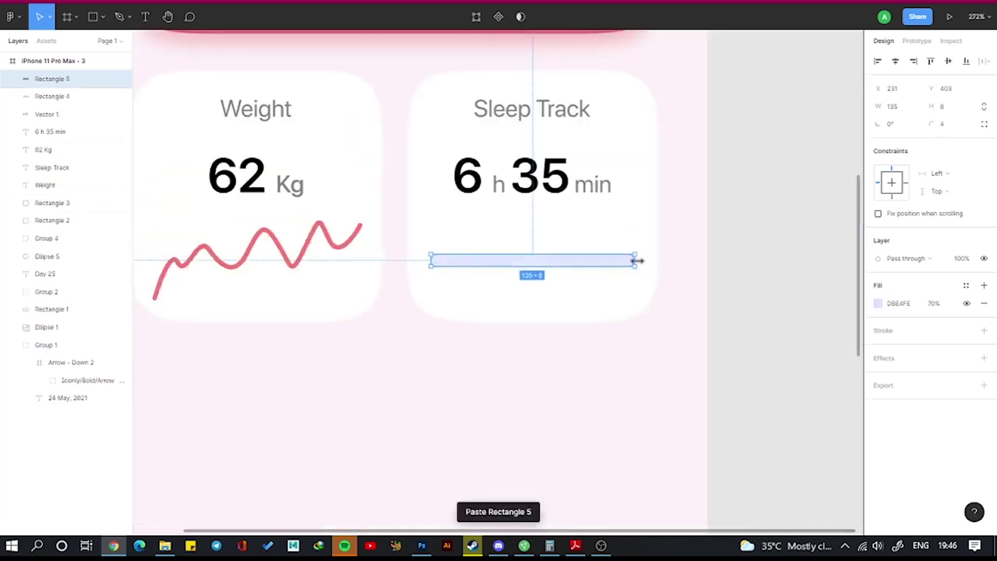
pyautogui.moveTo(636, 261); pyautogui.dragTo(582, 260)
pyautogui.click(878, 303)
pyautogui.click(746, 410)
# Add a 'Goal' text label at 50% opacity.
pyautogui.press('t')
pyautogui.moveTo(461, 315); pyautogui.dragTo(511, 357)
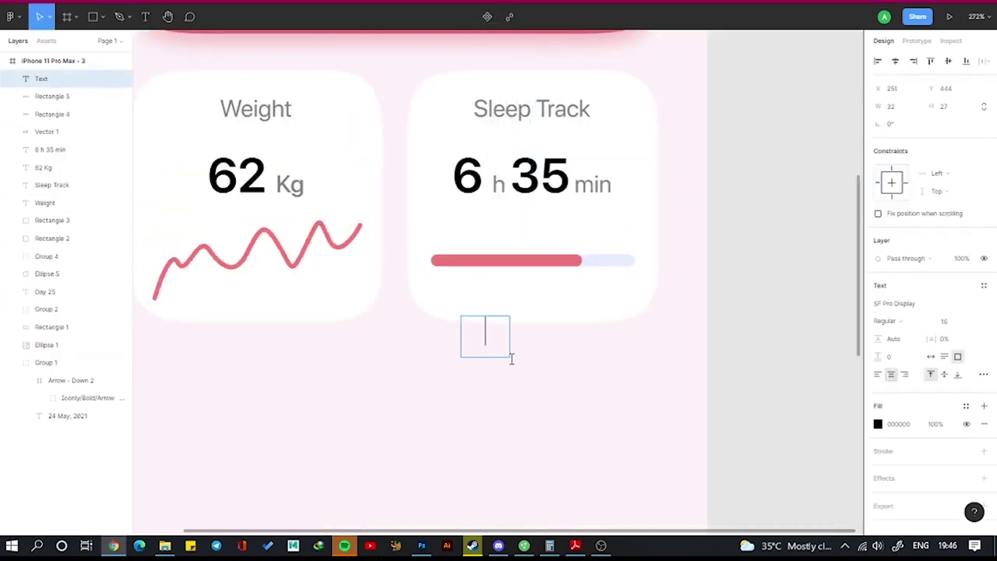
pyautogui.write('Goal')
pyautogui.click(949, 323)
pyautogui.write('12')
pyautogui.press('Escape')
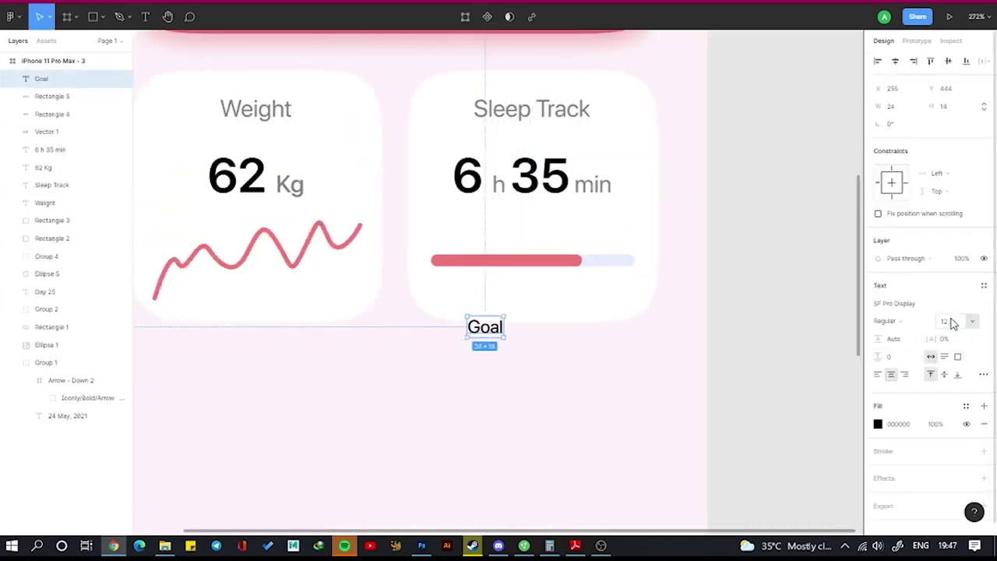
pyautogui.write('0')
pyautogui.press('Return')
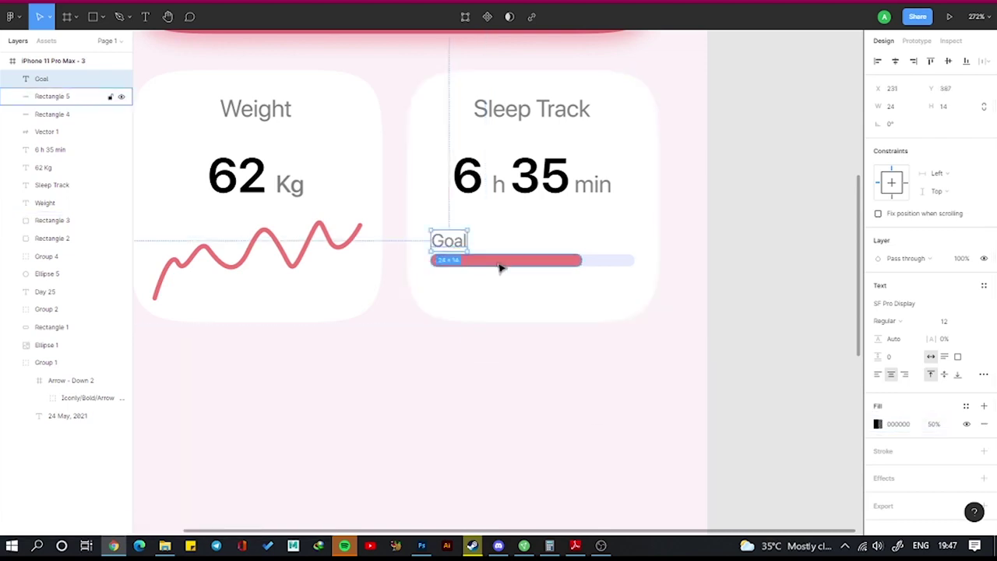
# Copy the Goal label around the bar as 1:30Am - 8:00AM, 80 % and 8h.
pyautogui.keyDown('alt'); pyautogui.moveTo(436, 234); pyautogui.dragTo(450, 287); pyautogui.keyUp('alt')
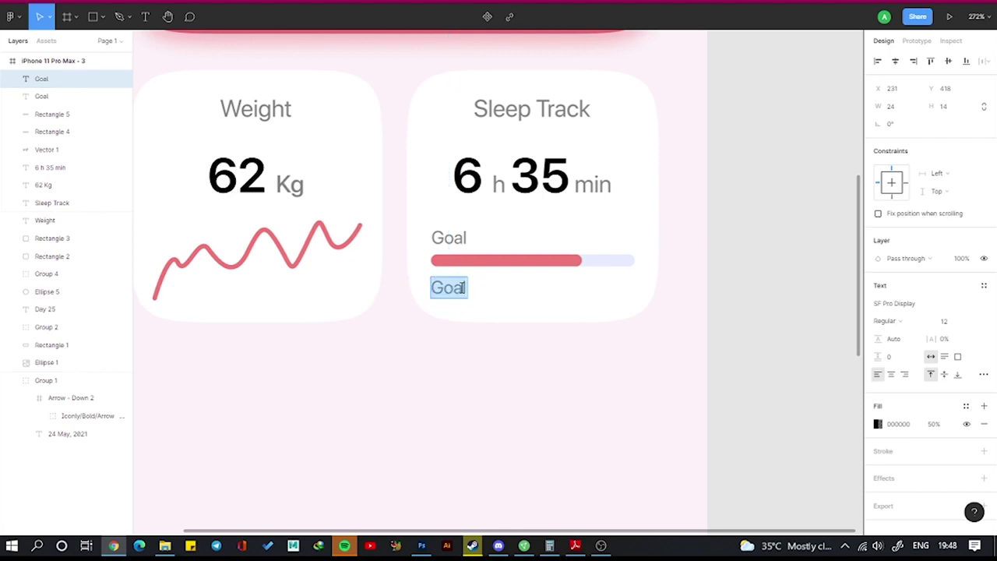
pyautogui.keyDown('alt'); pyautogui.moveTo(449, 238); pyautogui.dragTo(615, 236); pyautogui.keyUp('alt')
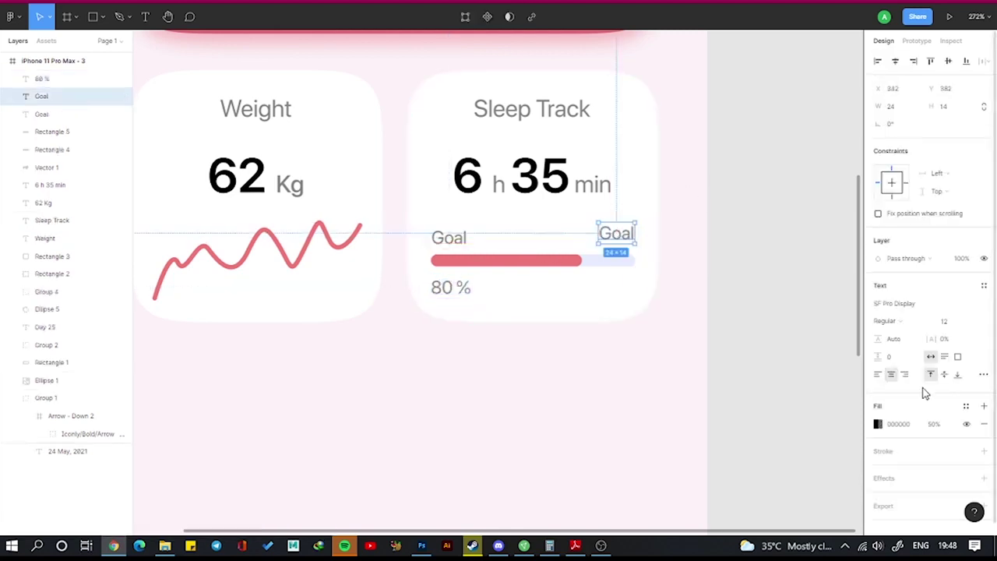
pyautogui.doubleClick(619, 235)
pyautogui.write('1:30Am - 8:00AM')
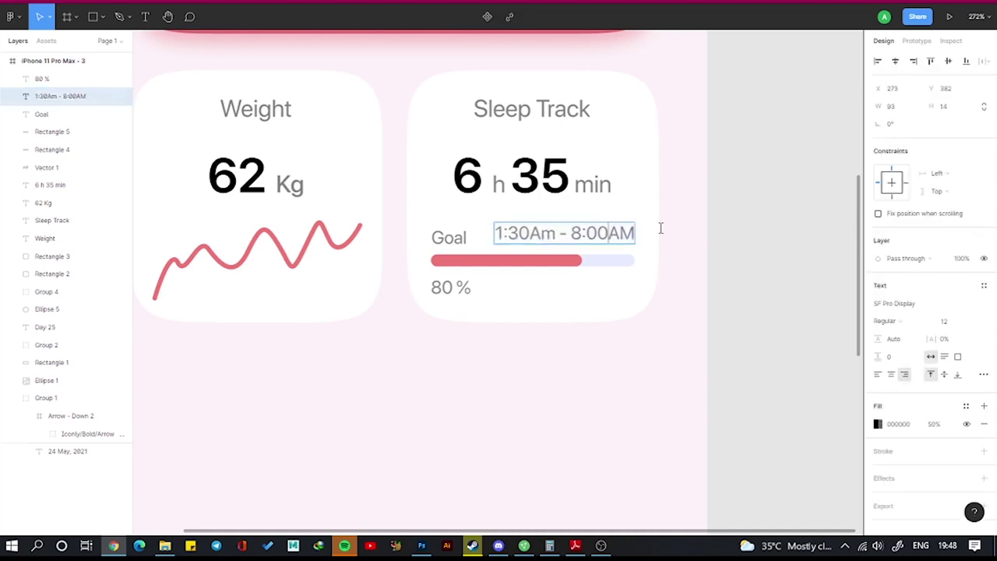
pyautogui.press('Escape')
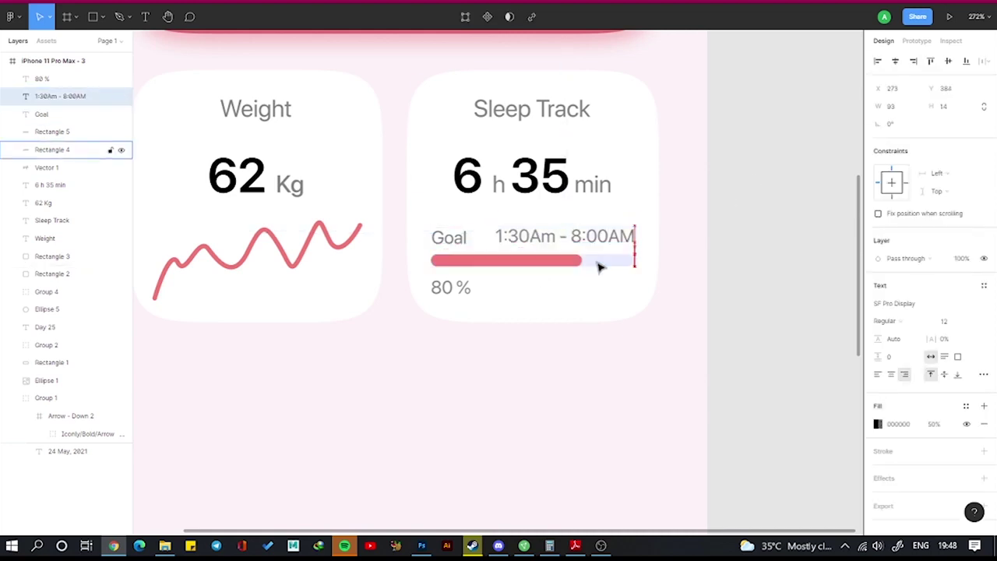
pyautogui.keyDown('alt'); pyautogui.moveTo(600, 235); pyautogui.dragTo(596, 287); pyautogui.keyUp('alt')
pyautogui.doubleClick(600, 286)
pyautogui.write('8h')
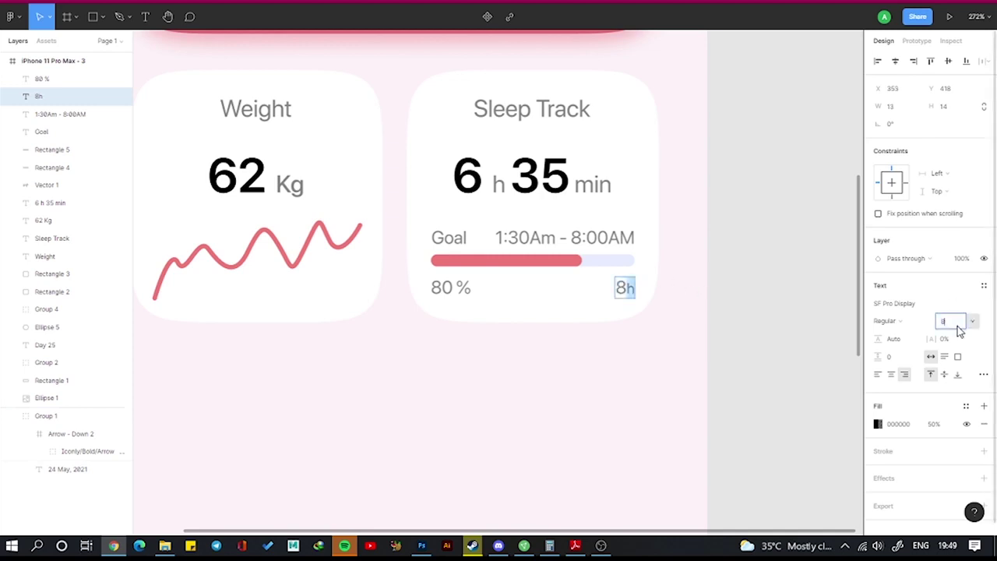
# Group the goal labels, progress bar and 8h label together.
pyautogui.moveTo(639, 226); pyautogui.dragTo(457, 296)
pyautogui.keyDown('shift'); pyautogui.click(623, 289); pyautogui.keyUp('shift')
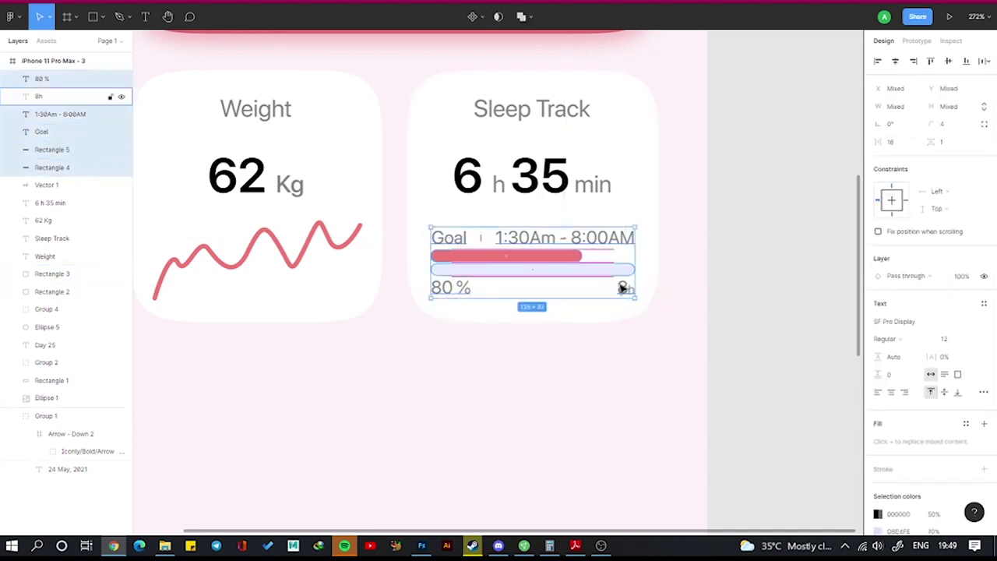
pyautogui.hotkey('ctrl', 'g')
pyautogui.click(670, 207)
pyautogui.scroll(-2, 761, 174)
# Duplicate the Weight and Sleep Track cards below and retitle the copy Drink Water.
pyautogui.scroll(1, 761, 174)
pyautogui.moveTo(716, 194); pyautogui.dragTo(440, 316)
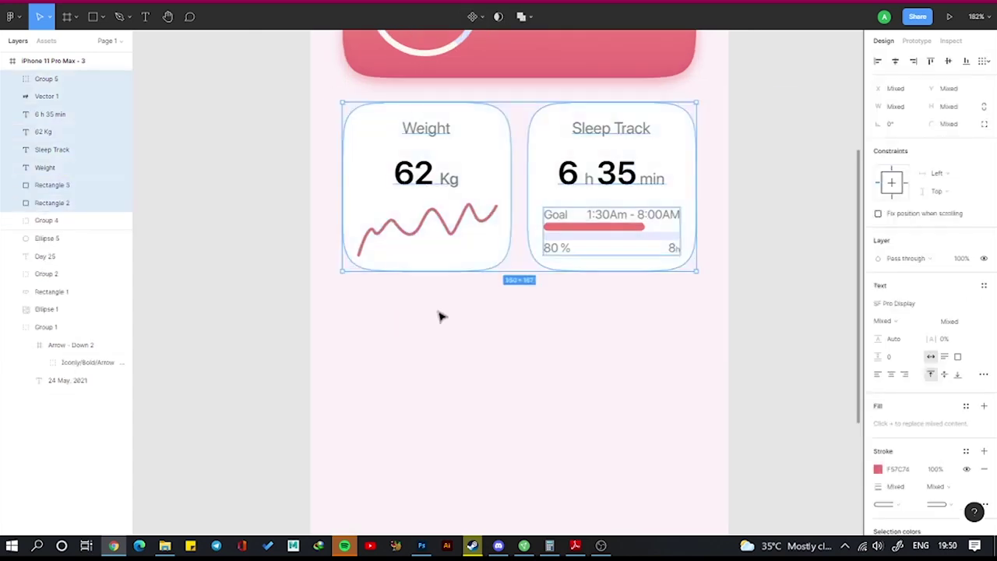
pyautogui.moveTo(555, 135); pyautogui.dragTo(554, 318)
pyautogui.scroll(-2, 553, 318)
pyautogui.doubleClick(520, 172)
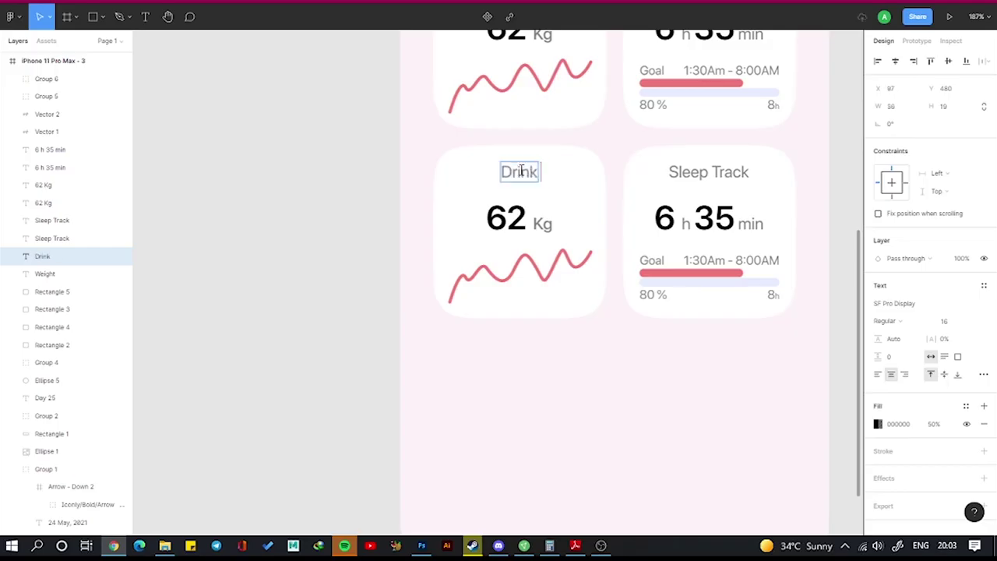
# Nudge the sleep progress bar and its track up by one pixel.
pyautogui.doubleClick(702, 87)
pyautogui.keyDown('ctrl'); pyautogui.scroll(5, 612, 112); pyautogui.keyUp('ctrl')
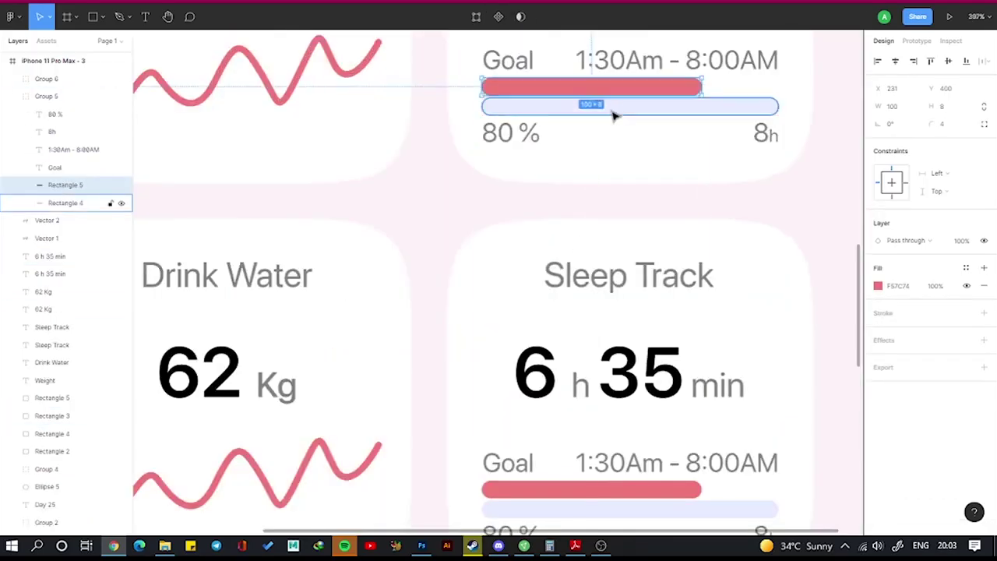
pyautogui.keyDown('shift'); pyautogui.click(615, 109); pyautogui.keyUp('shift')
pyautogui.press('Up')
pyautogui.press('Up')
pyautogui.press('Up')
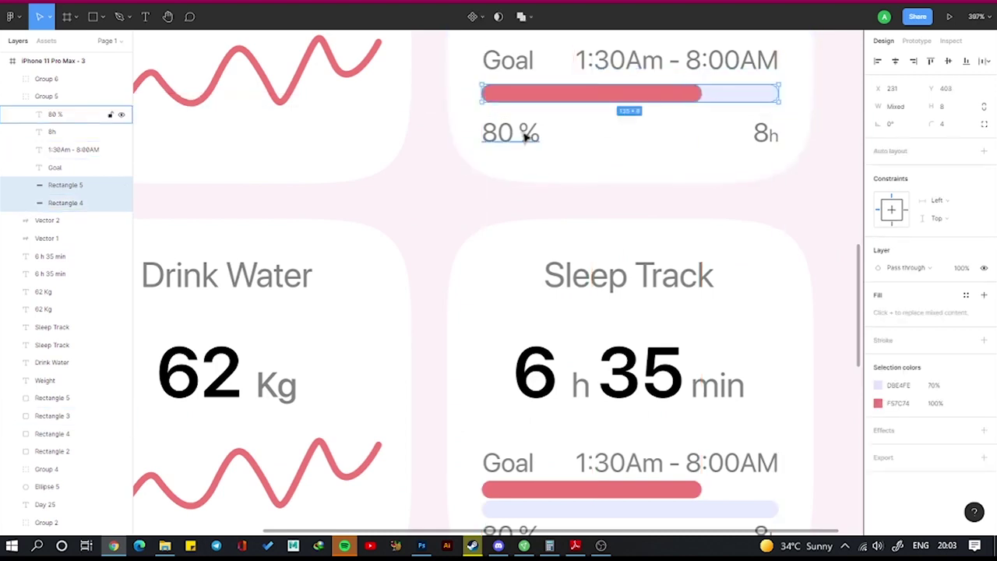
pyautogui.click(527, 133)
pyautogui.keyDown('shift'); pyautogui.click(765, 131); pyautogui.keyUp('shift')
pyautogui.hotkey('ctrl', 'a')
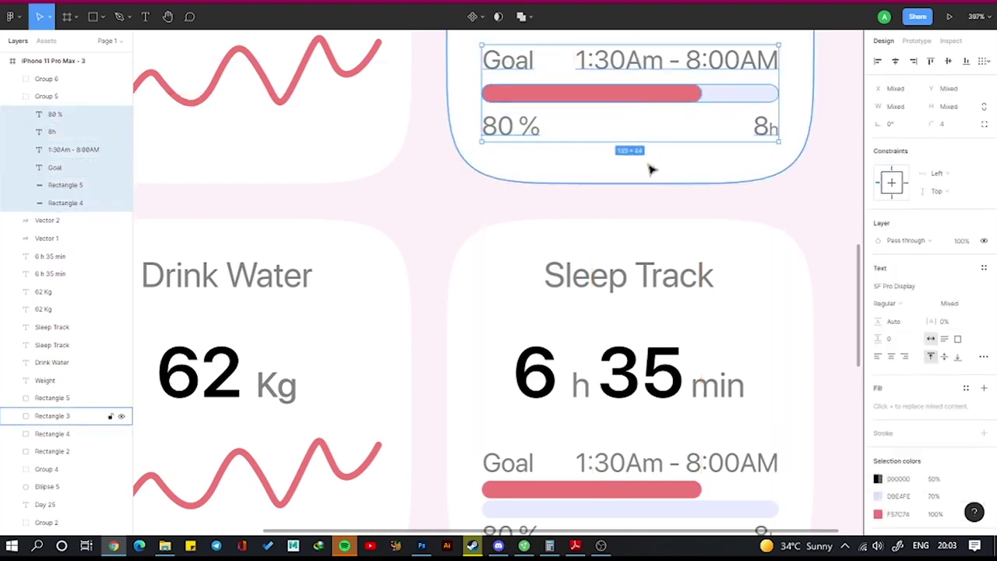
pyautogui.keyDown('ctrl'); pyautogui.scroll(-5, 646, 117); pyautogui.keyUp('ctrl')
pyautogui.keyDown('ctrl'); pyautogui.scroll(2, 625, 50); pyautogui.keyUp('ctrl')
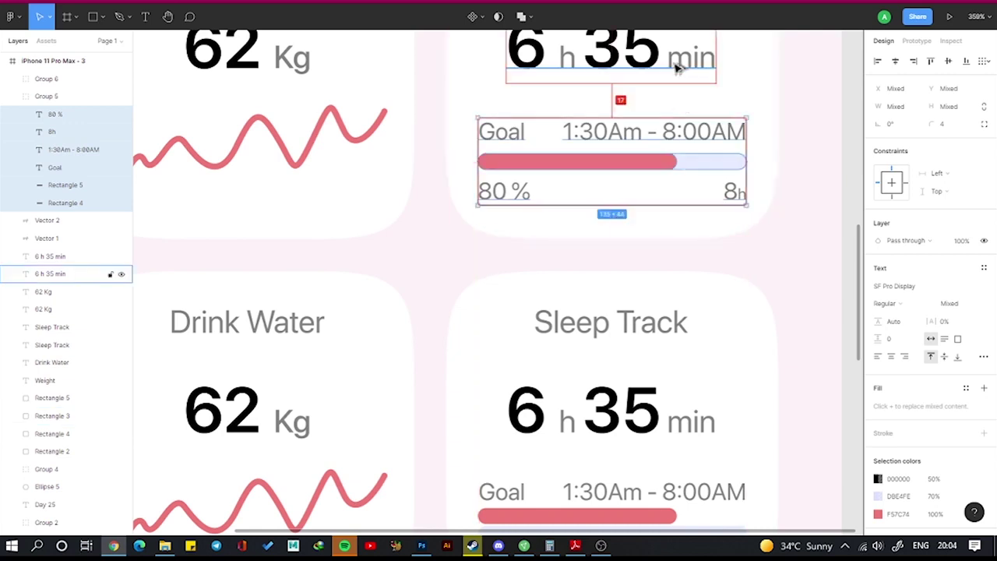
pyautogui.keyDown('ctrl'); pyautogui.scroll(-3, 679, 67); pyautogui.keyUp('ctrl')
pyautogui.click(647, 176)
# Change the Drink Water value to 5 Glass, with 'Glass' at size 16 regular.
pyautogui.click(434, 264)
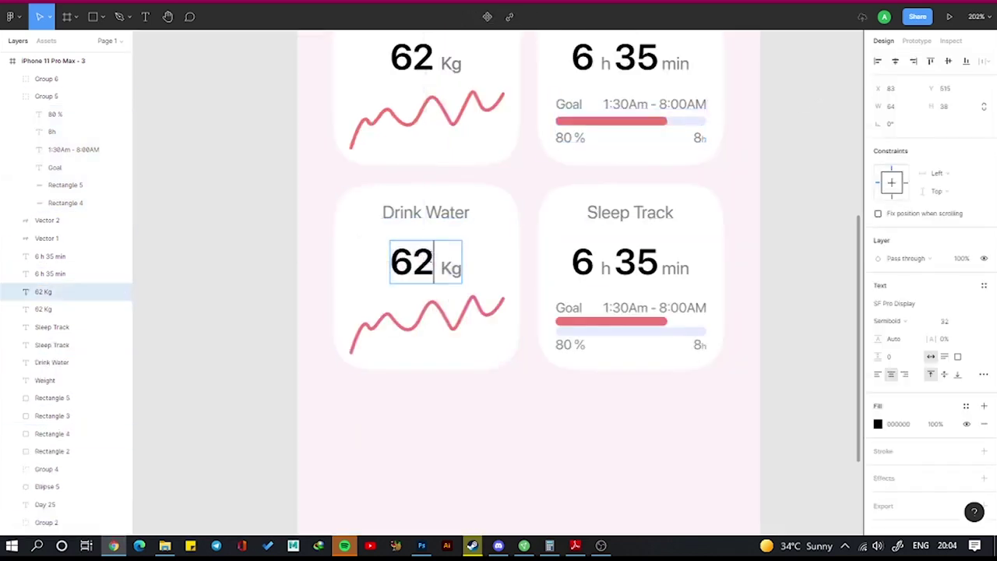
pyautogui.write('5 Glass')
pyautogui.doubleClick(440, 265)
pyautogui.click(944, 320)
pyautogui.write('16')
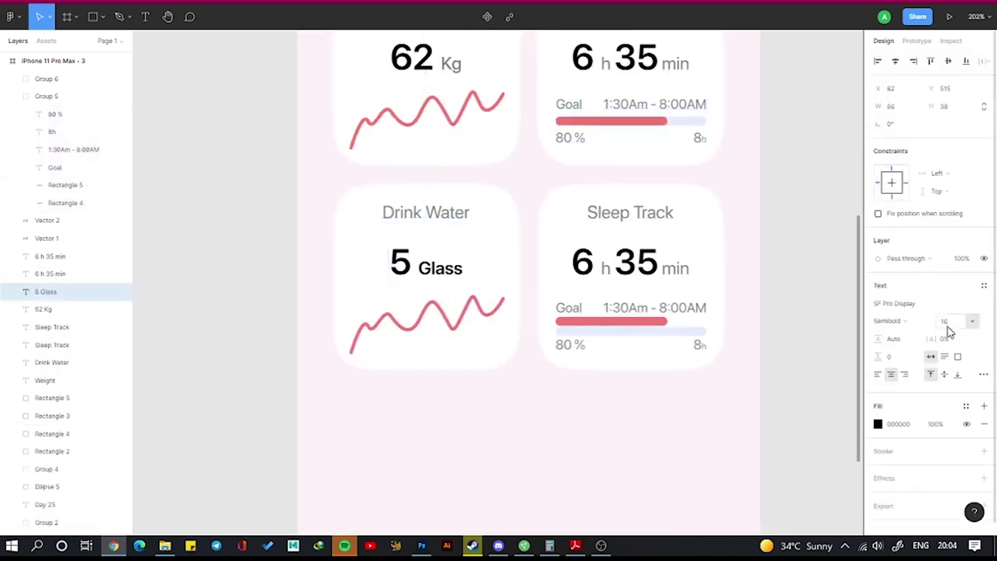
pyautogui.click(888, 320)
pyautogui.click(940, 442)
# Replace the wave with the pasted glass image and add the text 'Goal: 8 Glass'.
pyautogui.click(465, 327)
pyautogui.press('Delete')
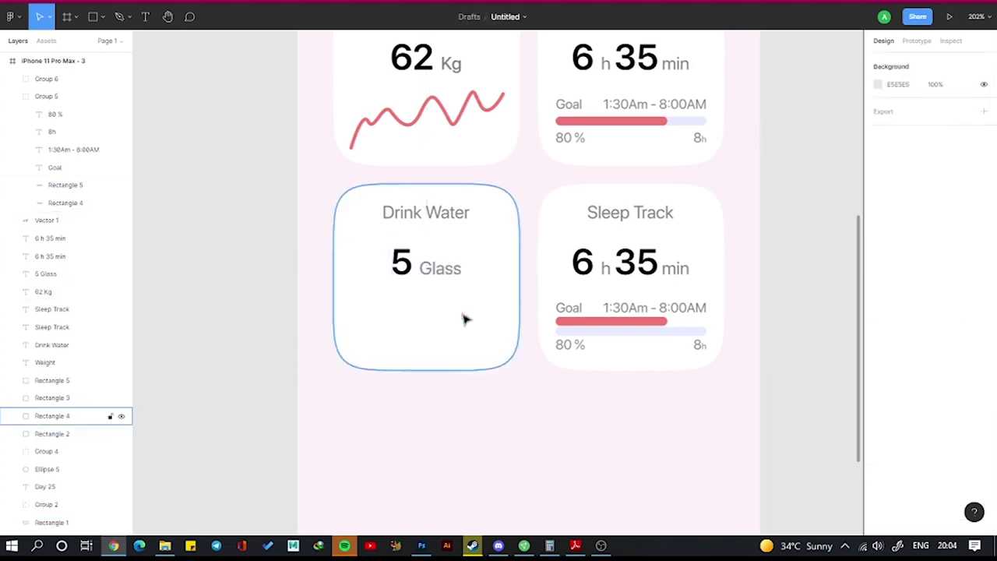
pyautogui.hotkey('ctrl', 'v')
pyautogui.press('t')
pyautogui.moveTo(443, 306); pyautogui.dragTo(469, 336)
pyautogui.write('Goal:')
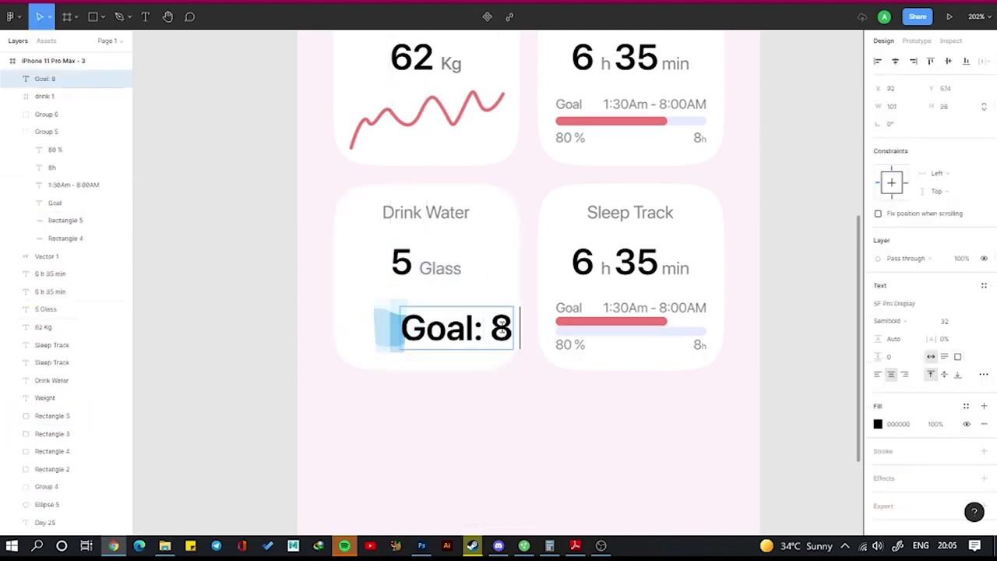
pyautogui.write(' 8 Glass')
pyautogui.press('Escape')
# Set the goal text to size 12 with '8 Glass' in medium weight.
pyautogui.click(944, 320)
pyautogui.write('12')
pyautogui.press('Return')
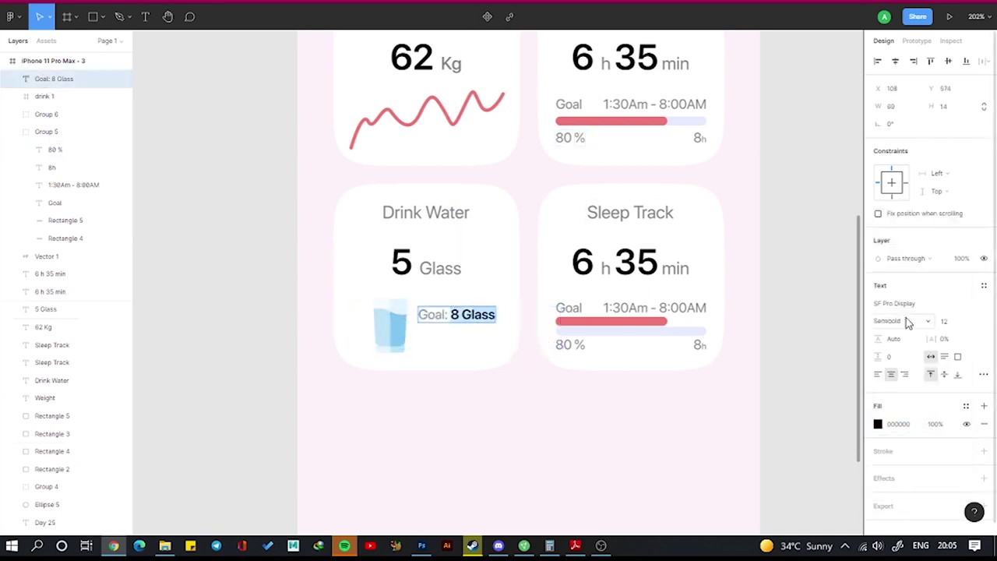
pyautogui.click(907, 321)
pyautogui.click(896, 304)
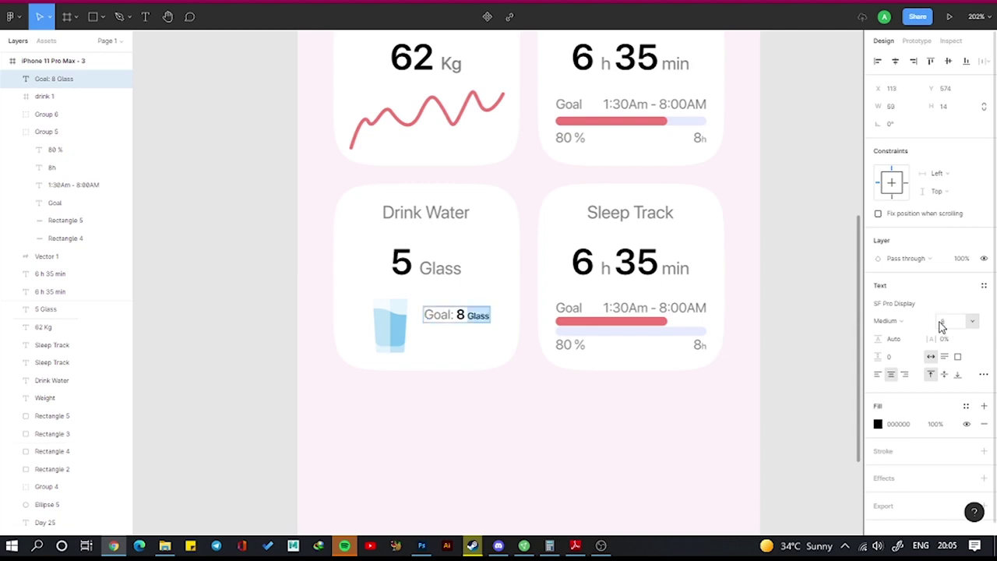
# Add a 'Last Time: 2 h ago' line below, with '2 h ago' medium and fully opaque.
pyautogui.moveTo(437, 314); pyautogui.dragTo(438, 342)
pyautogui.write('Last Time:')
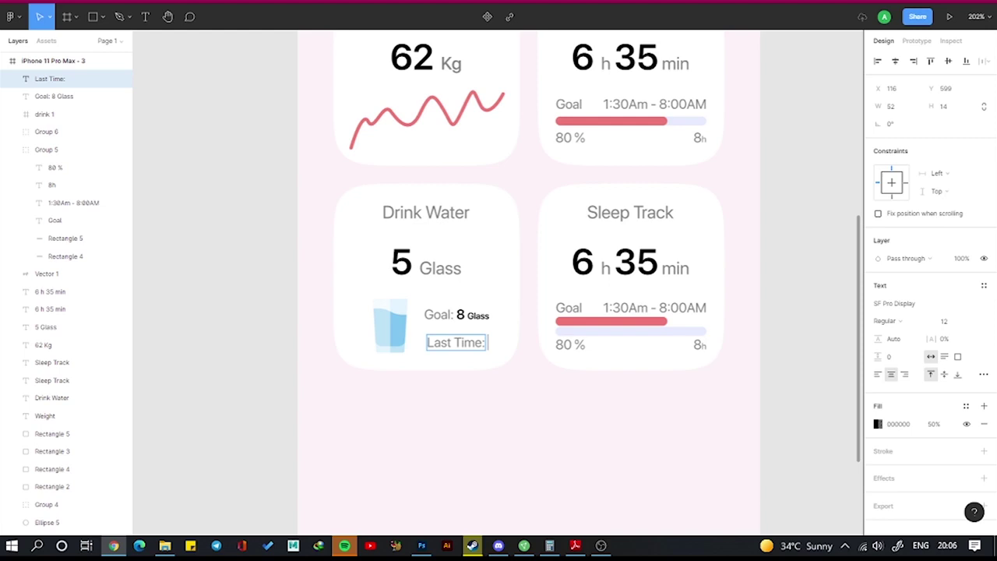
pyautogui.write('2 h ago')
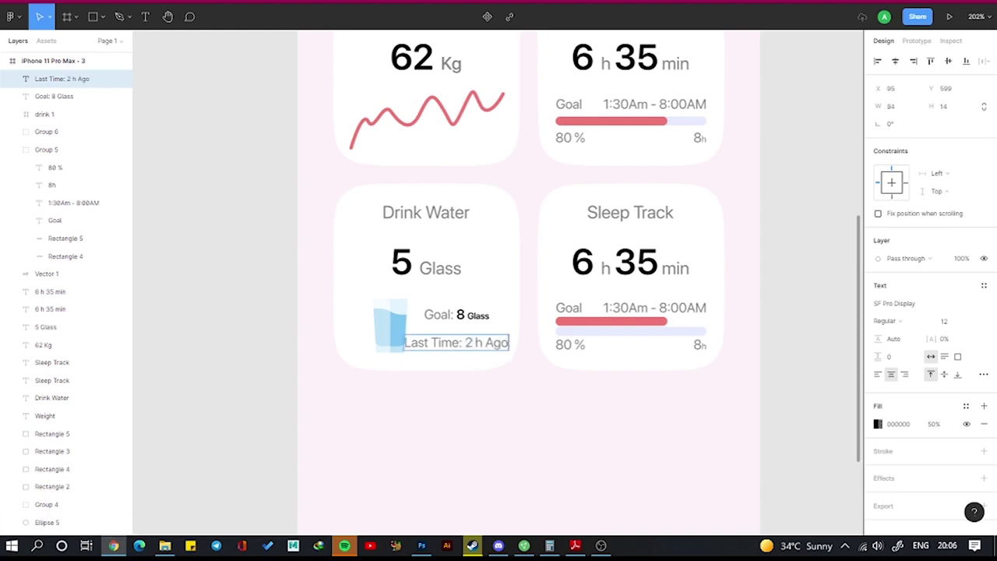
pyautogui.click(930, 324)
pyautogui.click(923, 337)
pyautogui.press('Return')
pyautogui.click(479, 343)
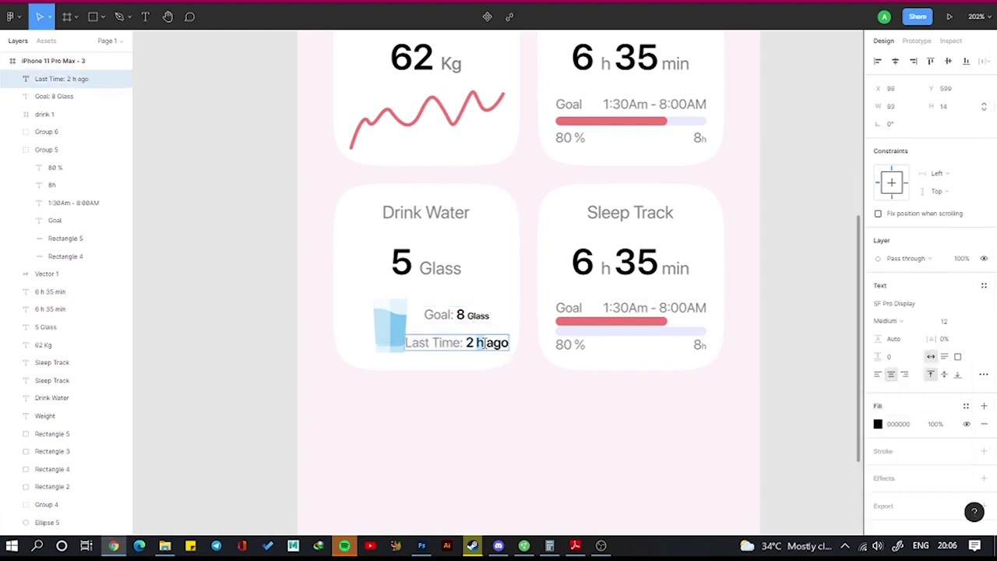
pyautogui.write('8')
pyautogui.click(437, 317)
pyautogui.press('Escape')
# Group the two text lines with the glass image and centre the group in the card.
pyautogui.click(472, 343)
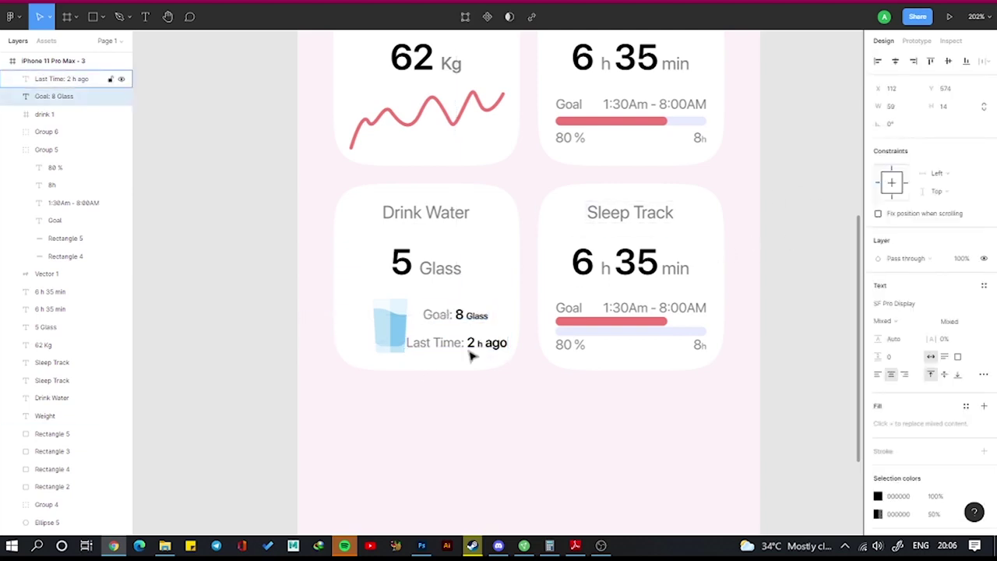
pyautogui.keyDown('shift'); pyautogui.click(441, 319); pyautogui.keyUp('shift')
pyautogui.hotkey('ctrl', 'g')
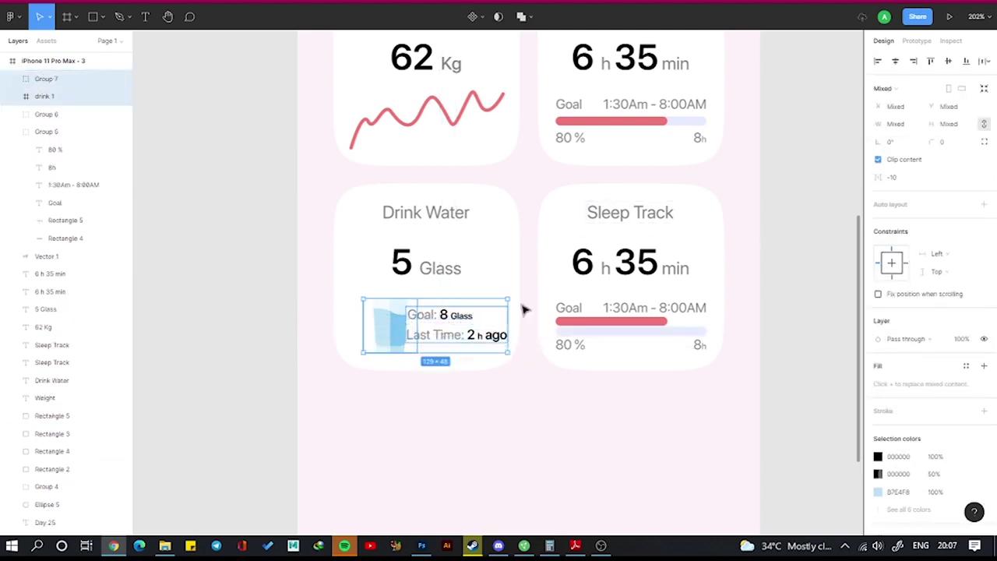
pyautogui.keyDown('shift'); pyautogui.click(382, 335); pyautogui.keyUp('shift')
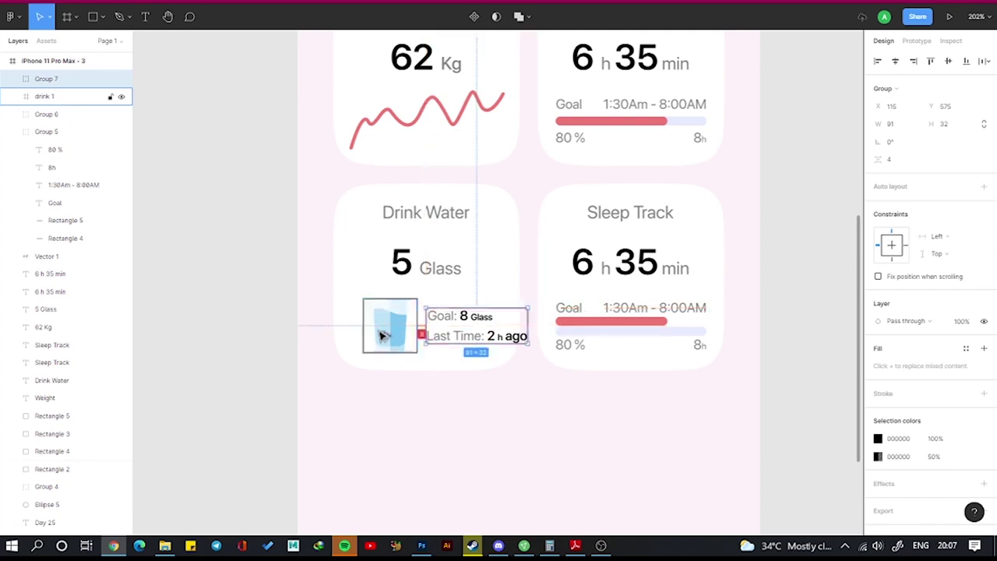
pyautogui.hotkey('ctrl', 'g')
pyautogui.hotkey('shift', 'Left')
pyautogui.keyDown('shift'); pyautogui.click(479, 288); pyautogui.keyUp('shift')
pyautogui.click(896, 61)
pyautogui.press('Escape')
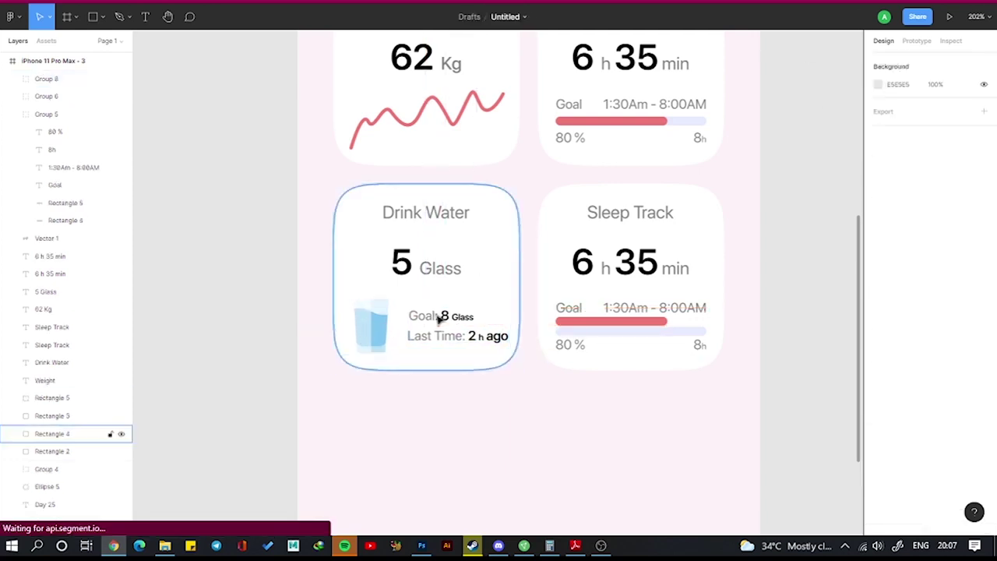
pyautogui.press('Escape')
# Adjust the opacity of the Last Time line inside the group.
pyautogui.doubleClick(448, 325)
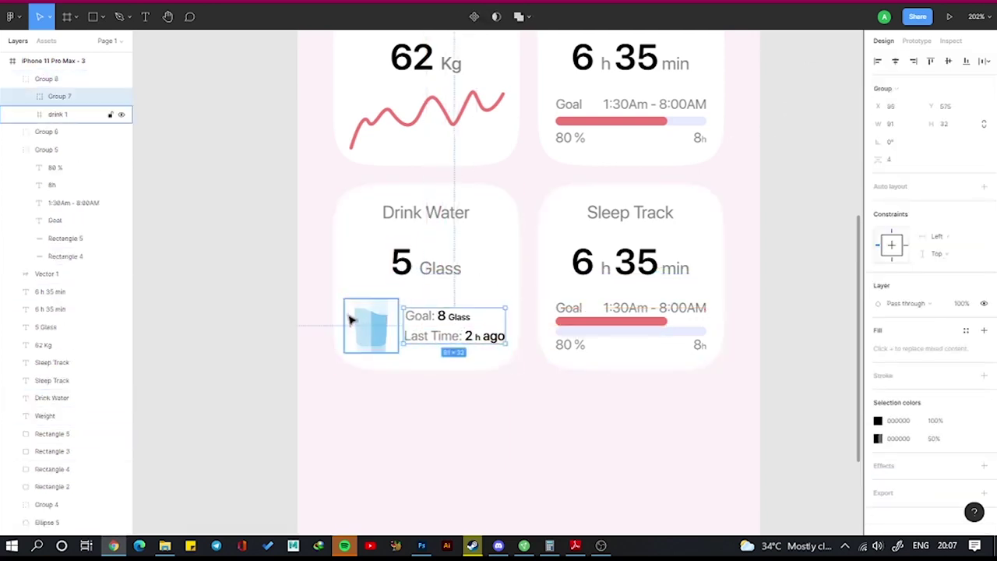
pyautogui.click(815, 159)
pyautogui.keyDown('ctrl'); pyautogui.click(441, 315); pyautogui.keyUp('ctrl')
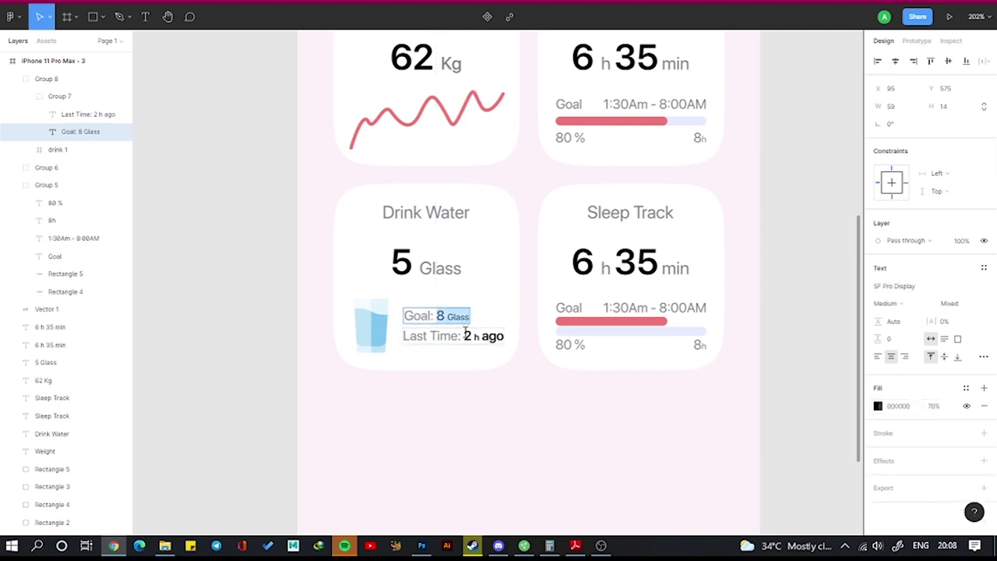
pyautogui.click(465, 331)
pyautogui.click(935, 406)
pyautogui.write('1')
pyautogui.click(805, 280)
# Delete the stray Sleep Track copy and duplicate the Weight card beside Drink Water.
pyautogui.click(690, 211)
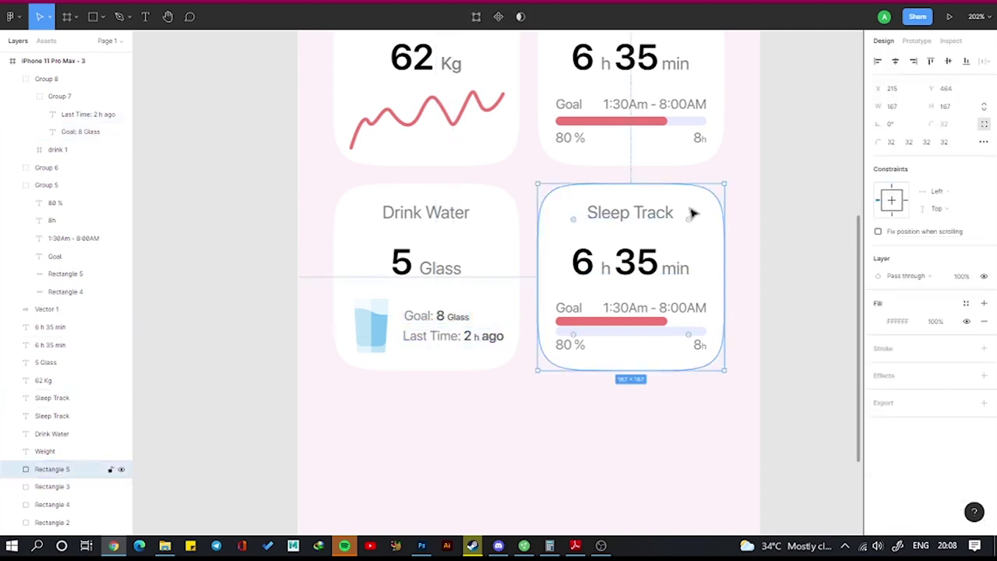
pyautogui.press('Delete')
pyautogui.scroll(1, 436, 105)
pyautogui.moveTo(432, 117); pyautogui.dragTo(451, 68)
pyautogui.keyDown('shift'); pyautogui.click(463, 164); pyautogui.keyUp('shift')
pyautogui.keyDown('shift'); pyautogui.click(534, 98); pyautogui.keyUp('shift')
pyautogui.moveTo(534, 98); pyautogui.dragTo(737, 304)
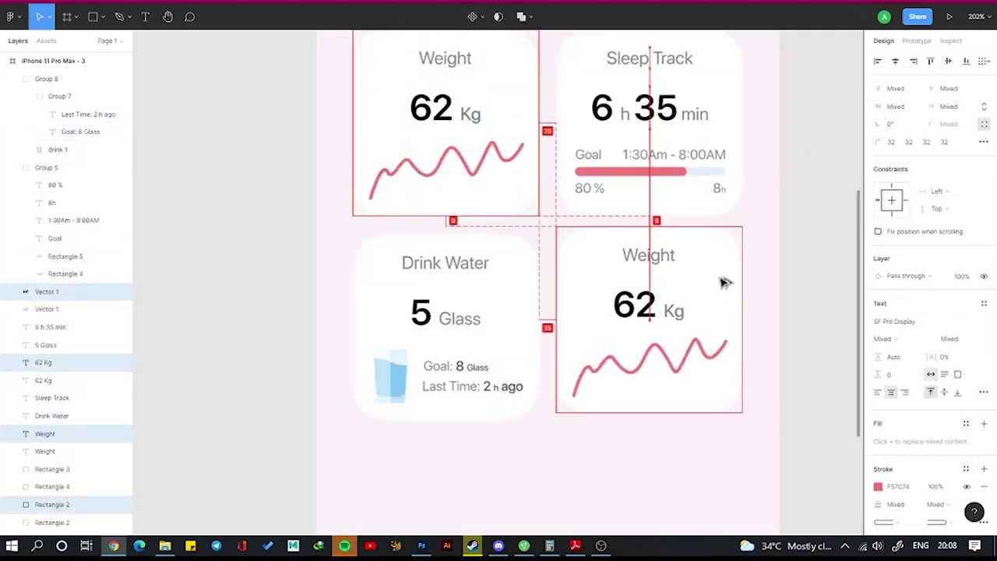
# Retitle the copied card Calorie Track and change its unit to cal.
pyautogui.doubleClick(657, 265)
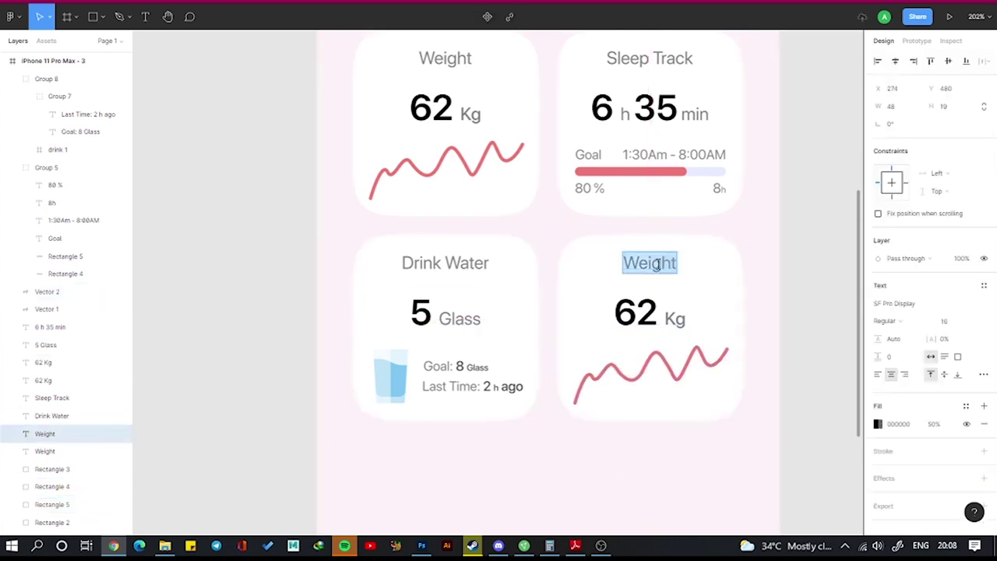
pyautogui.write('Calorie Track')
pyautogui.click(657, 305)
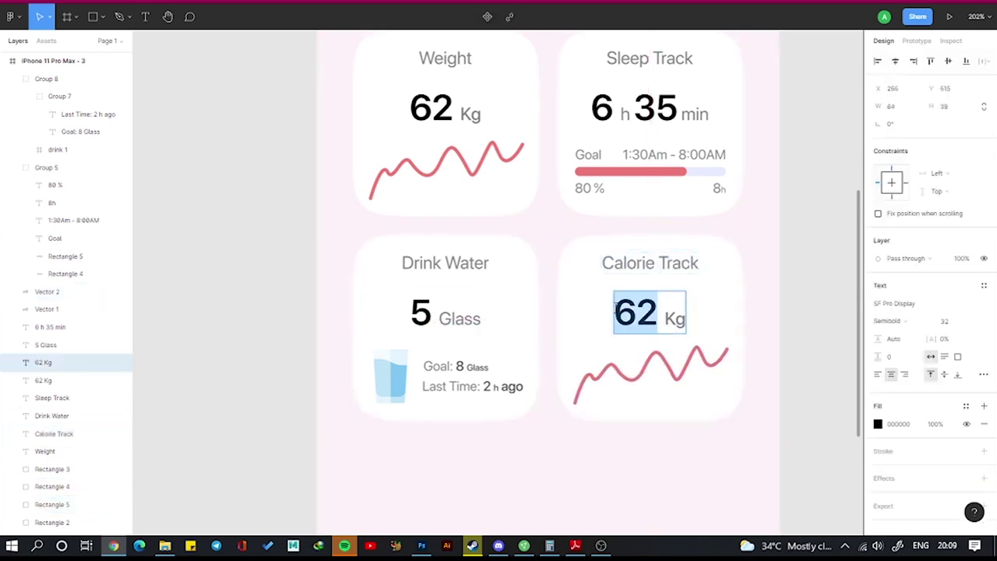
pyautogui.write('1000')
pyautogui.press('BackSpace')
pyautogui.write('cal')
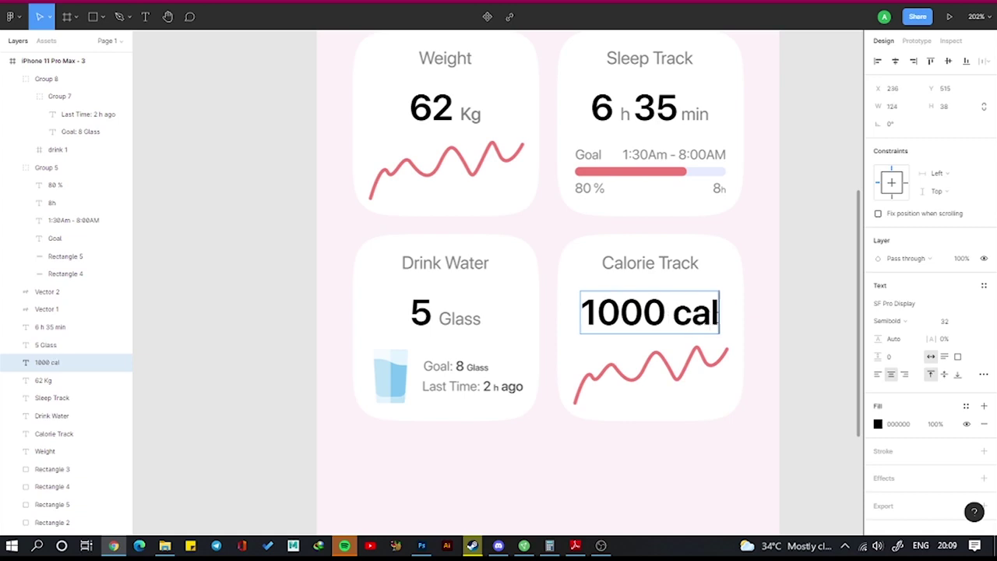
pyautogui.hotkey('ctrl', 'shift', 'Left')
# Capitalise the unit to Cal and give it a smaller size and lighter weight.
pyautogui.click(690, 311)
pyautogui.press('BackSpace')
pyautogui.write('C')
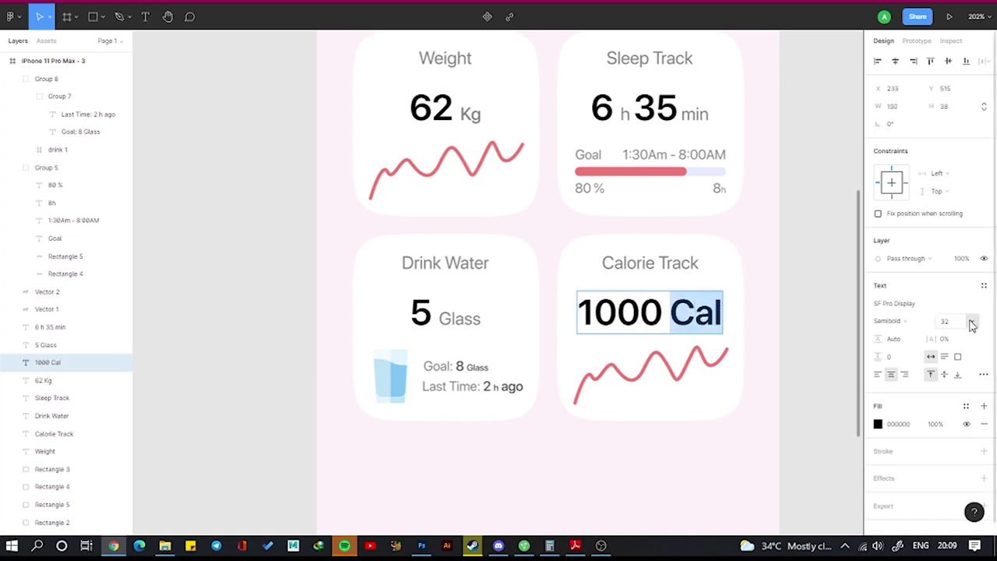
pyautogui.click(971, 325)
pyautogui.click(968, 381)
pyautogui.click(920, 324)
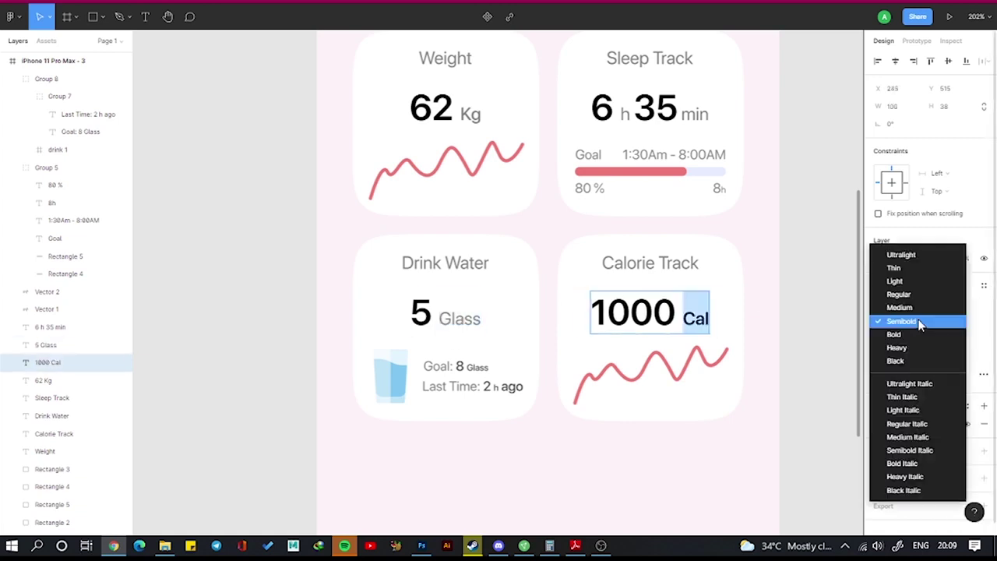
pyautogui.click(911, 307)
# Set the Kg unit to Regular weight and prefix the value so it reads -1000 Cal.
pyautogui.doubleClick(470, 114)
pyautogui.click(920, 312)
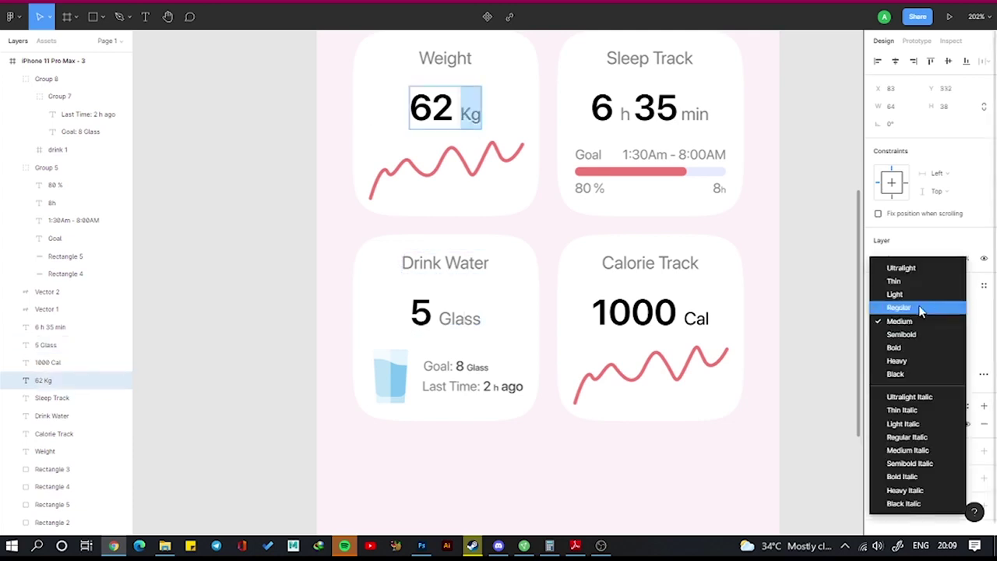
pyautogui.hotkey('ctrl', 'z')
pyautogui.write('-')
pyautogui.press('Escape')
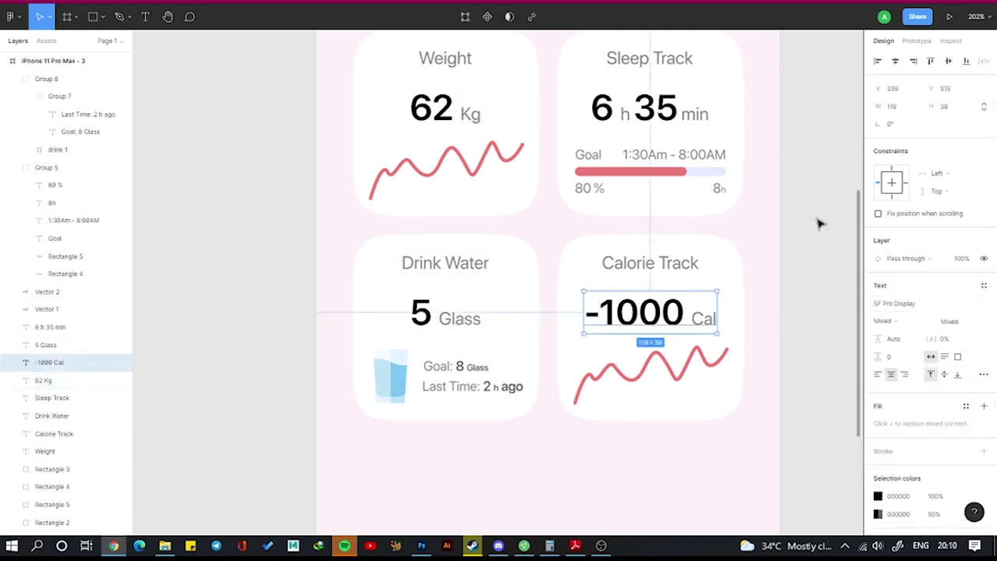
pyautogui.press('Escape')
pyautogui.scroll(-5, 639, 192)
pyautogui.scroll(3, 692, 167)
pyautogui.moveTo(688, 179); pyautogui.dragTo(337, 324)
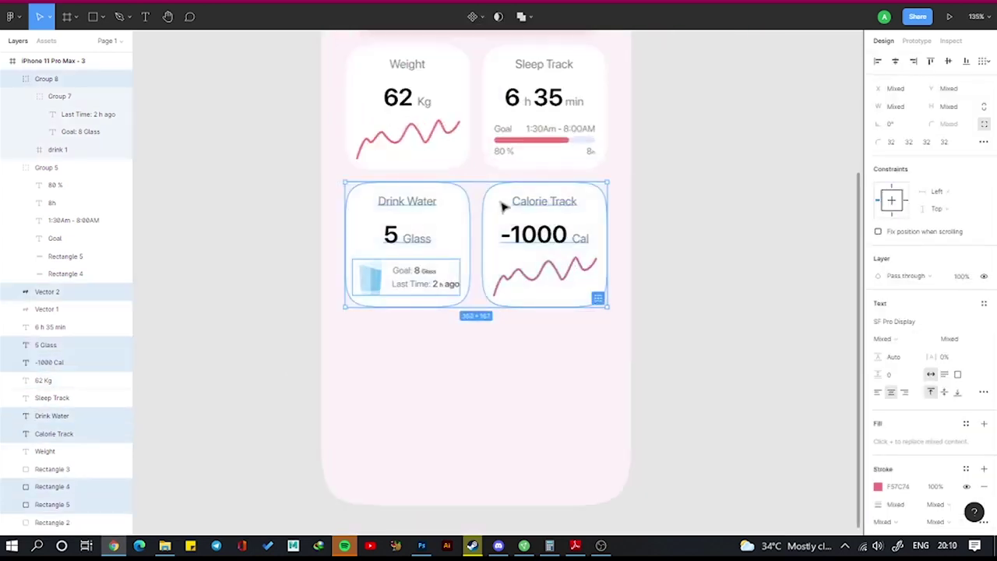
# Duplicate the Drink Water and Calorie Track cards below, making the first a Mood card reading Happy.
pyautogui.moveTo(502, 205); pyautogui.dragTo(457, 356)
pyautogui.doubleClick(408, 338)
pyautogui.write('Moo')
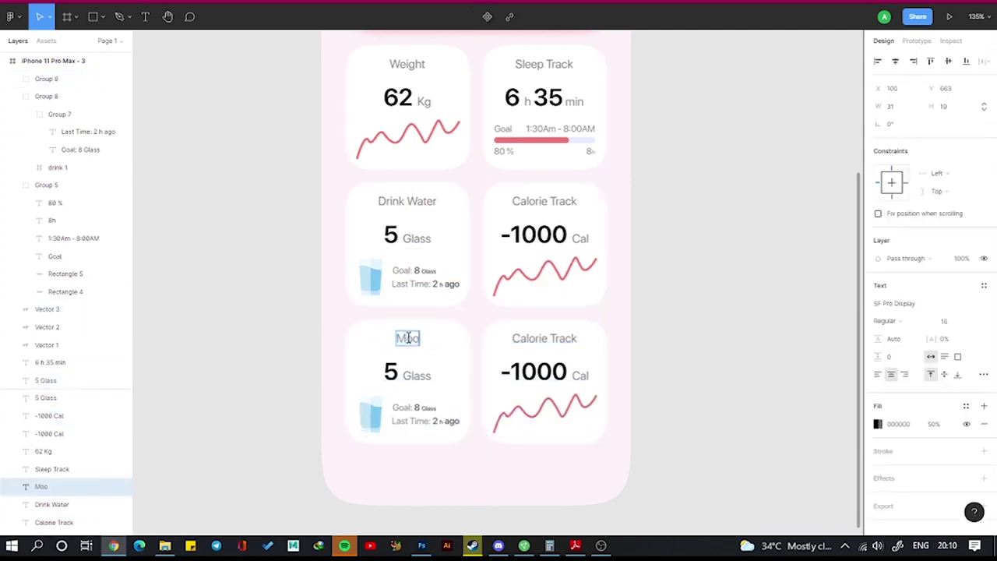
pyautogui.write('d')
pyautogui.doubleClick(391, 371)
pyautogui.write('Happy')
pyautogui.press('Delete')
pyautogui.hotkey('ctrl', 'v')
# Turn the second copy into a Symptoms card reading Headache and delete its chart.
pyautogui.doubleClick(545, 338)
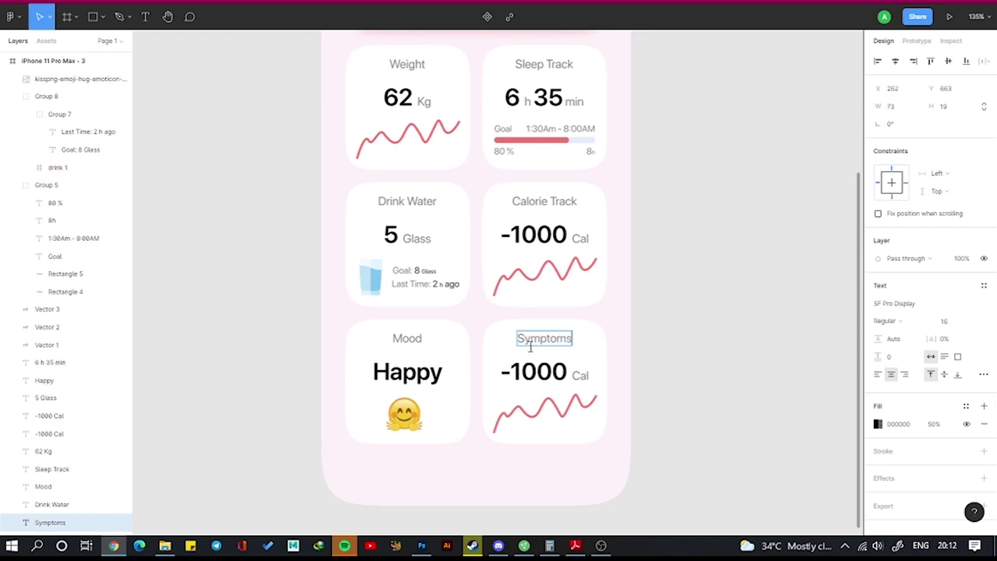
pyautogui.doubleClick(596, 372)
pyautogui.write('Headache')
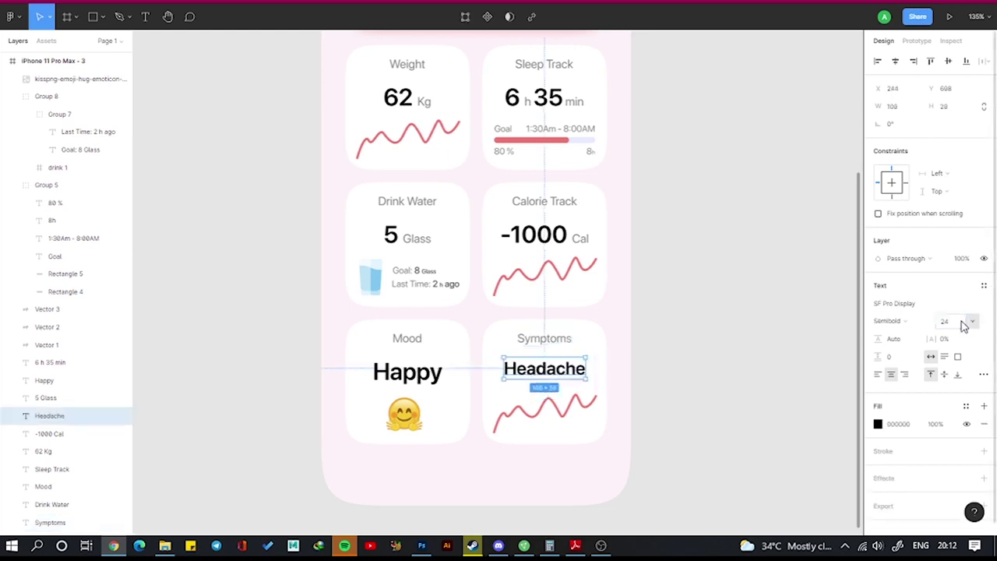
pyautogui.click(583, 400)
pyautogui.press('Delete')
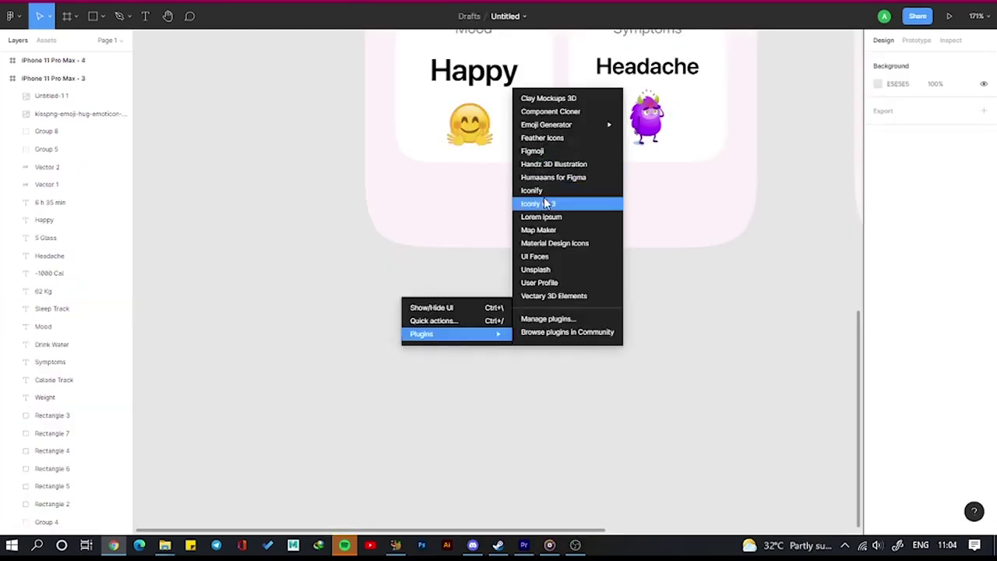
# Insert home, graph, bell and gear icons from the Iconly plugin.
pyautogui.click(534, 203)
pyautogui.scroll(-2, 503, 207)
pyautogui.click(421, 109)
pyautogui.write('ho')
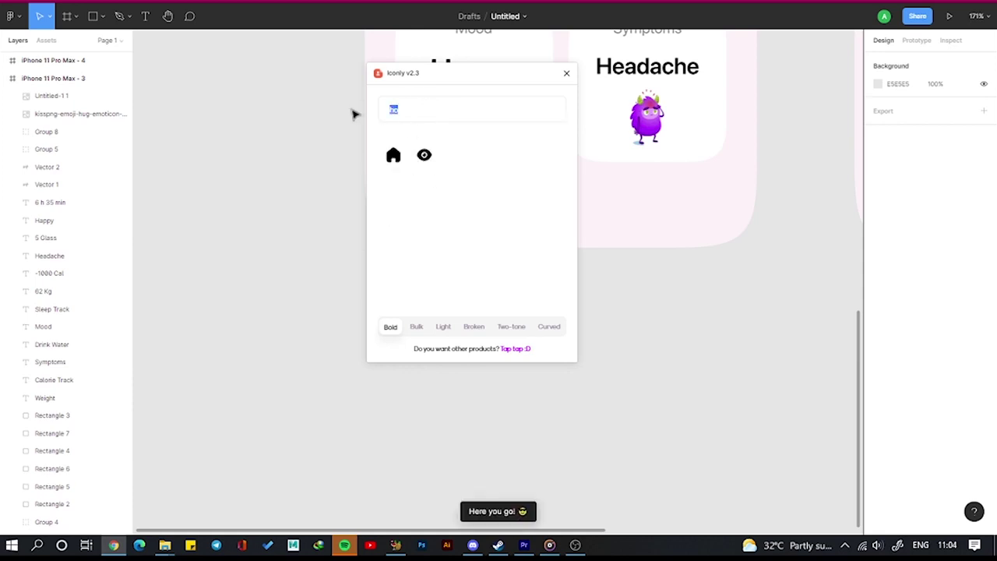
pyautogui.press('BackSpace')
pyautogui.write('gr')
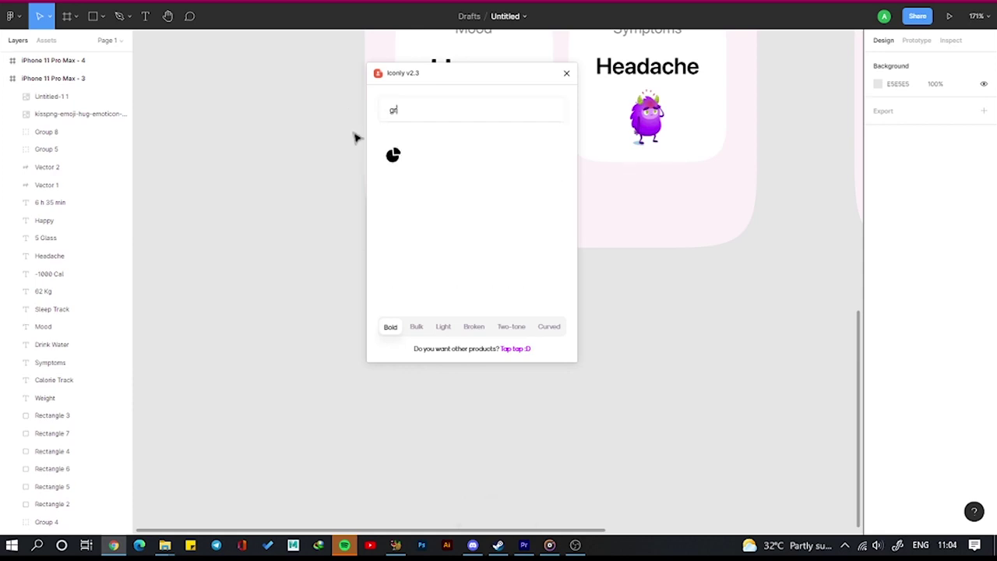
pyautogui.click(411, 112)
pyautogui.write('se')
pyautogui.click(394, 184)
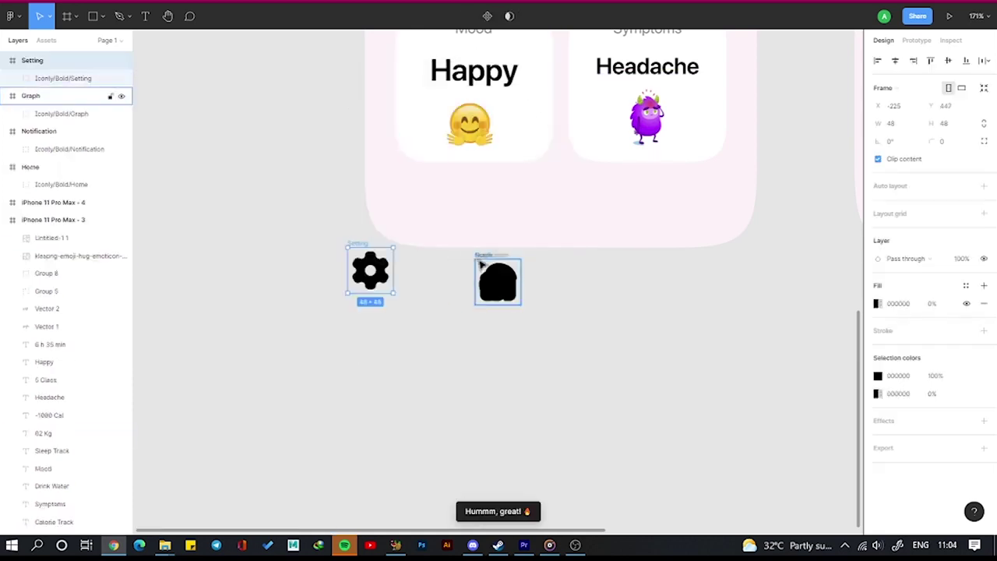
# Resize the four icons to 32 px and tint them pale pink.
pyautogui.moveTo(351, 204); pyautogui.dragTo(623, 343)
pyautogui.click(945, 124)
pyautogui.write('32')
pyautogui.press('Return')
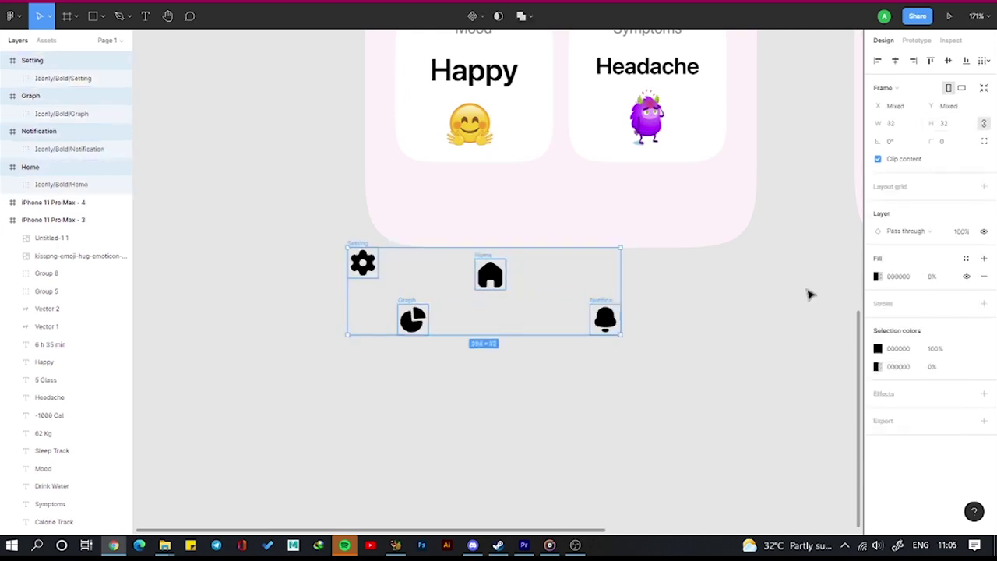
pyautogui.scroll(1, 623, 355)
pyautogui.press('Return')
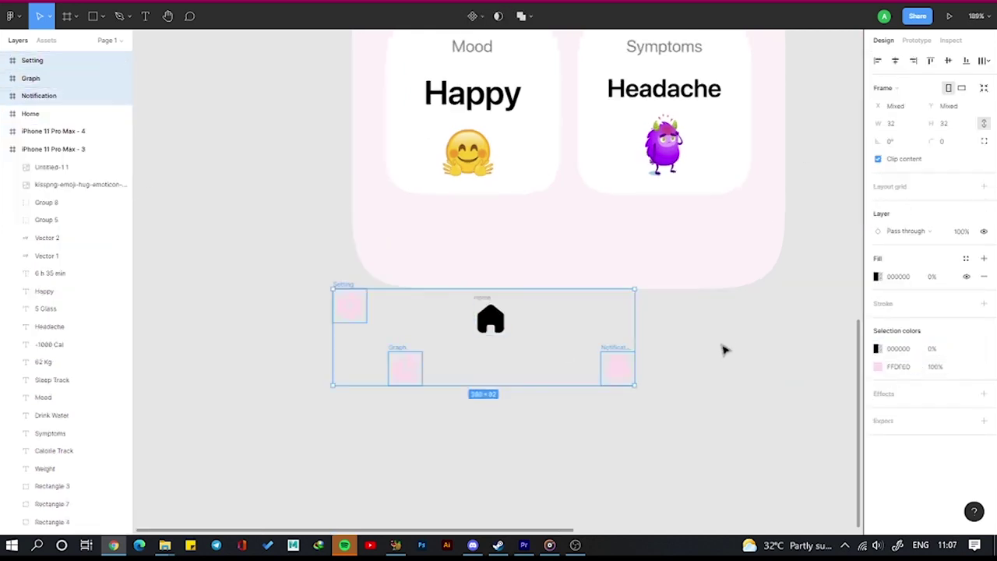
pyautogui.click(878, 367)
pyautogui.moveTo(850, 402); pyautogui.dragTo(855, 403)
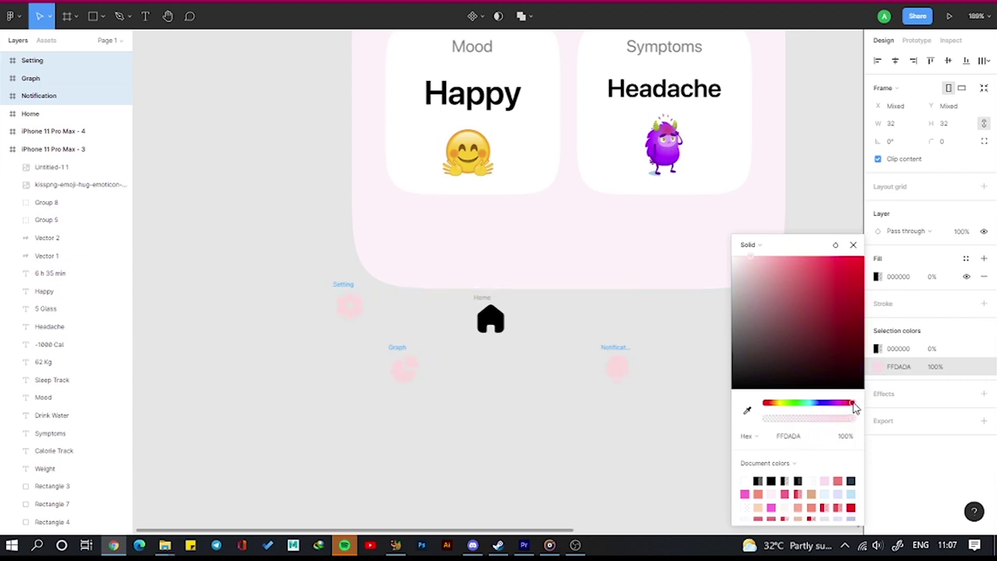
# Give the home icon a coral linear-gradient fill starting at fd8f75.
pyautogui.click(456, 296)
pyautogui.click(491, 317)
pyautogui.click(878, 303)
pyautogui.click(748, 244)
pyautogui.click(756, 261)
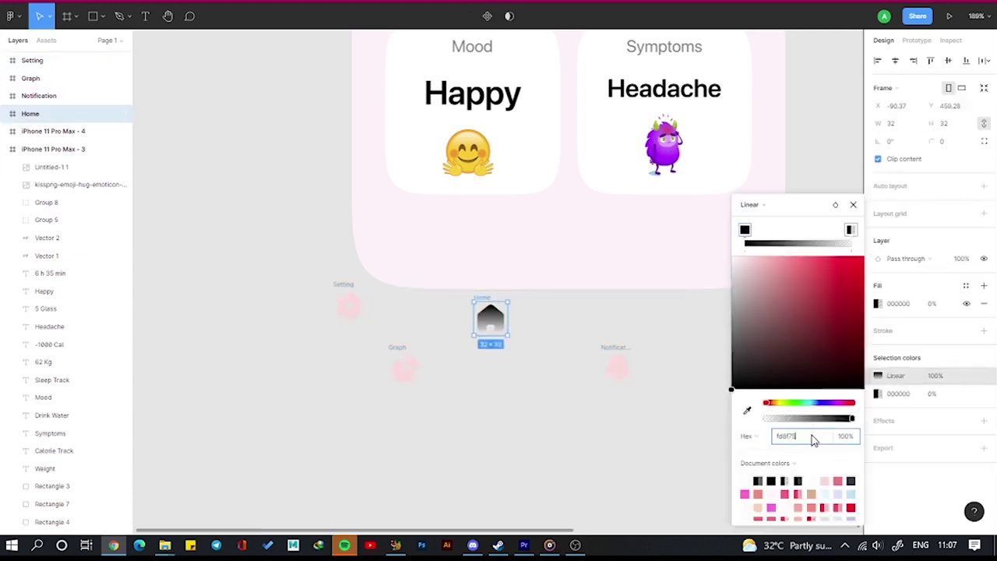
pyautogui.press('Return')
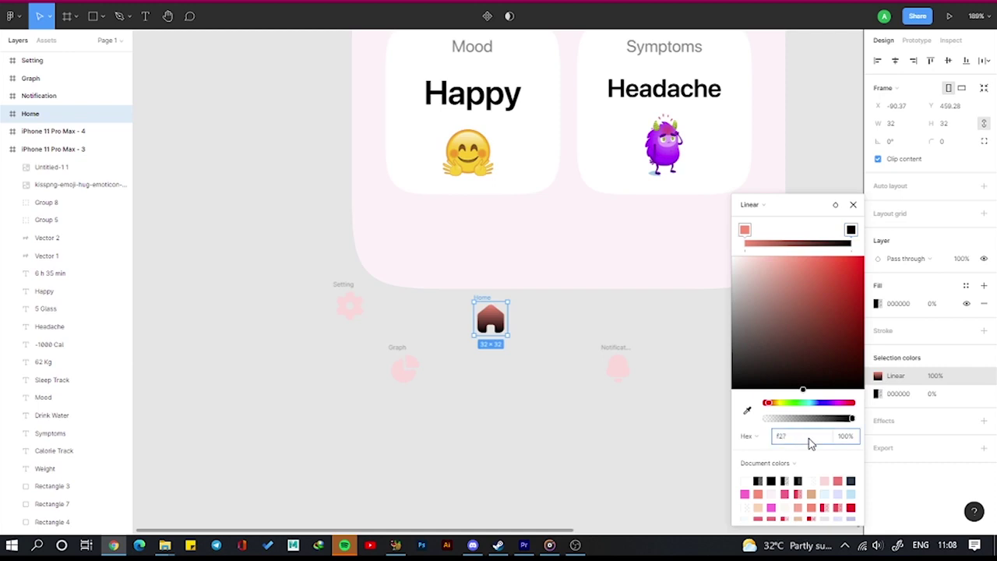
# Move home, graph, bell and gear icons to the bottom and space them evenly.
pyautogui.moveTo(490, 318); pyautogui.dragTo(402, 257)
pyautogui.moveTo(405, 367); pyautogui.dragTo(476, 260)
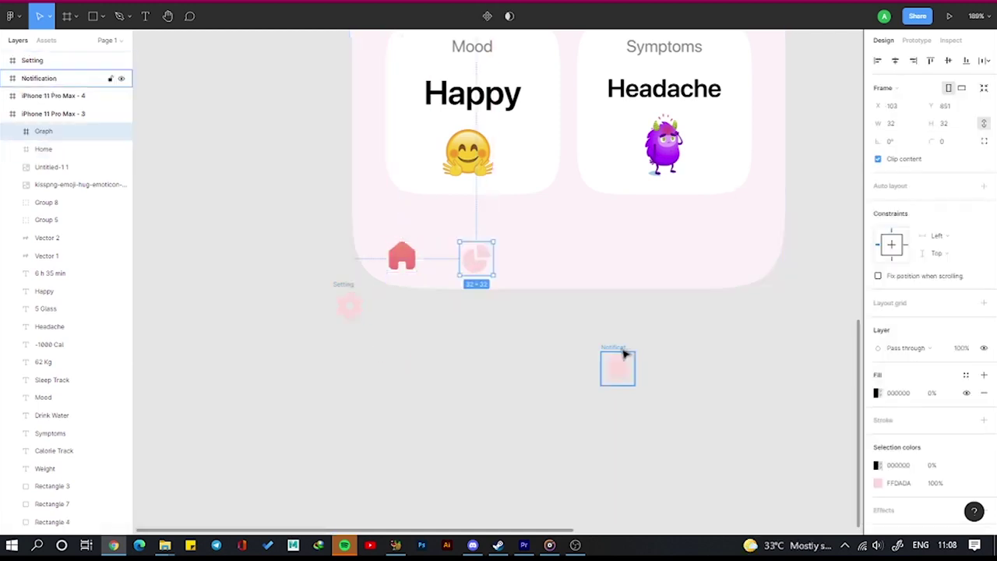
pyautogui.moveTo(617, 362); pyautogui.dragTo(564, 261)
pyautogui.moveTo(349, 306)
pyautogui.mouseDown()
pyautogui.moveTo(690, 262)
pyautogui.moveTo(740, 242)
pyautogui.mouseUp()
pyautogui.click(735, 260)
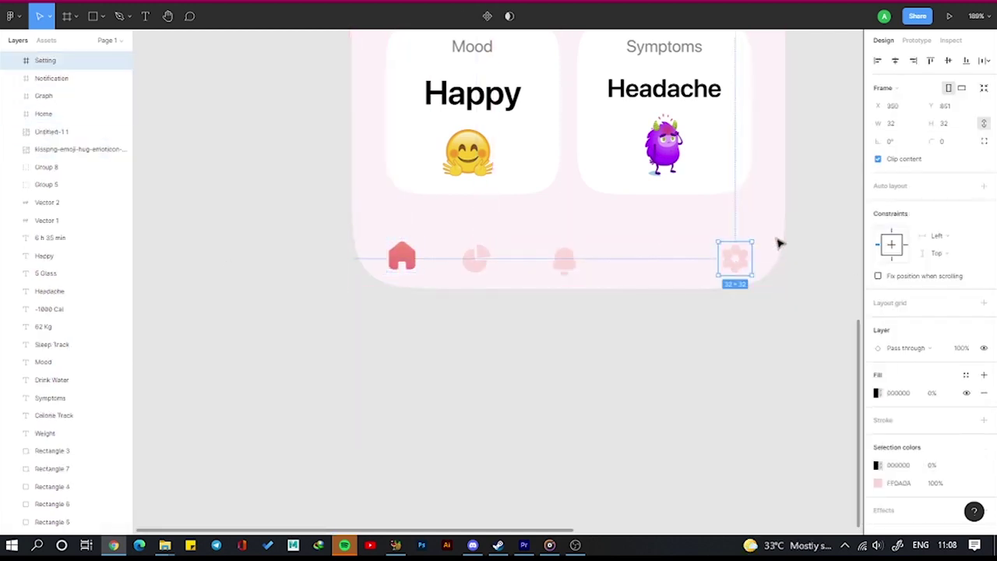
pyautogui.keyDown('shift'); pyautogui.click(563, 269); pyautogui.keyUp('shift')
pyautogui.keyDown('shift'); pyautogui.click(475, 260); pyautogui.keyUp('shift')
pyautogui.keyDown('shift'); pyautogui.click(402, 257); pyautogui.keyUp('shift')
pyautogui.click(983, 60)
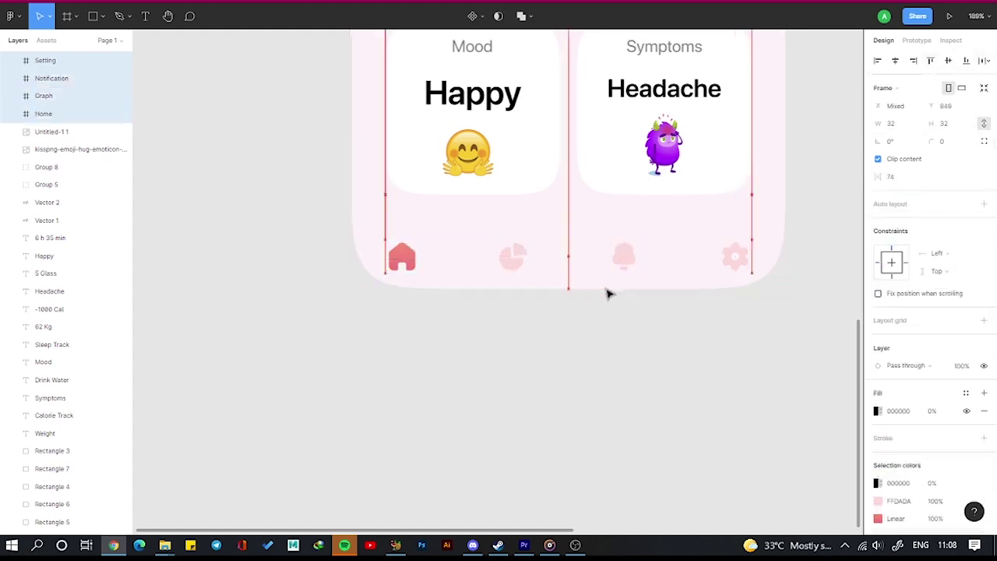
# Draw a white bar behind the icons and raise a central peak on its top edge.
pyautogui.press('r')
pyautogui.moveTo(352, 212); pyautogui.dragTo(782, 289)
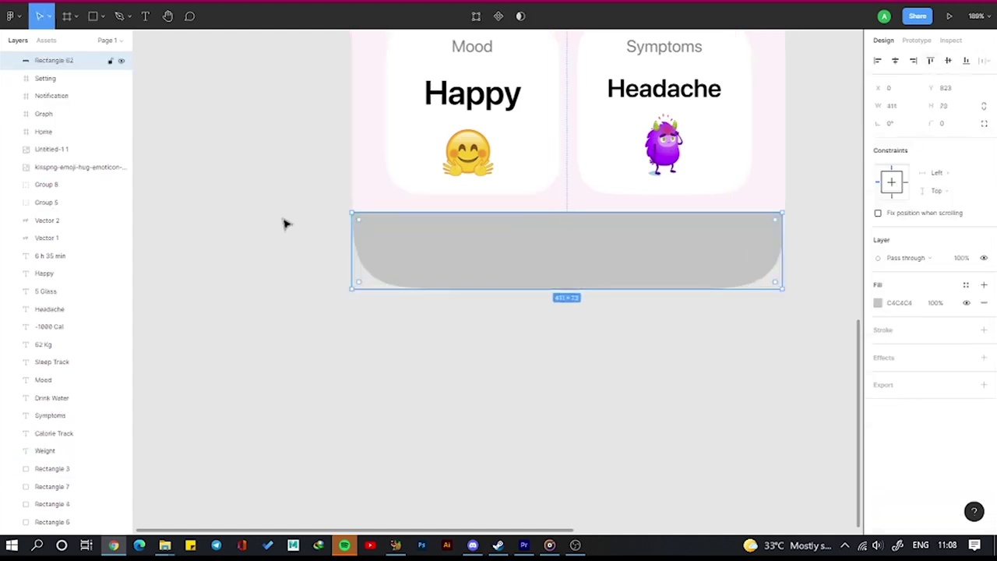
pyautogui.moveTo(33, 143); pyautogui.dragTo(35, 141)
pyautogui.click(878, 302)
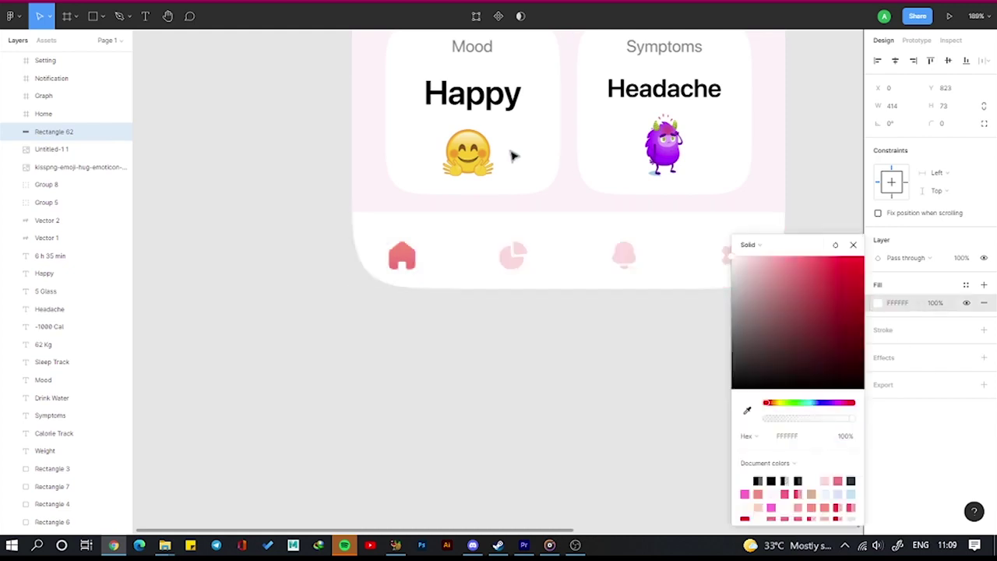
pyautogui.doubleClick(572, 233)
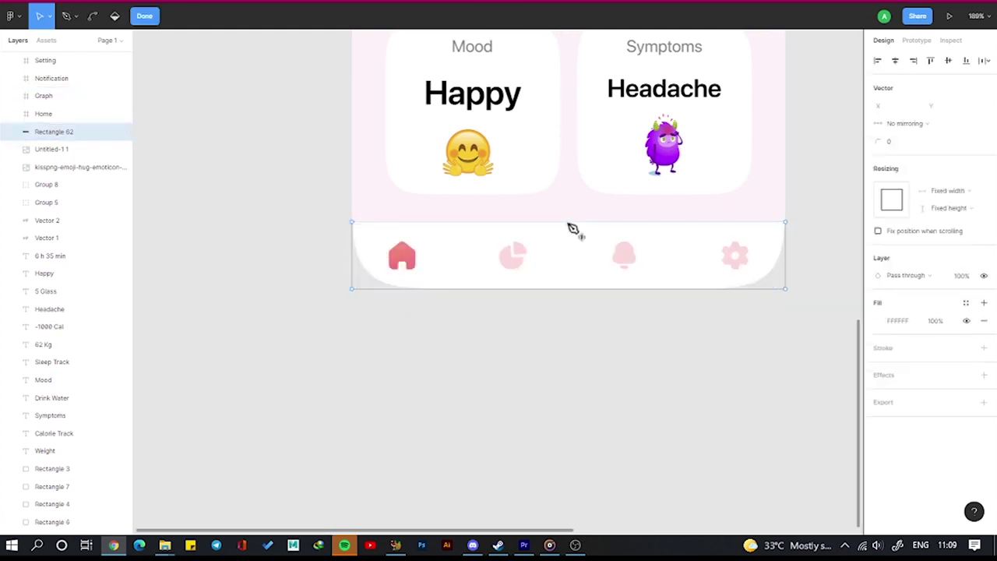
pyautogui.moveTo(570, 223); pyautogui.dragTo(569, 208)
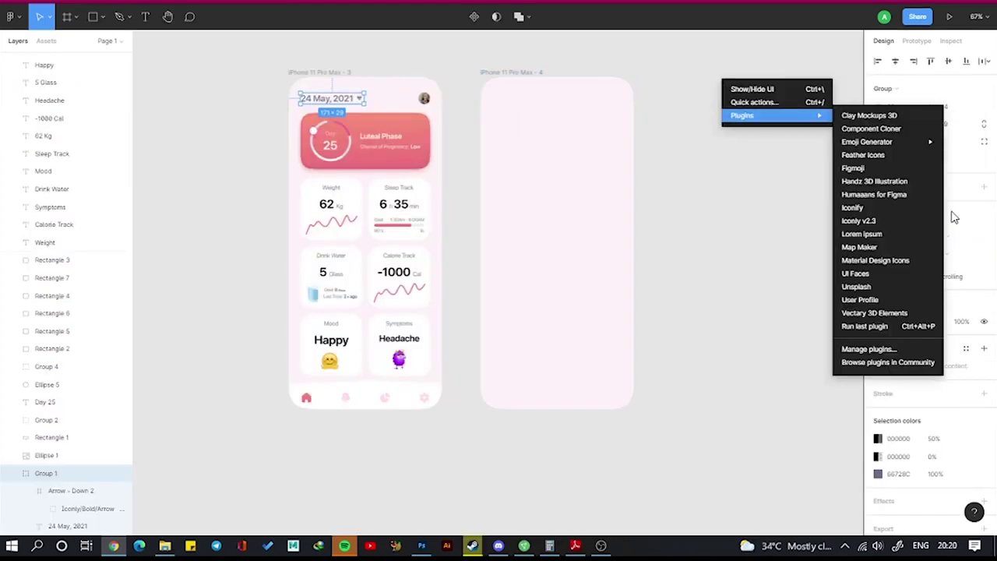
# Insert a left-arrow back icon into the second phone frame's header.
pyautogui.click(890, 208)
pyautogui.click(444, 328)
pyautogui.click(518, 197)
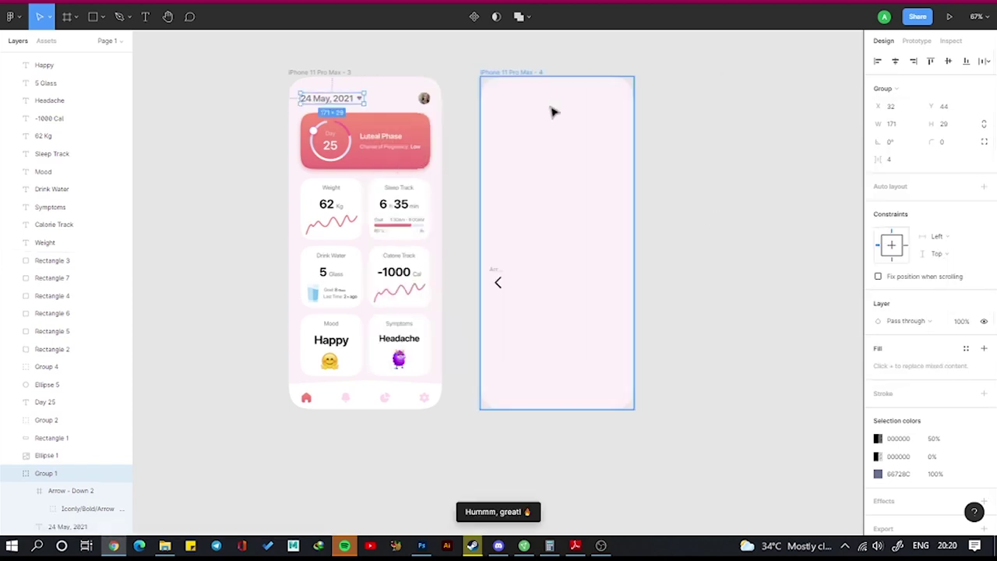
pyautogui.moveTo(69, 60); pyautogui.dragTo(63, 97)
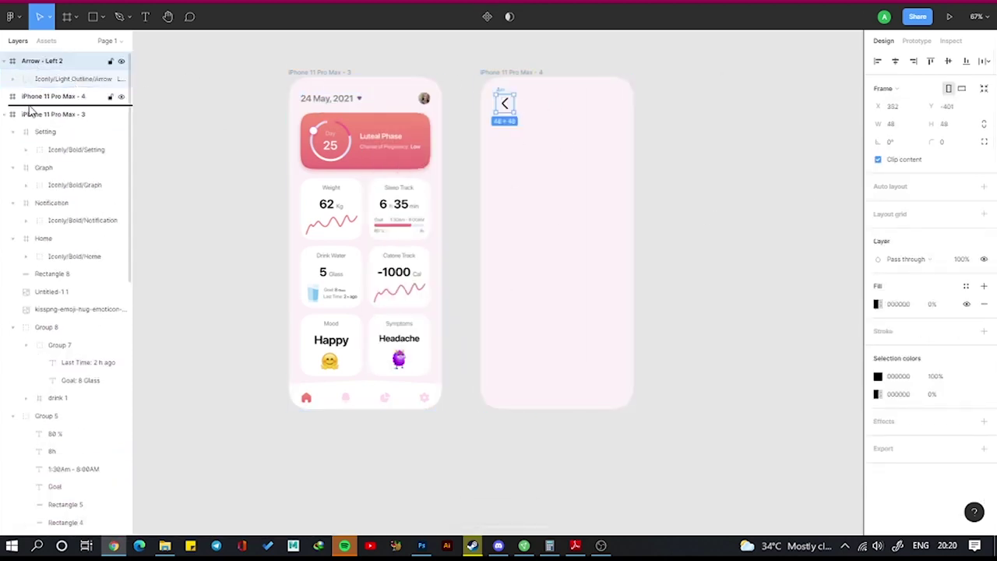
pyautogui.hotkey('ctrl', 'z')
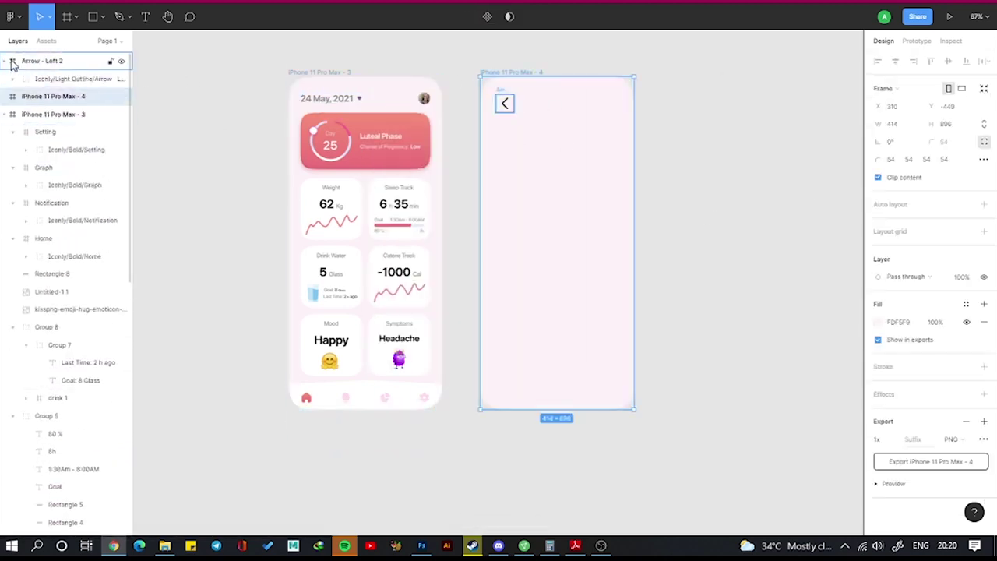
pyautogui.hotkey('shift', '2')
pyautogui.press('Escape')
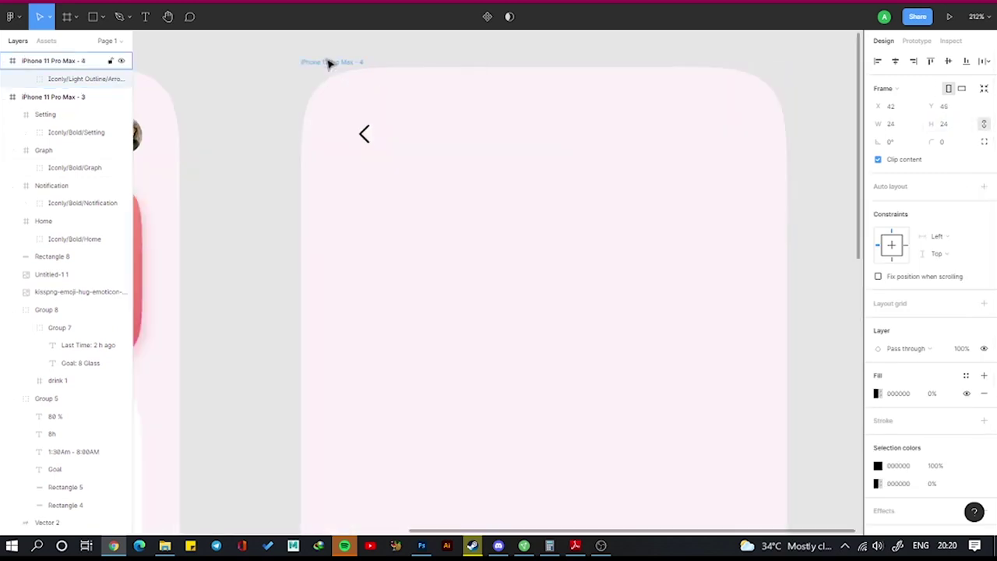
pyautogui.hotkey('shift', '1')
# Import a three-dot menu icon via Iconify and place it at the header's right.
pyautogui.click(767, 256)
pyautogui.hotkey('shift', '2')
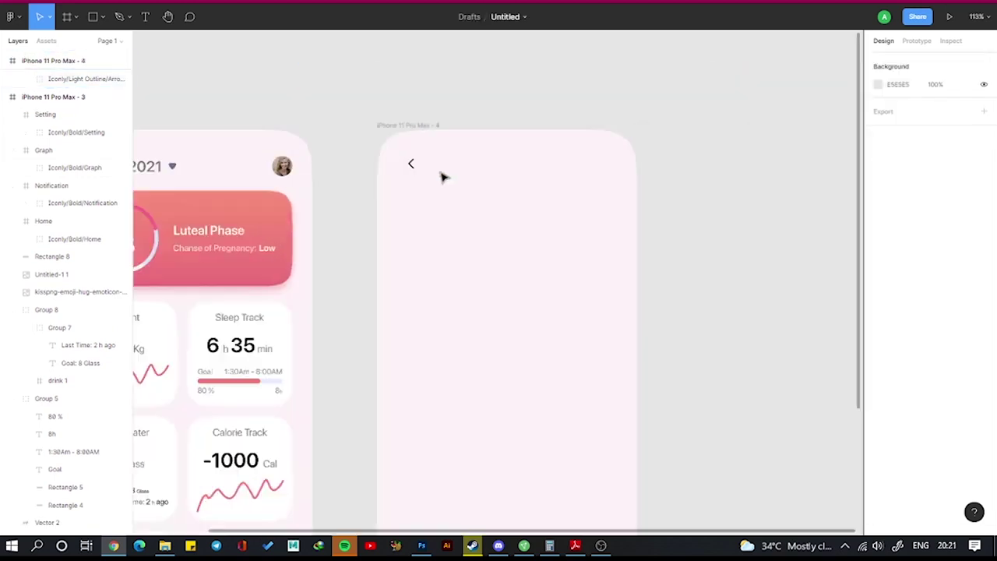
pyautogui.write('menu')
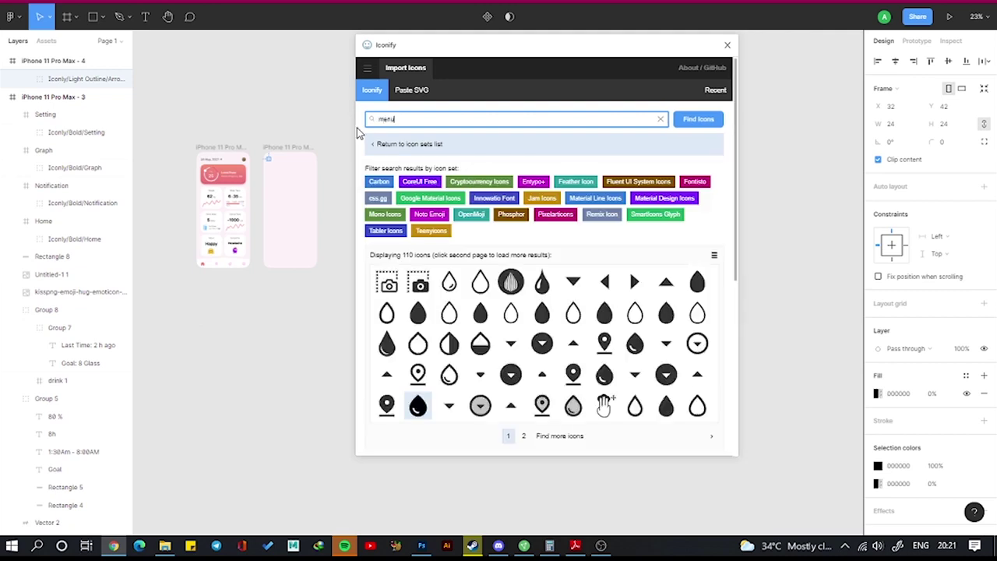
pyautogui.click(604, 96)
pyautogui.hotkey('shift', '2')
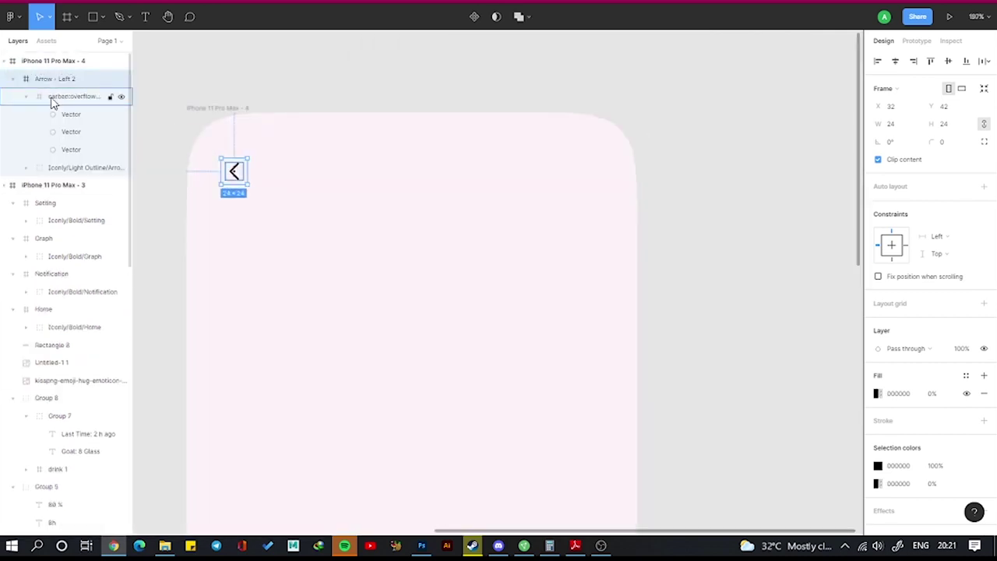
pyautogui.click(51, 102)
pyautogui.moveTo(237, 171); pyautogui.dragTo(288, 171)
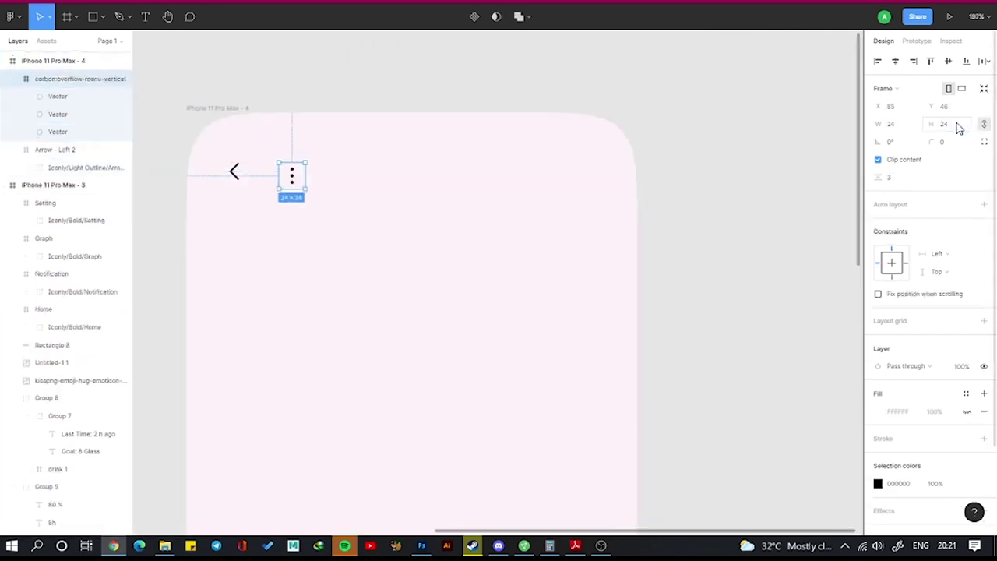
pyautogui.moveTo(602, 176); pyautogui.dragTo(636, 174)
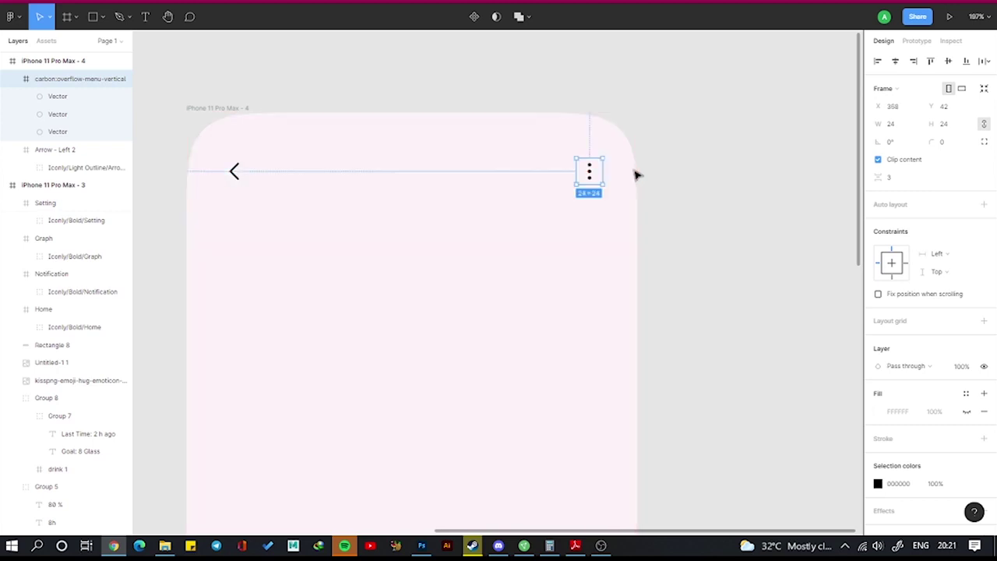
# Add a May 2021 title with auto width, Medium weight, size 16.
pyautogui.press('t')
pyautogui.moveTo(324, 284); pyautogui.dragTo(466, 361)
pyautogui.write('May 2021')
pyautogui.click(930, 357)
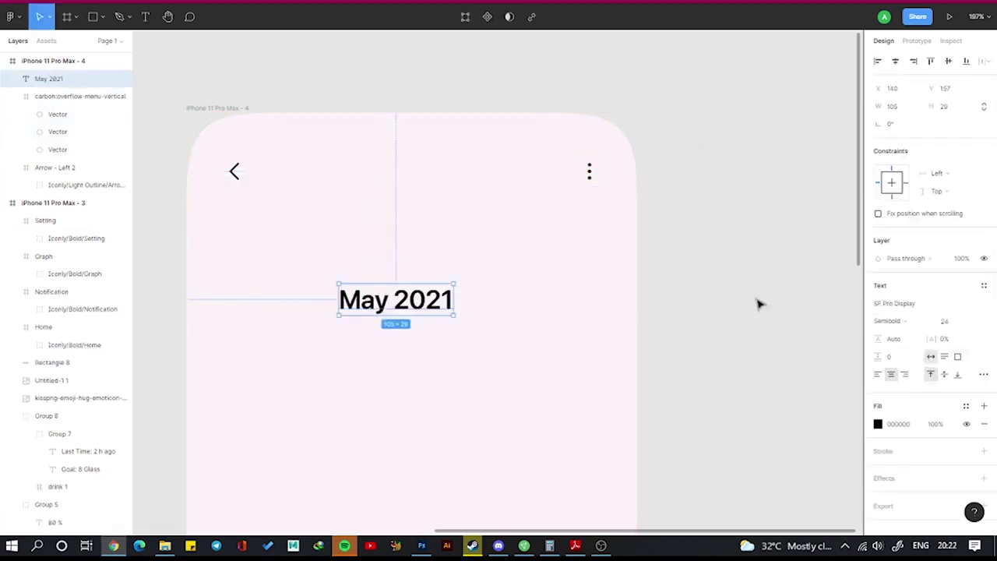
pyautogui.click(946, 429)
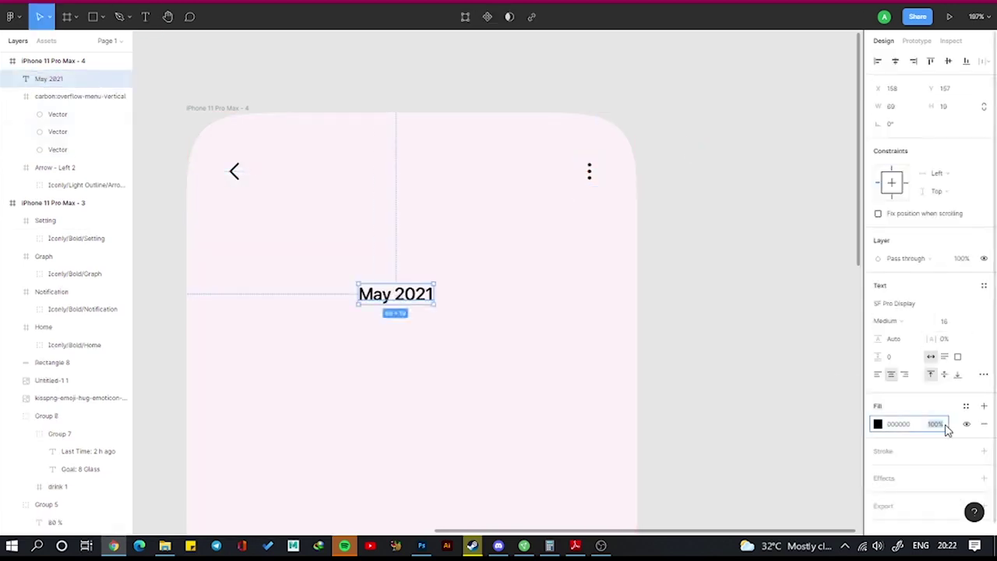
pyautogui.write('70')
# Move May 2021 into the header and align it with the back arrow and menu icon.
pyautogui.moveTo(390, 299); pyautogui.dragTo(407, 179)
pyautogui.keyDown('shift'); pyautogui.click(234, 172); pyautogui.keyUp('shift')
pyautogui.keyDown('shift'); pyautogui.click(589, 171); pyautogui.keyUp('shift')
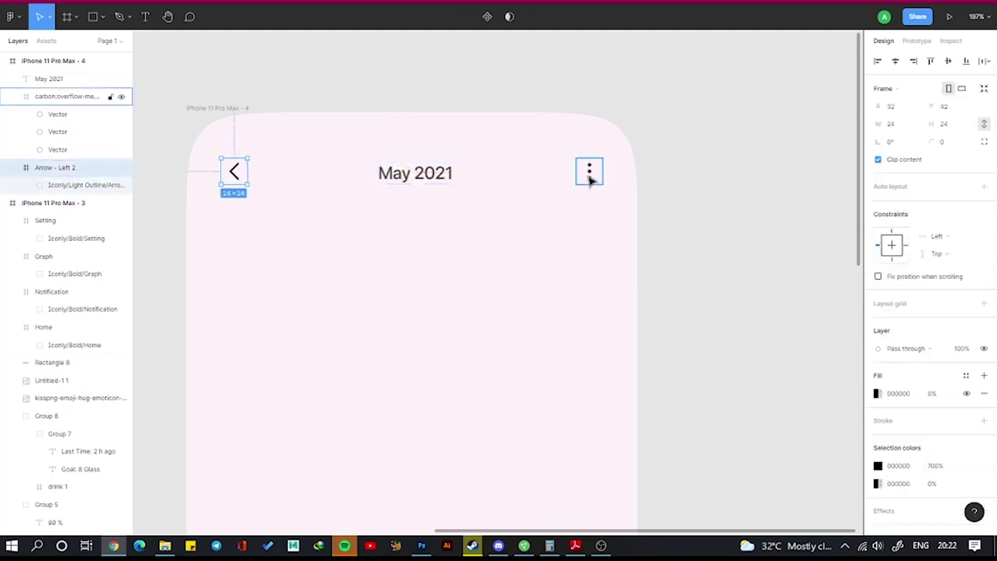
pyautogui.click(946, 61)
pyautogui.hotkey('shift', '1')
# Add a weekday letter 'T' and a medium-weight, 100% opaque date number '12'.
pyautogui.press('t')
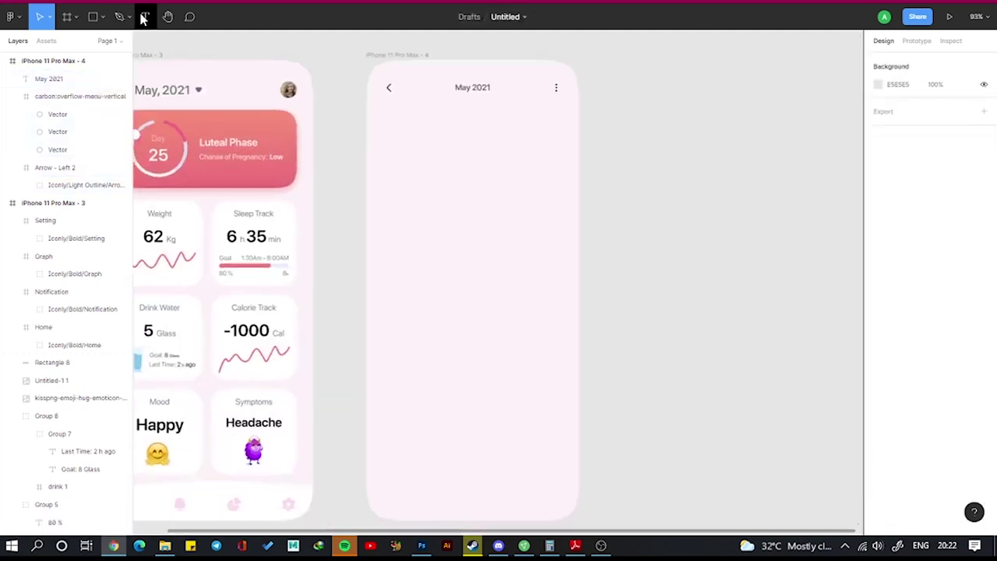
pyautogui.click(422, 144)
pyautogui.write('T')
pyautogui.click(930, 356)
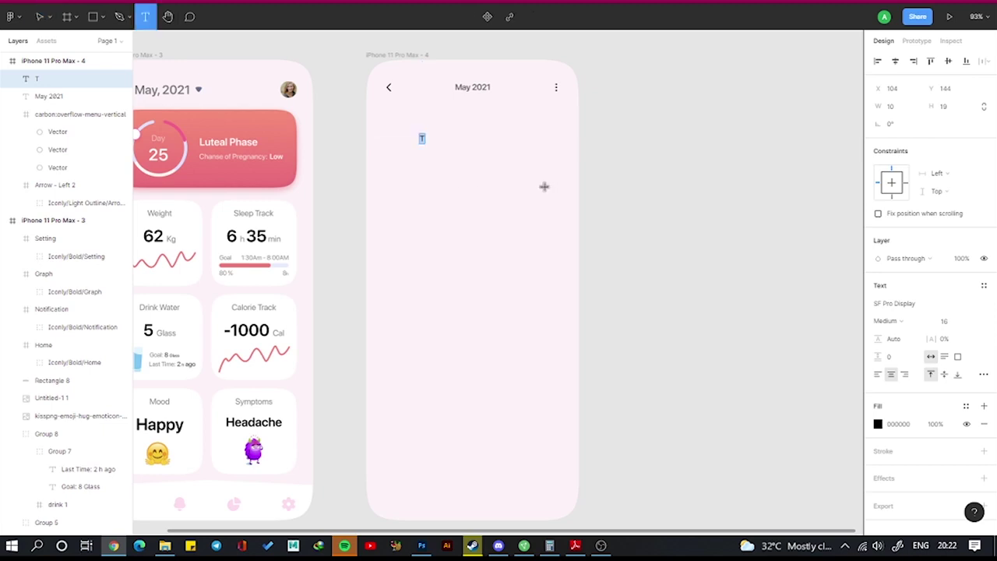
pyautogui.press('Escape')
pyautogui.hotkey('shift', '2')
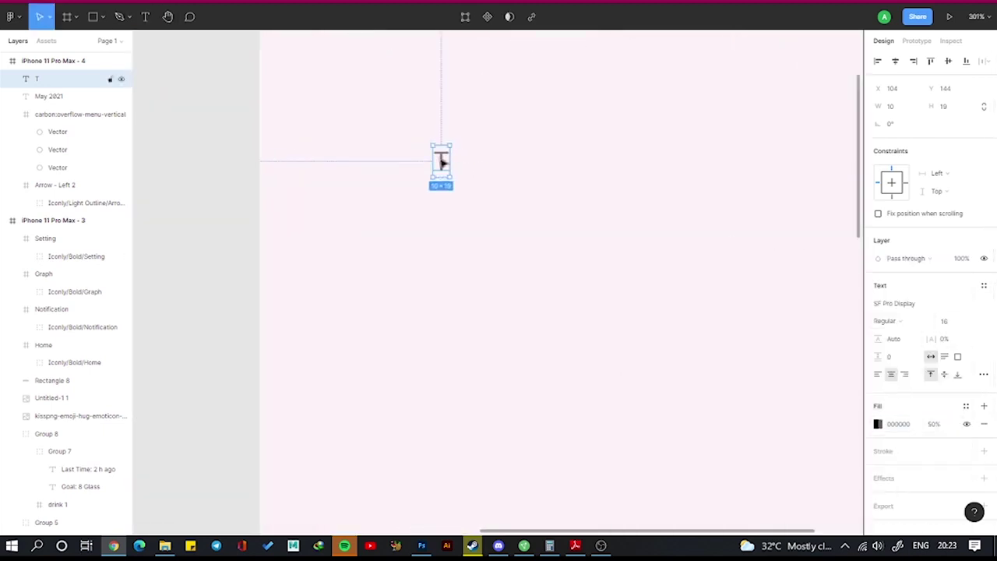
pyautogui.hotkey('ctrl', 'd')
pyautogui.click(946, 321)
pyautogui.hotkey('ctrl', 'alt', '.')
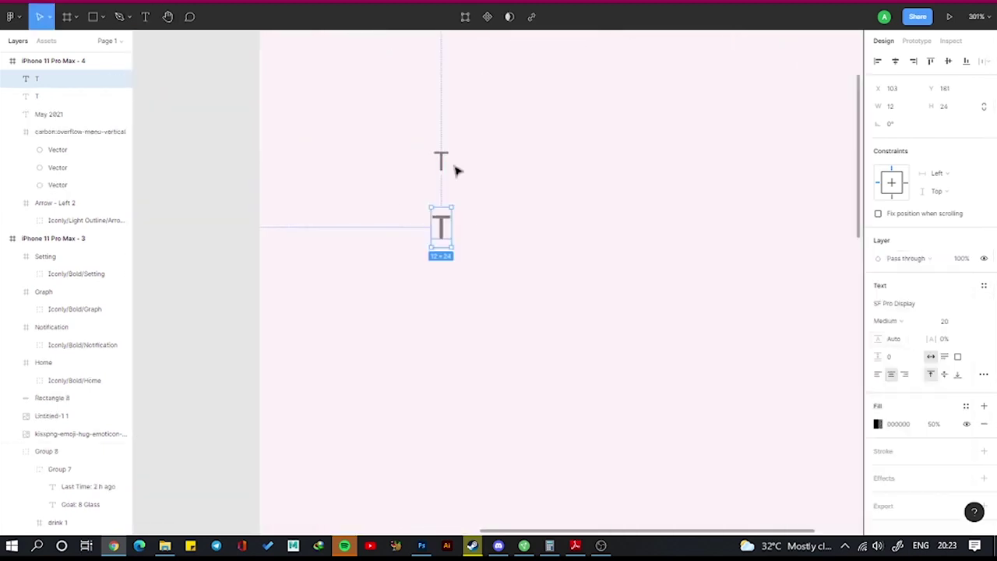
pyautogui.write('100')
pyautogui.press('Return')
pyautogui.write('12')
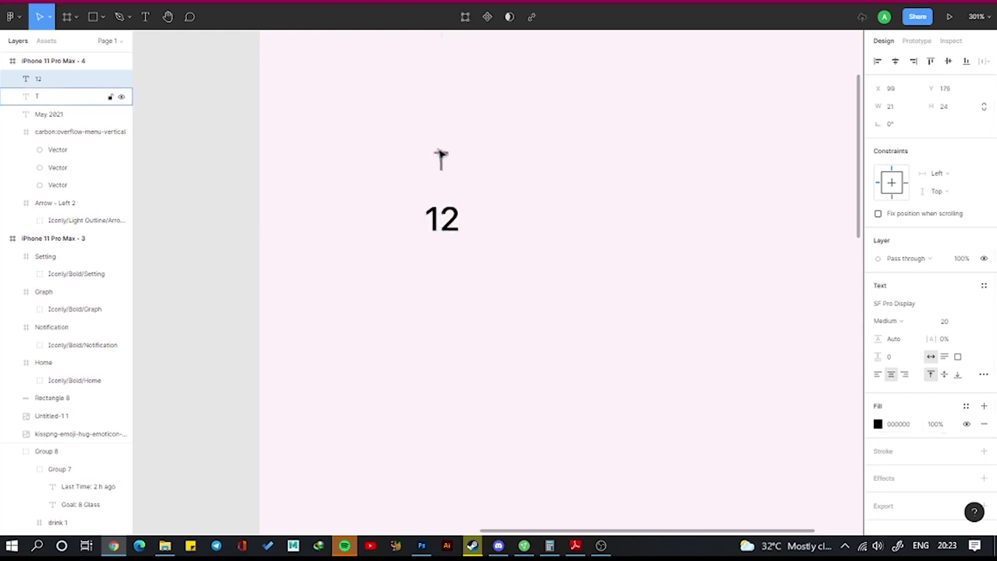
# Group the letter and number over a 53×75 rectangle with corner radius 12.
pyautogui.keyDown('shift'); pyautogui.click(441, 160); pyautogui.keyUp('shift')
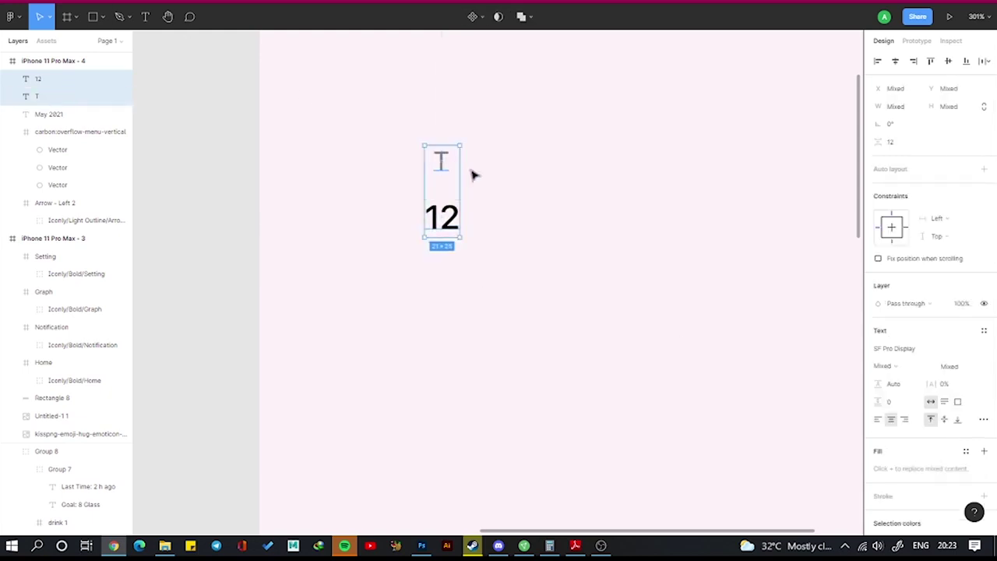
pyautogui.hotkey('ctrl', 'g')
pyautogui.press('r')
pyautogui.moveTo(414, 122); pyautogui.dragTo(483, 247)
pyautogui.moveTo(55, 84); pyautogui.dragTo(55, 101)
pyautogui.moveTo(471, 123); pyautogui.dragTo(507, 147)
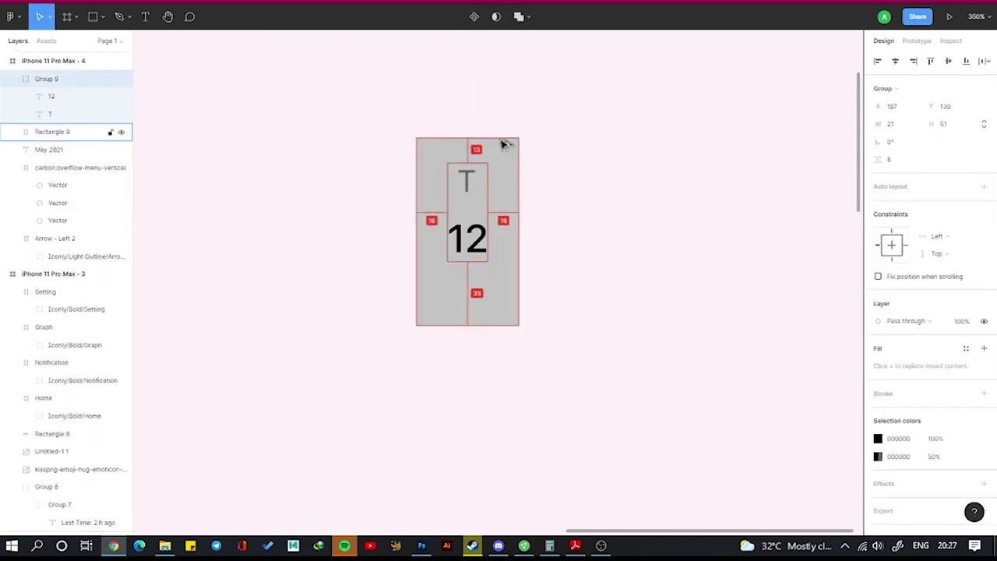
pyautogui.moveTo(465, 327); pyautogui.dragTo(470, 281)
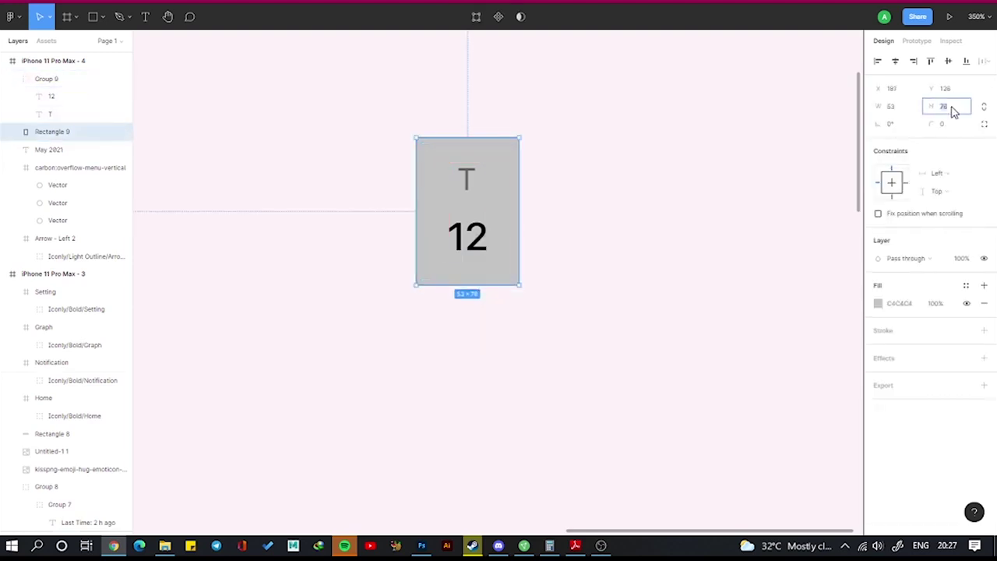
pyautogui.write('75')
pyautogui.moveTo(427, 149); pyautogui.dragTo(440, 160)
pyautogui.click(984, 124)
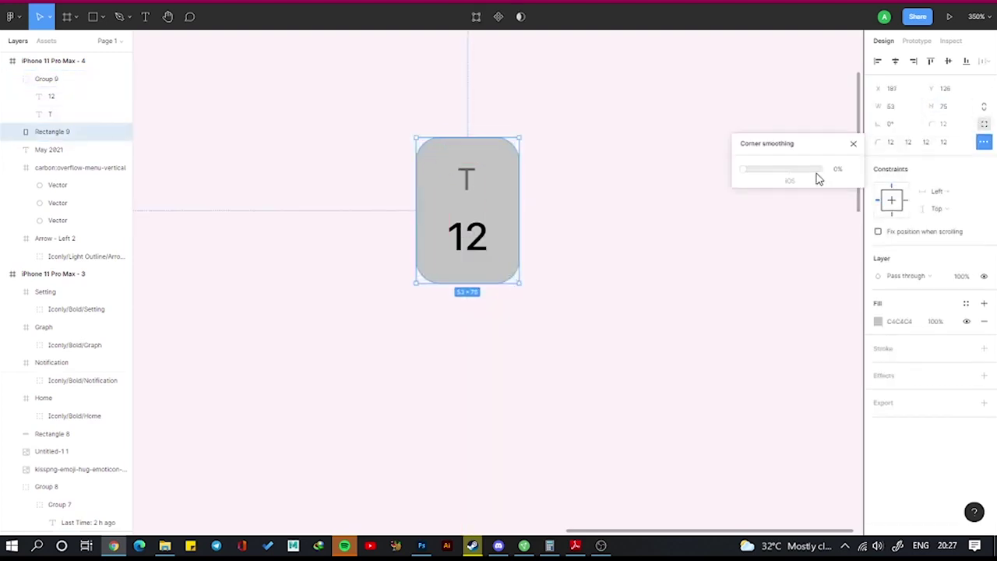
pyautogui.keyDown('shift'); pyautogui.click(517, 158); pyautogui.keyUp('shift')
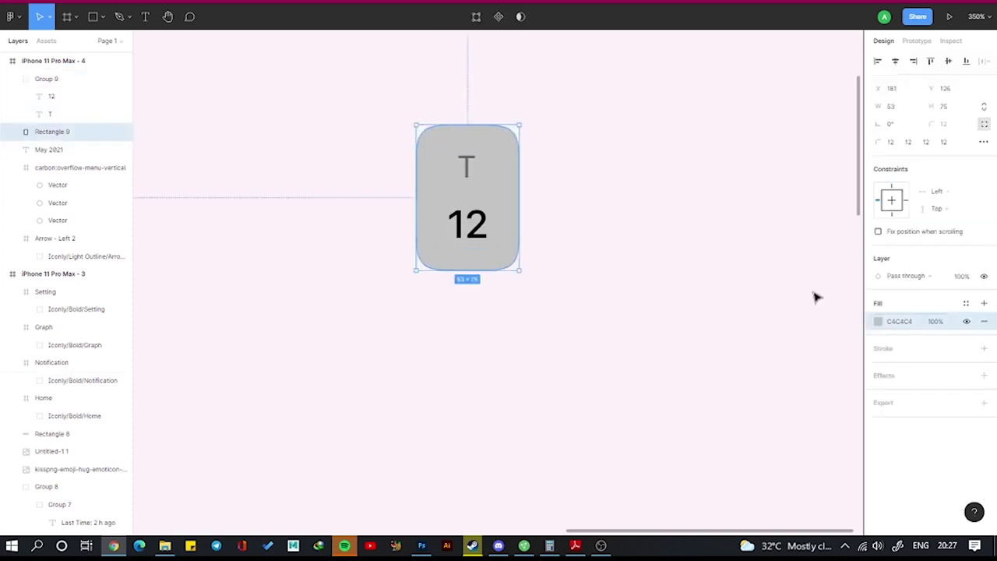
# Duplicate the date card into a horizontal row of cards below May 2021.
pyautogui.moveTo(514, 168)
pyautogui.mouseDown()
pyautogui.moveTo(643, 167)
pyautogui.moveTo(839, 214)
pyautogui.mouseUp()
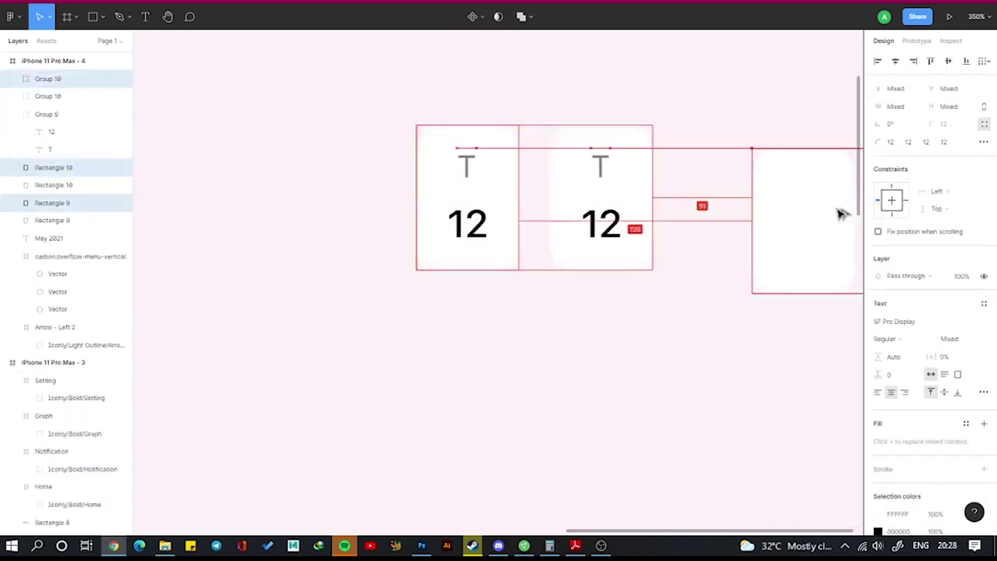
pyautogui.press('Escape')
pyautogui.scroll(-2, 507, 160)
pyautogui.click(569, 162)
pyautogui.moveTo(569, 162); pyautogui.dragTo(712, 179)
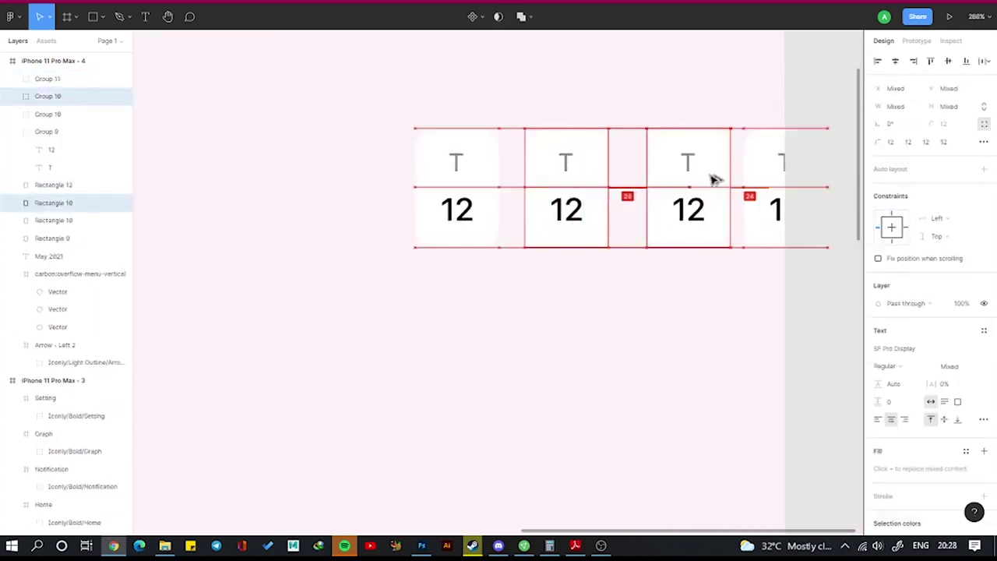
pyautogui.keyDown('shift'); pyautogui.click(579, 145); pyautogui.keyUp('shift')
pyautogui.keyDown('shift'); pyautogui.click(787, 160); pyautogui.keyUp('shift')
pyautogui.scroll(-2, 619, 160)
pyautogui.moveTo(620, 160); pyautogui.dragTo(234, 156)
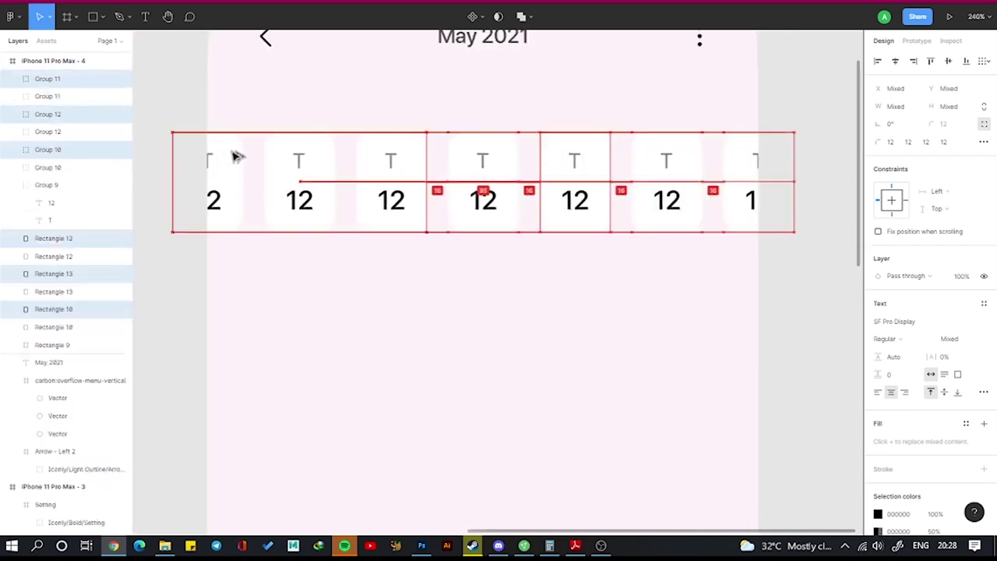
pyautogui.click(489, 148)
# Relabel the second to fourth cards as 13, M 14 and 15.
pyautogui.doubleClick(211, 161)
pyautogui.write('S')
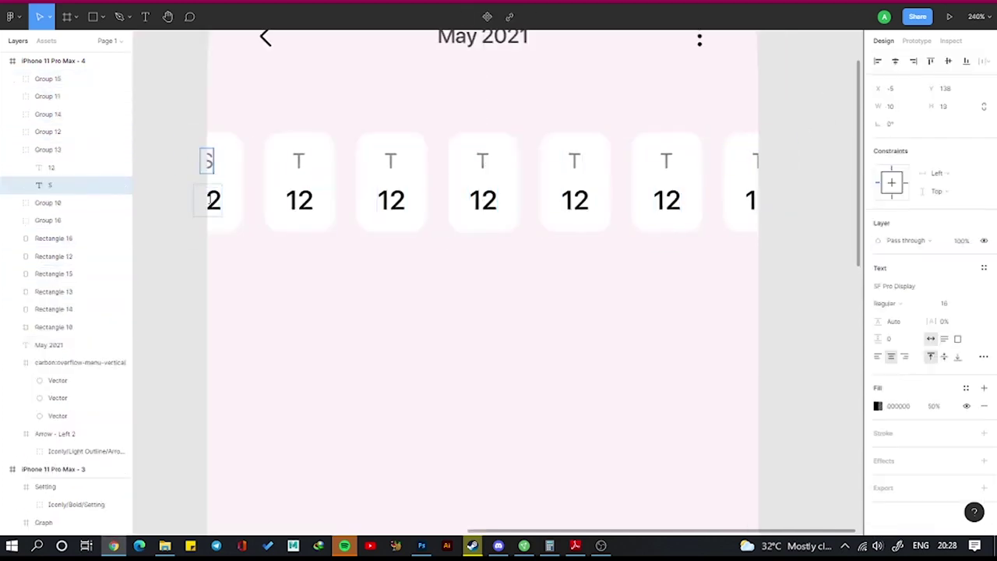
pyautogui.click(302, 161)
pyautogui.write('S')
pyautogui.doubleClick(304, 200)
pyautogui.write('13')
pyautogui.doubleClick(391, 160)
pyautogui.write('M')
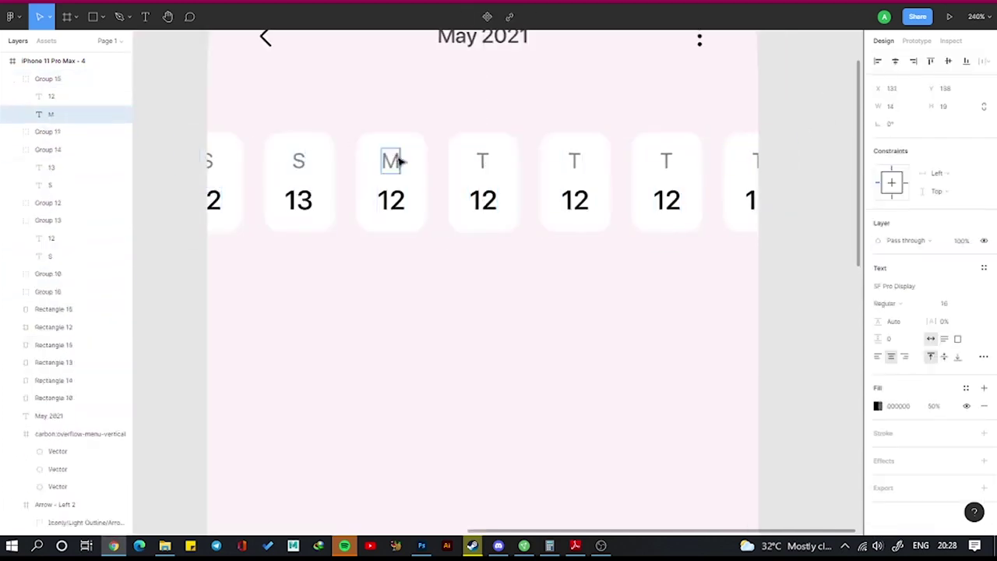
pyautogui.doubleClick(394, 201)
pyautogui.write('1')
pyautogui.doubleClick(484, 202)
pyautogui.write('1')
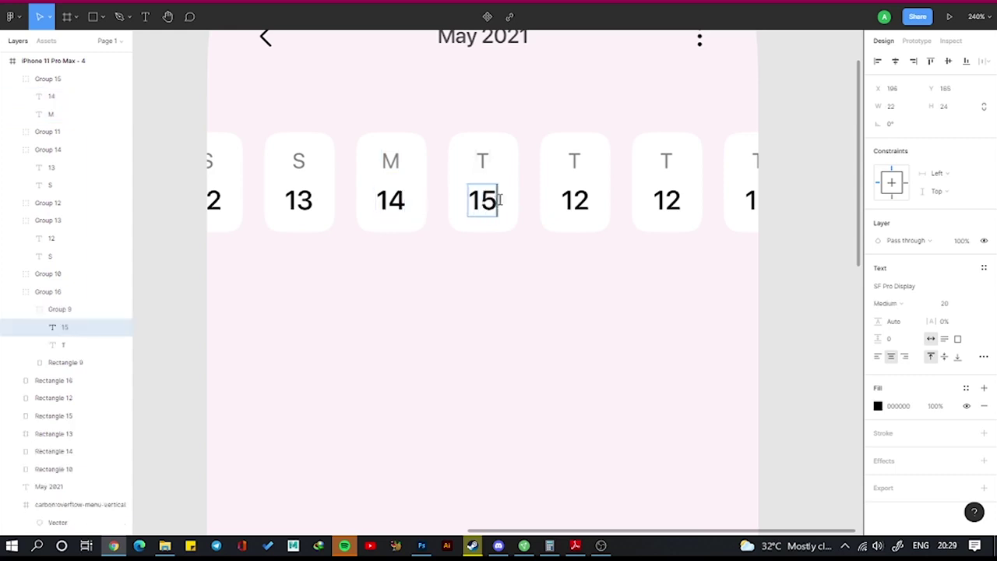
# Relabel the remaining cards as W 16, 17 and F 19.
pyautogui.doubleClick(575, 160)
pyautogui.write('W')
pyautogui.doubleClick(575, 201)
pyautogui.write('1')
pyautogui.doubleClick(667, 201)
pyautogui.write('17')
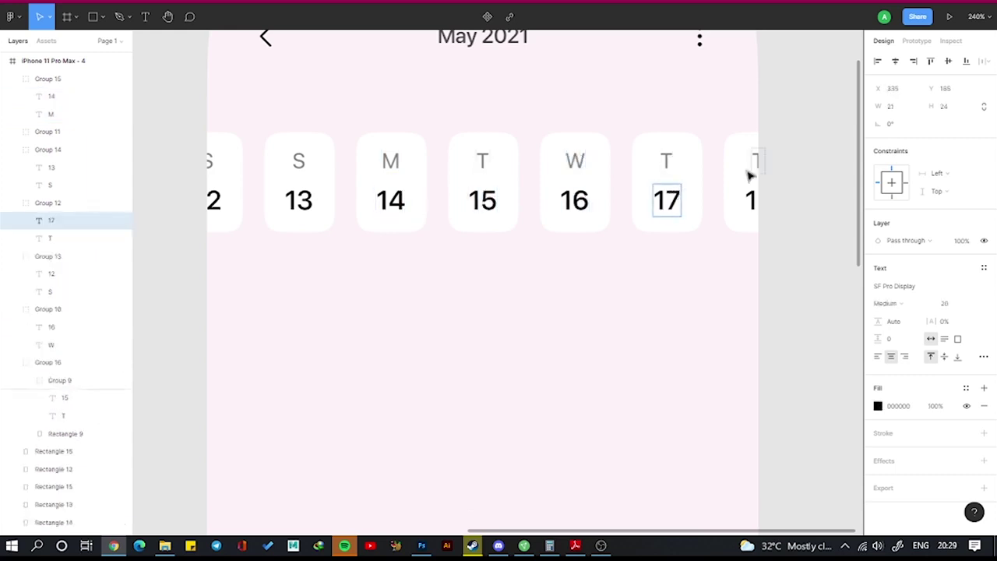
pyautogui.doubleClick(755, 161)
pyautogui.write('F')
pyautogui.doubleClick(752, 200)
pyautogui.write('19')
pyautogui.doubleClick(512, 148)
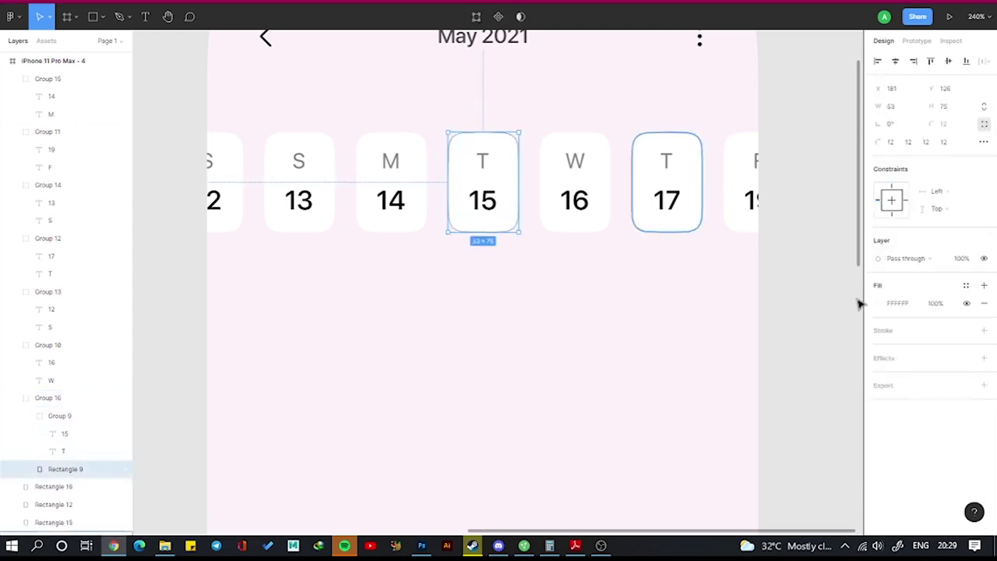
pyautogui.click(878, 303)
# Fill the 15 card with a linear gradient from F17376 to FE9075.
pyautogui.click(750, 245)
pyautogui.click(750, 263)
pyautogui.write('f173')
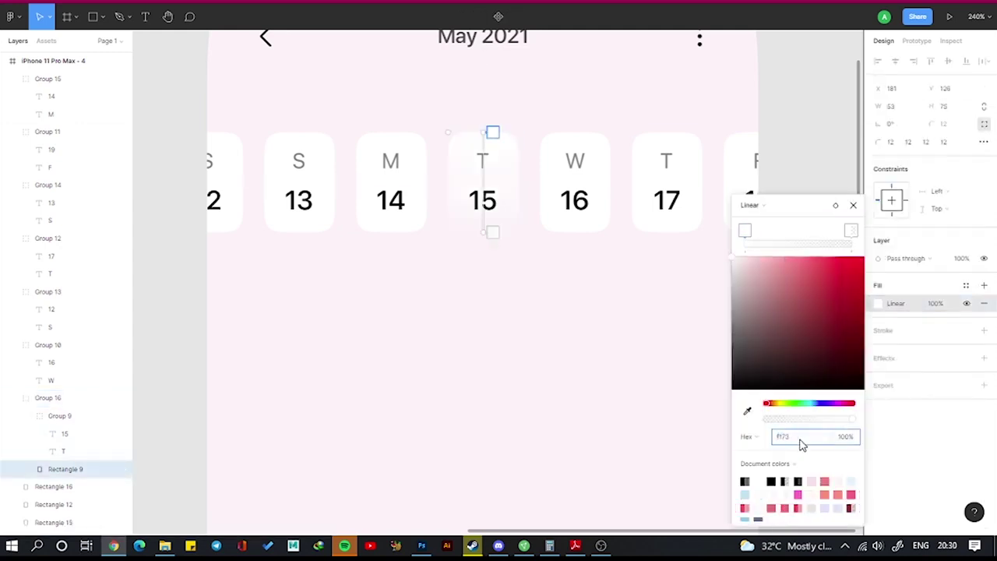
pyautogui.write('76')
pyautogui.press('Return')
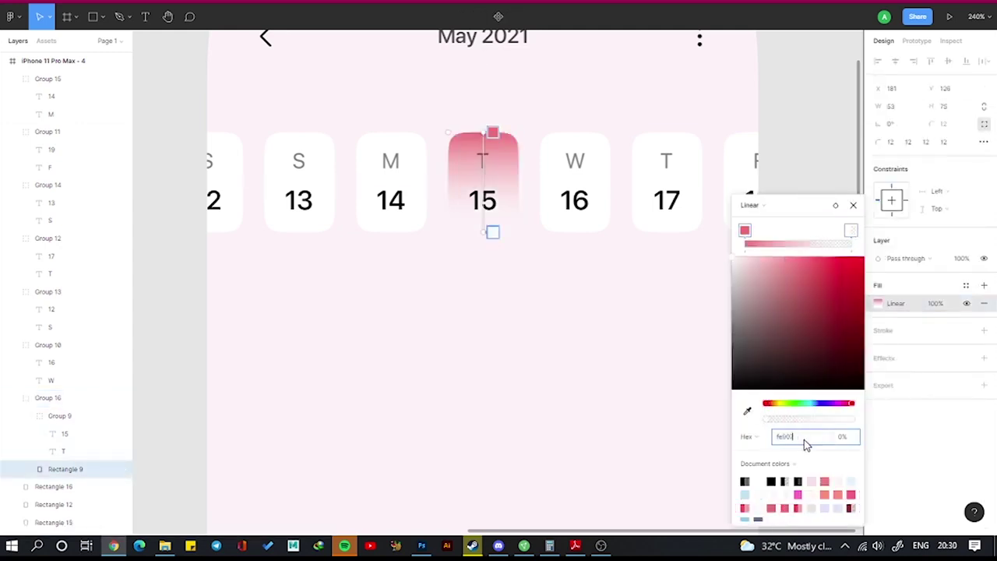
pyautogui.write('75')
pyautogui.press('Return')
pyautogui.moveTo(808, 419); pyautogui.dragTo(853, 418)
pyautogui.moveTo(465, 229); pyautogui.dragTo(462, 133)
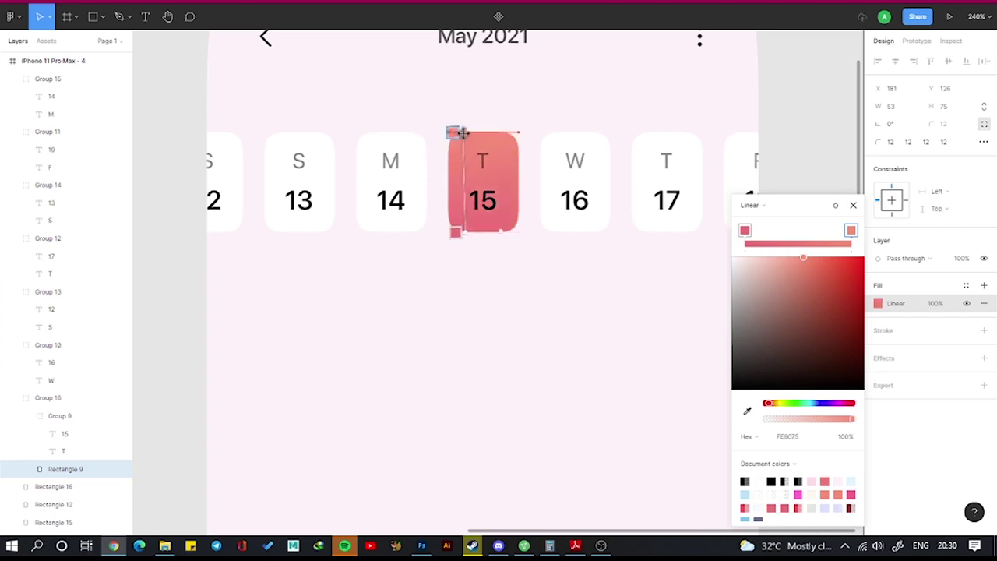
pyautogui.click(488, 162)
# Make the card's text white and add a red F74040 drop shadow with value 10.
pyautogui.click(879, 438)
pyautogui.click(939, 440)
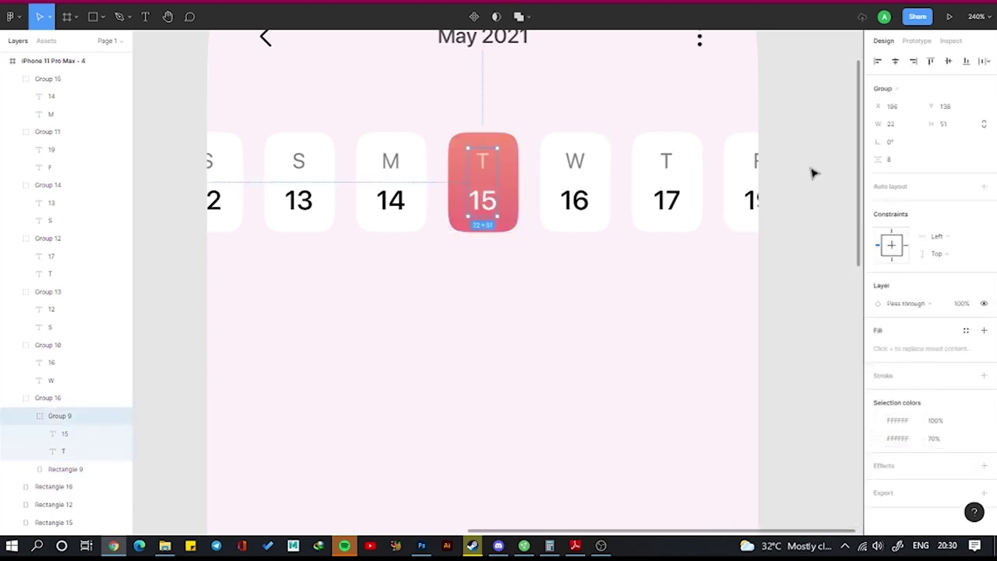
pyautogui.press('Escape')
pyautogui.click(984, 466)
pyautogui.click(879, 485)
pyautogui.click(767, 495)
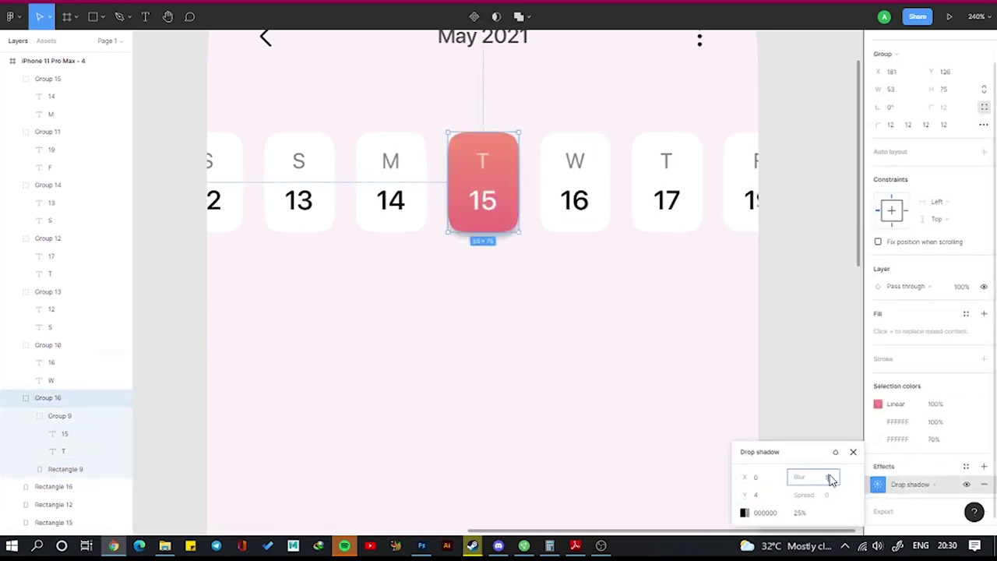
pyautogui.write('10')
pyautogui.click(744, 513)
pyautogui.click(697, 262)
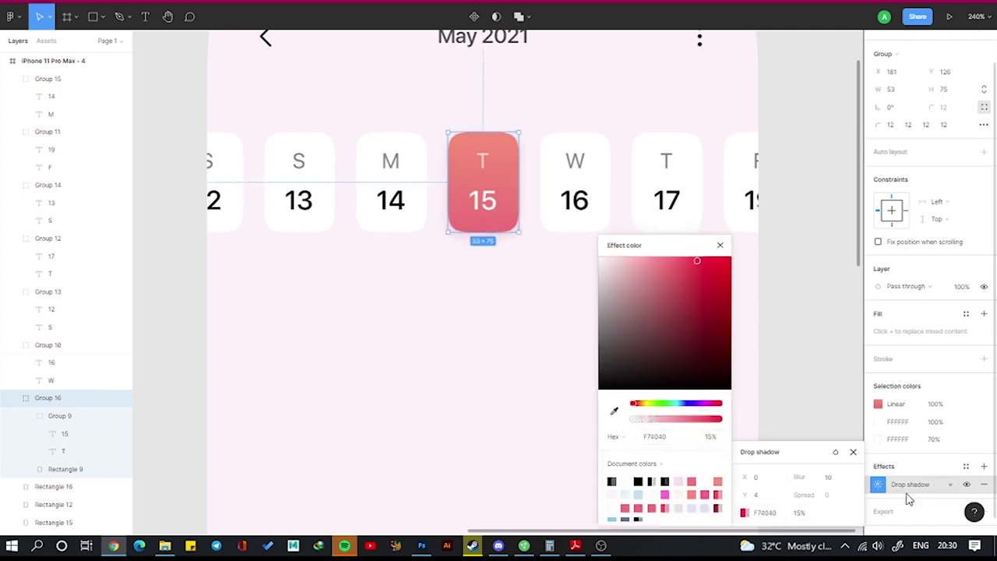
# Add an inner shadow with offset -26, value 15 and colour 763939.
pyautogui.click(984, 466)
pyautogui.click(911, 485)
pyautogui.click(912, 472)
pyautogui.click(879, 484)
pyautogui.click(763, 495)
pyautogui.write('-2')
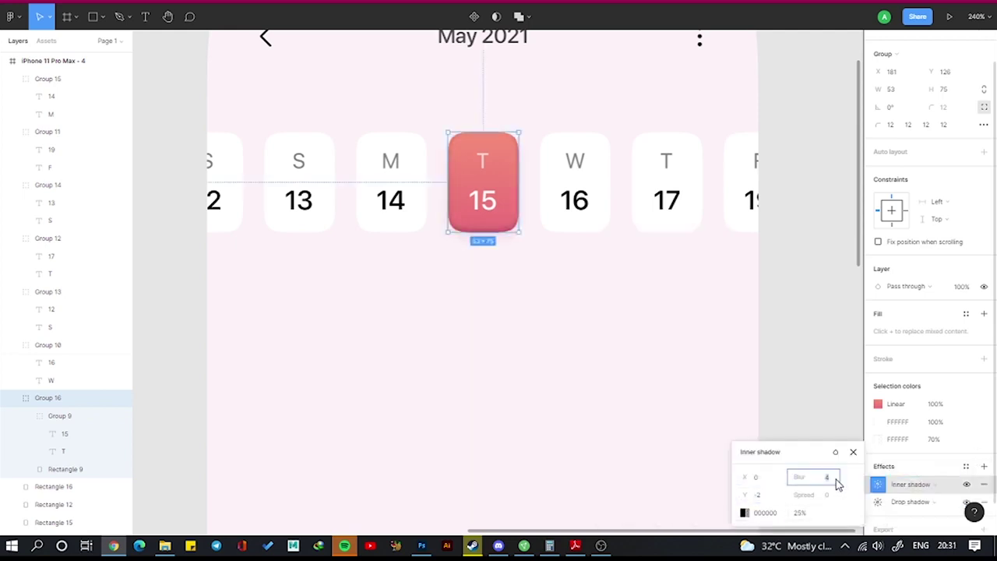
pyautogui.write('6')
pyautogui.click(803, 512)
pyautogui.write('15')
pyautogui.click(744, 512)
pyautogui.click(684, 293)
pyautogui.press('Escape')
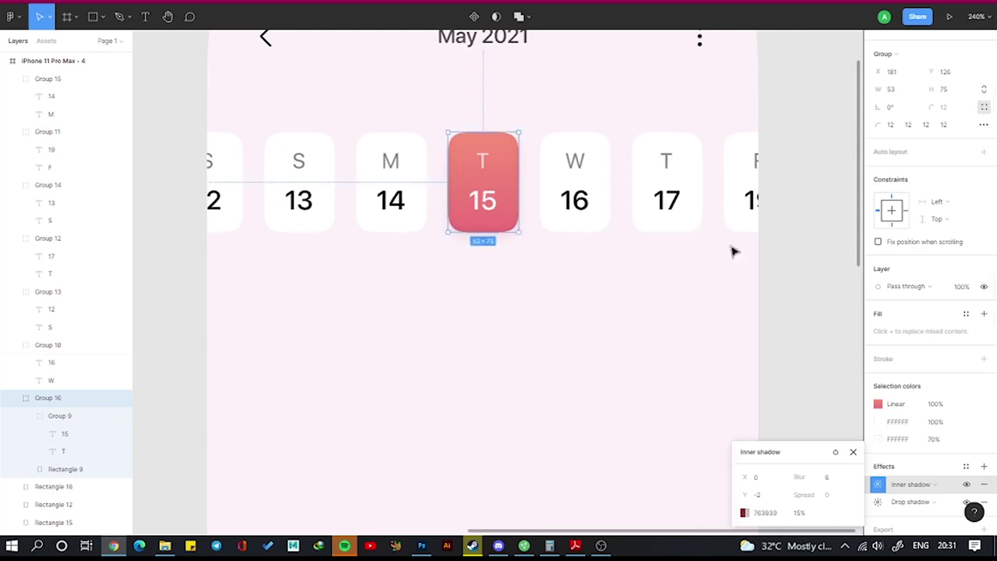
# Group all the date cards and paste the progress ring into the second screen.
pyautogui.moveTo(744, 193); pyautogui.dragTo(363, 294)
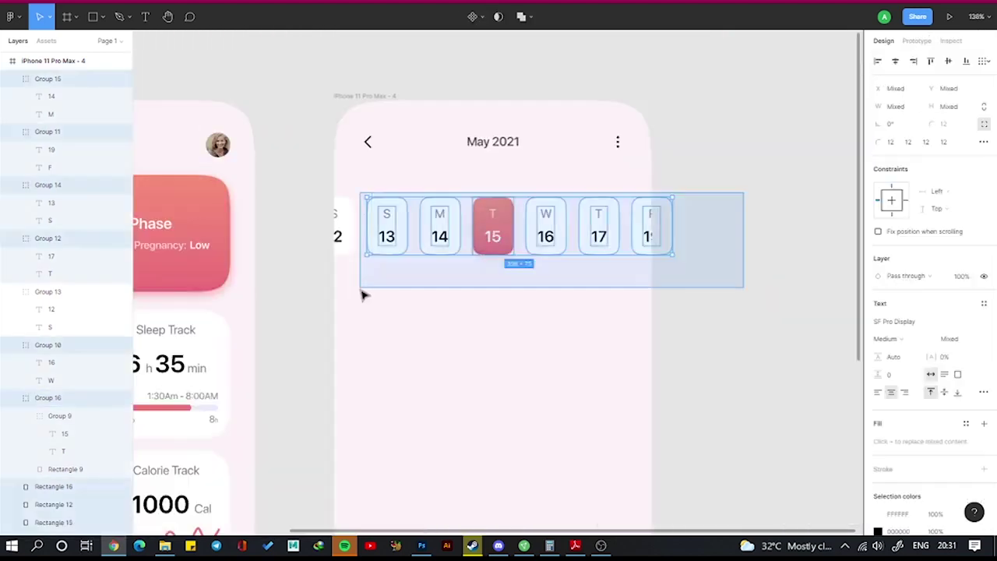
pyautogui.hotkey('ctrl', 'g')
pyautogui.click(729, 115)
pyautogui.keyDown('ctrl'); pyautogui.scroll(-3, 730, 114); pyautogui.keyUp('ctrl')
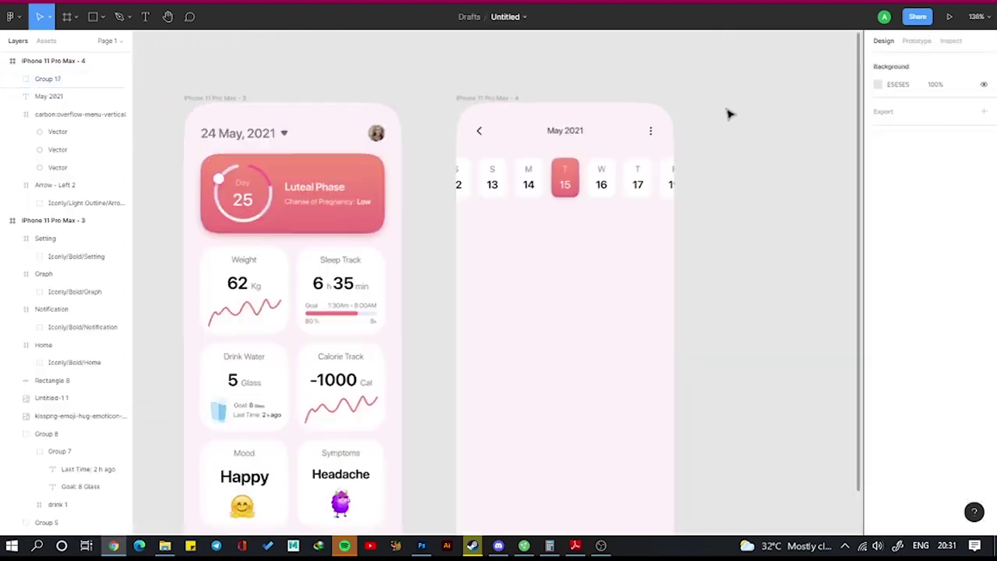
pyautogui.click(474, 256)
pyautogui.hotkey('ctrl', 'v')
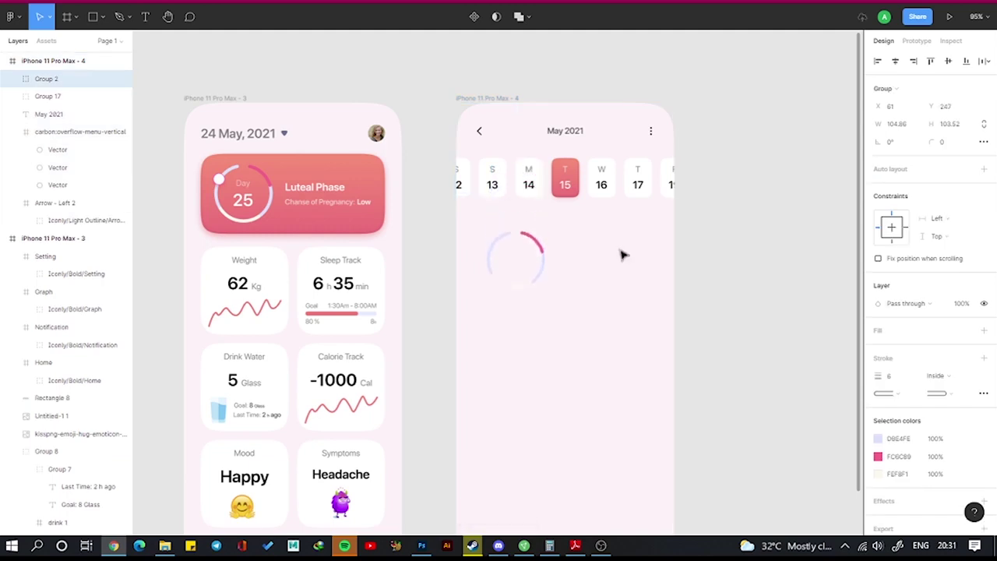
# Enlarge the ring, centre it horizontally, thicken its stroke to 20, and recolour the bottom arc teal 0AC9D6.
pyautogui.moveTo(556, 312); pyautogui.dragTo(613, 363)
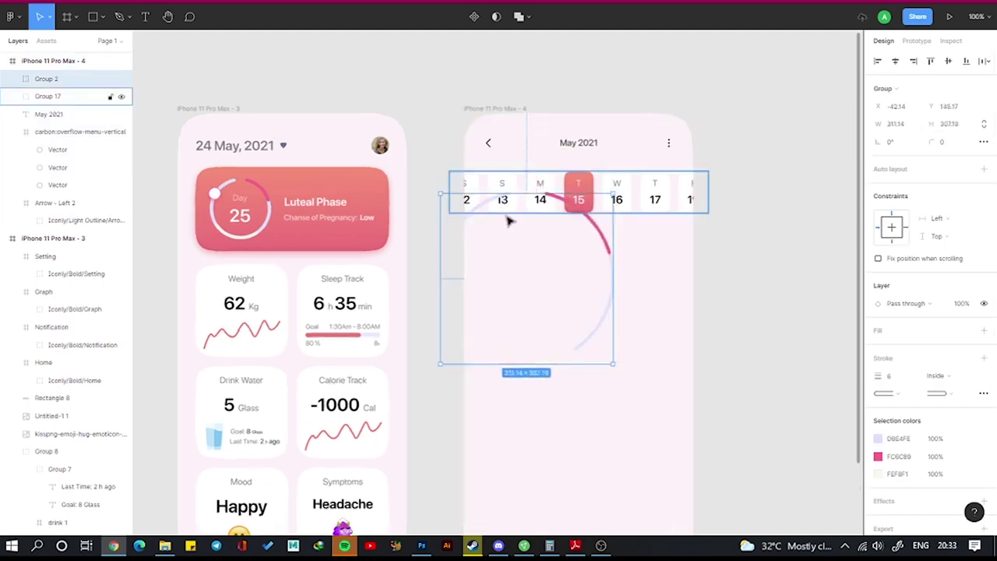
pyautogui.click(895, 61)
pyautogui.hotkey('shift', 'Down')
pyautogui.hotkey('shift', 'Down')
pyautogui.hotkey('shift', 'Down')
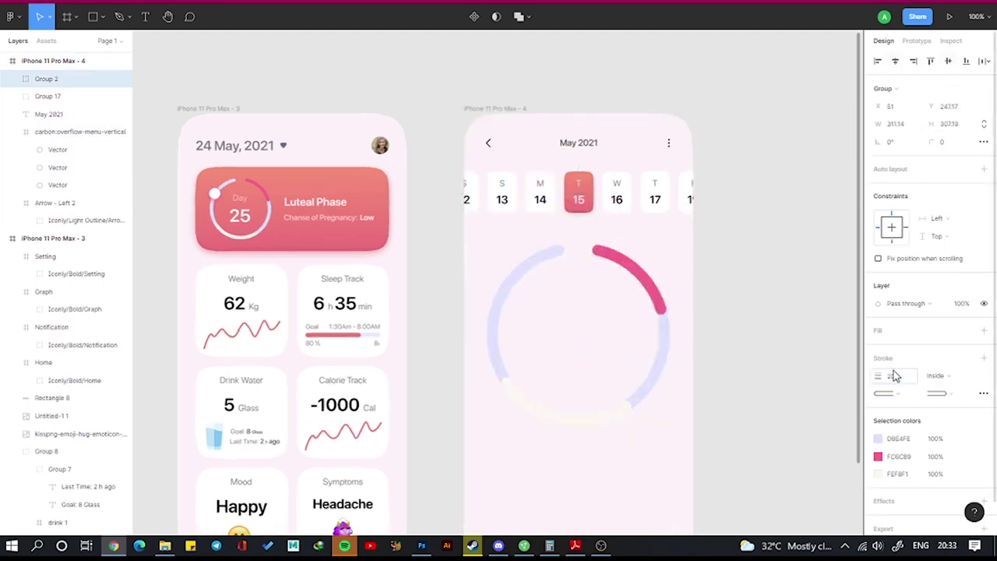
pyautogui.press('Return')
pyautogui.click(666, 341)
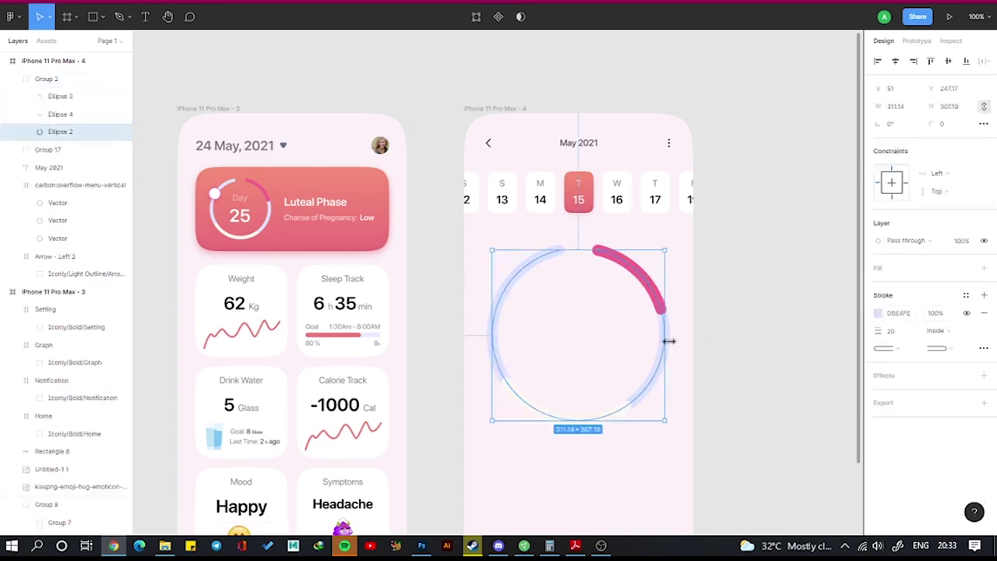
pyautogui.click(599, 417)
pyautogui.click(907, 315)
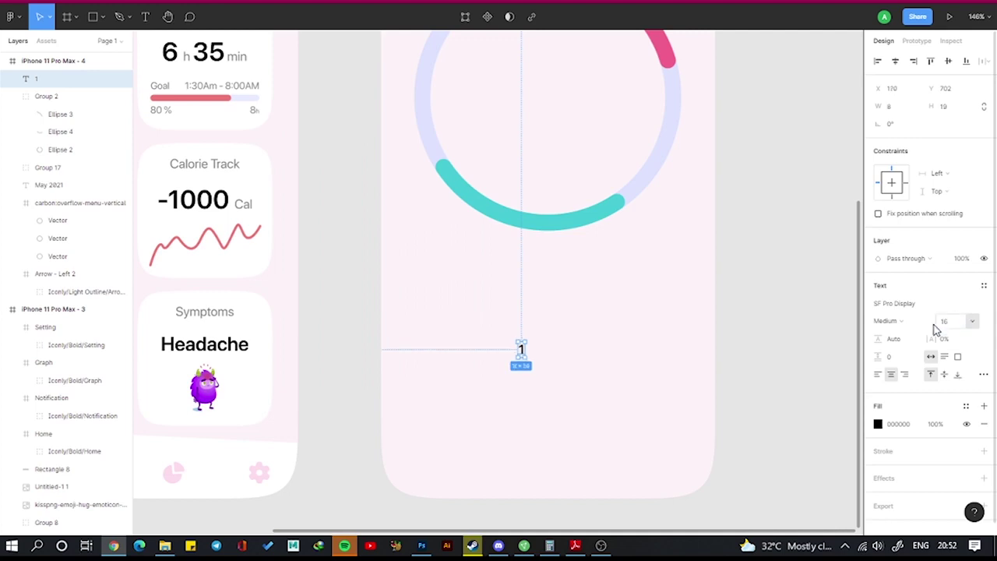
# Draw a 246×246 circle centred inside the ring.
pyautogui.scroll(2, 492, 56)
pyautogui.scroll(3, 483, 145)
pyautogui.click(101, 17)
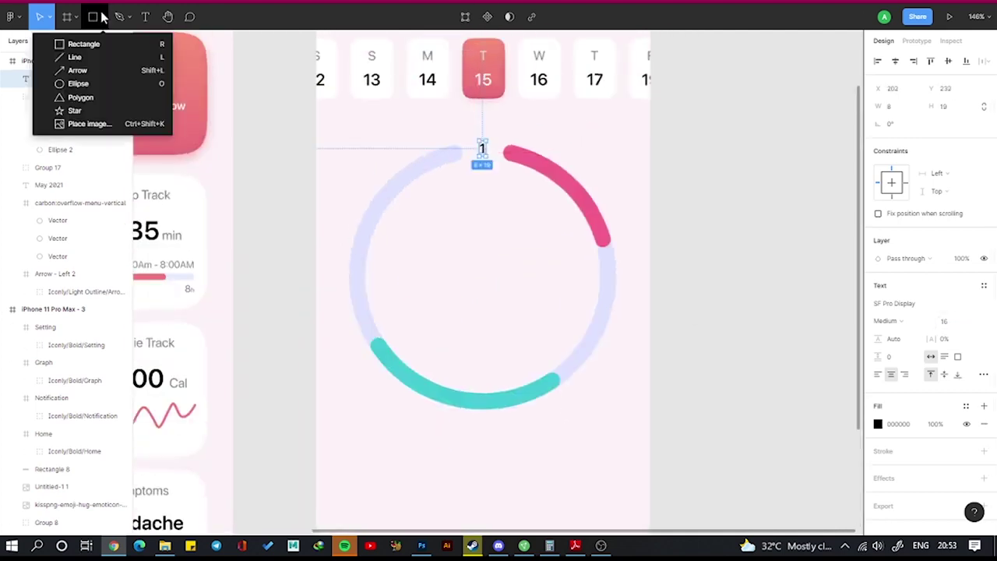
pyautogui.click(77, 83)
pyautogui.moveTo(484, 265); pyautogui.dragTo(575, 357)
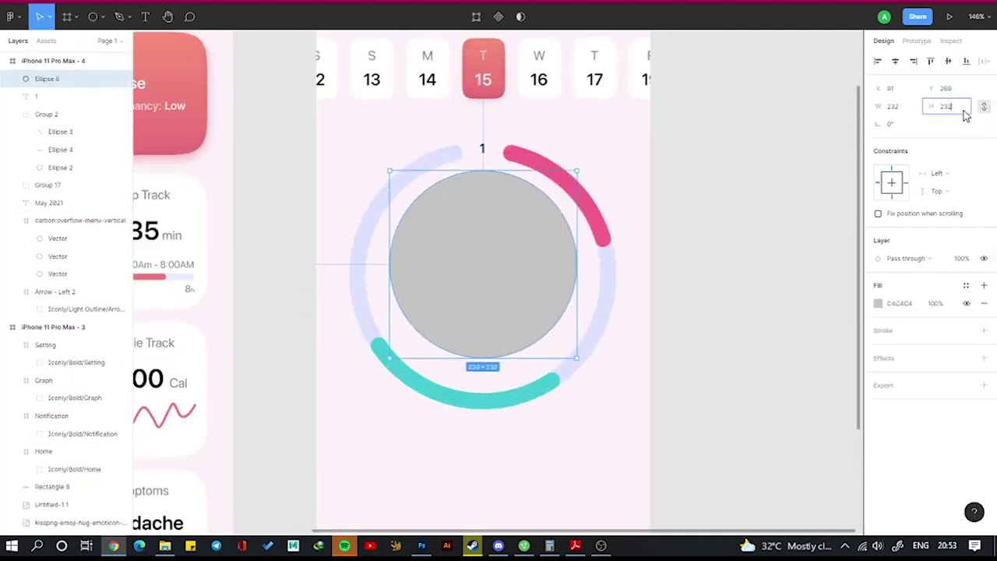
pyautogui.write('246')
pyautogui.press('Return')
pyautogui.moveTo(509, 265); pyautogui.dragTo(504, 269)
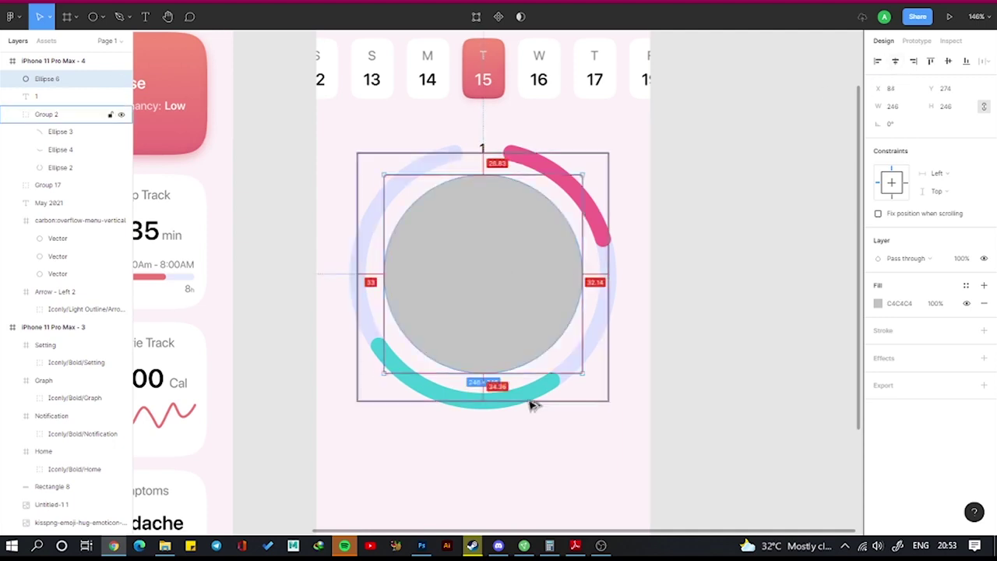
# Copy the 1 label to the ring's bottom, group the pair and rotate it -15°.
pyautogui.scroll(2, 404, 202)
pyautogui.click(501, 137)
pyautogui.moveTo(501, 137); pyautogui.dragTo(504, 435)
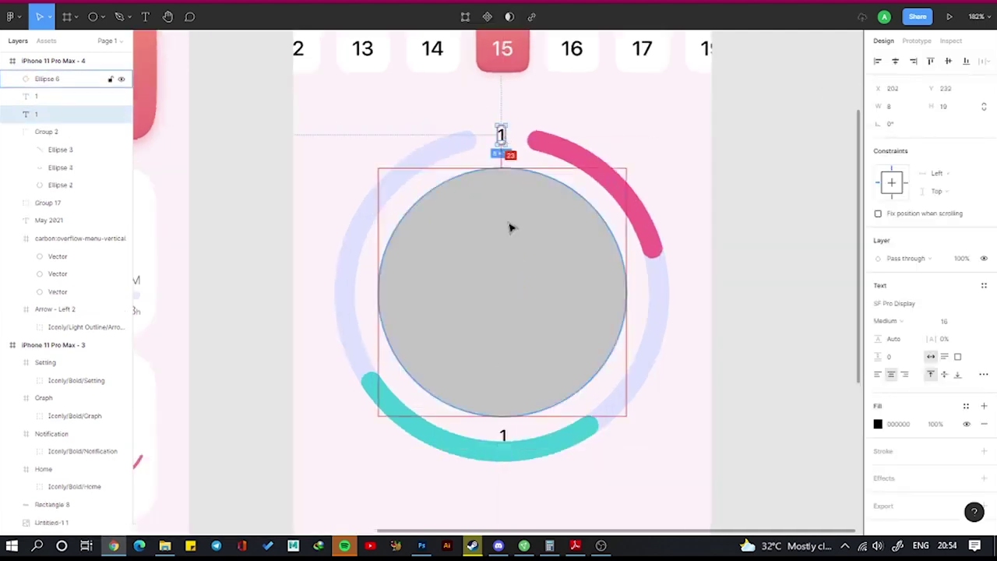
pyautogui.press('Down')
pyautogui.press('Down')
pyautogui.press('Down')
pyautogui.press('Down')
pyautogui.press('Down')
pyautogui.press('Down')
pyautogui.press('Down')
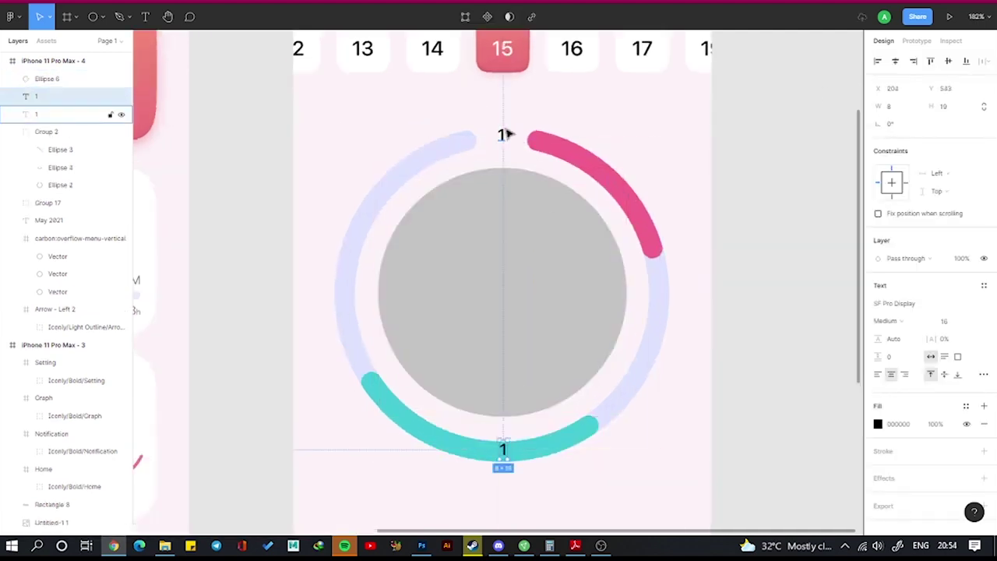
pyautogui.keyDown('shift'); pyautogui.click(503, 134); pyautogui.keyUp('shift')
pyautogui.hotkey('ctrl', 'g')
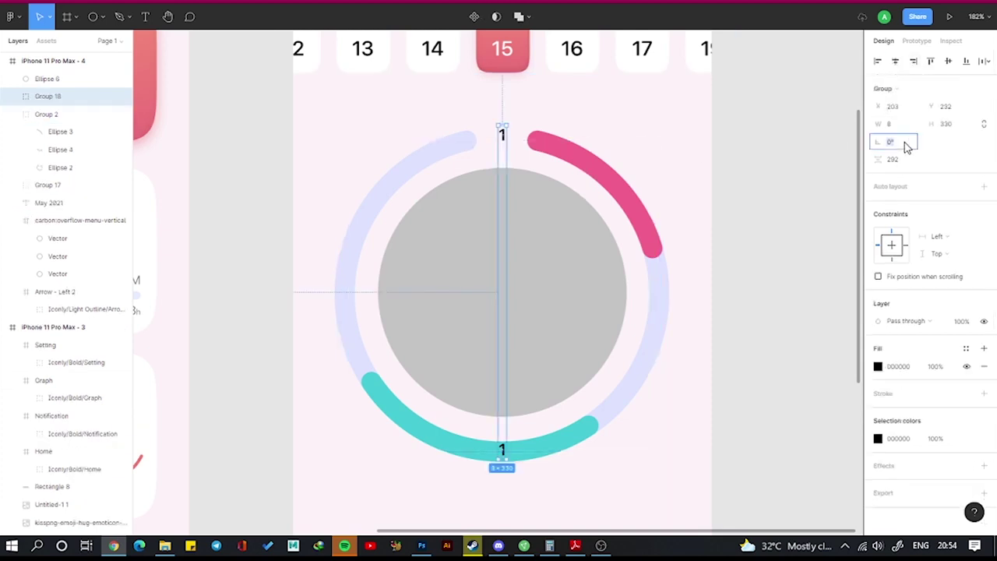
pyautogui.write('-15')
pyautogui.press('Return')
# Paste copies of the label pair rotated -25° and -35°.
pyautogui.hotkey('ctrl', 'v')
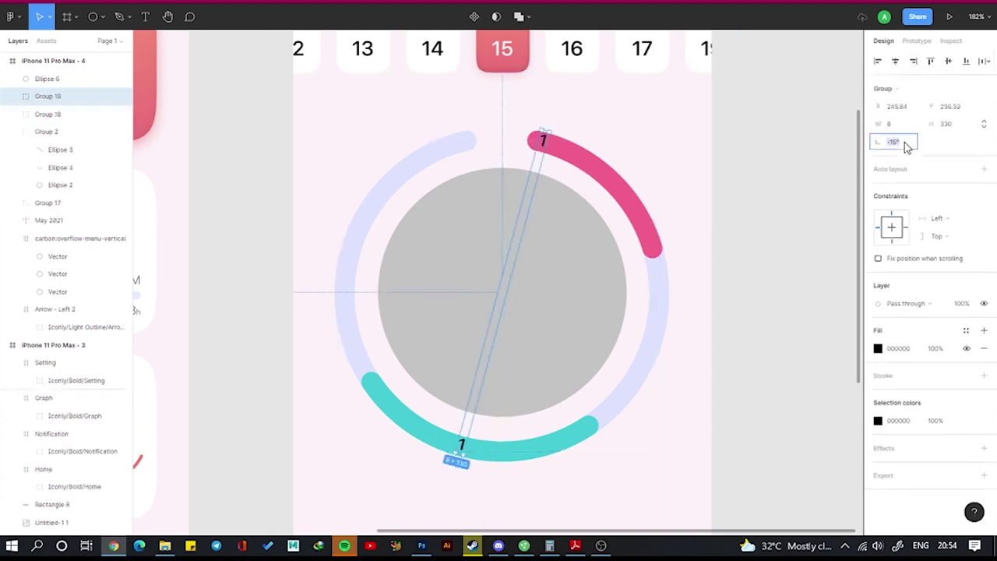
pyautogui.write('-25')
pyautogui.press('Return')
pyautogui.hotkey('ctrl', 'v')
pyautogui.click(896, 141)
pyautogui.write('-35')
pyautogui.press('Return')
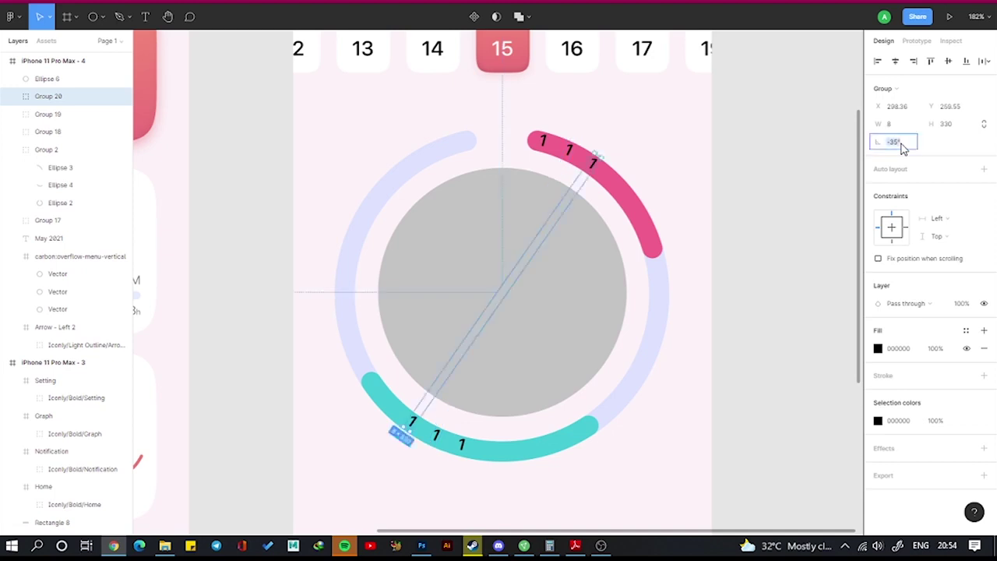
# Paste further label-pair copies rotated to -55° and -65°.
pyautogui.hotkey('ctrl', 'v')
pyautogui.press('Return')
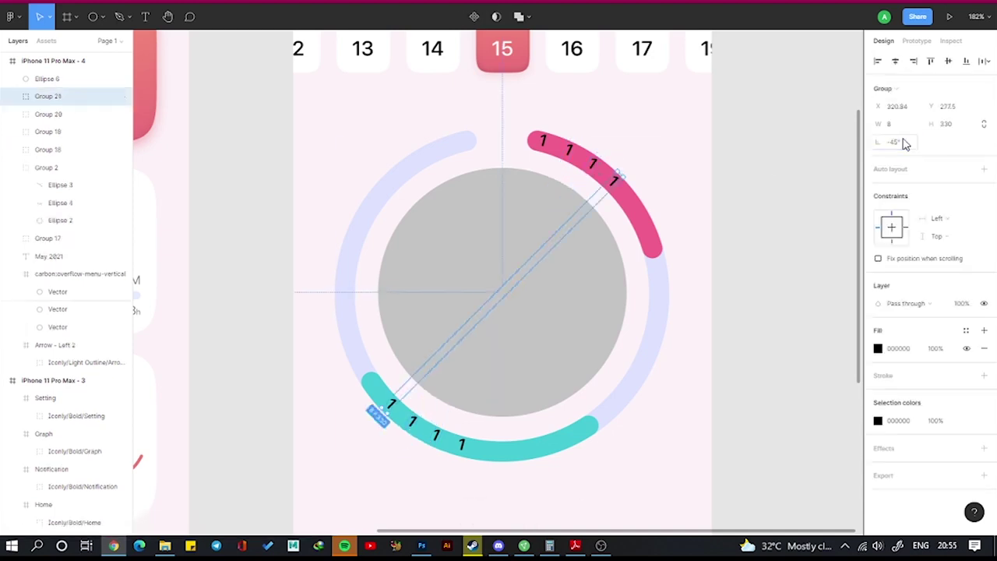
pyautogui.hotkey('ctrl', 'v')
pyautogui.click(896, 142)
pyautogui.write('-55')
pyautogui.press('Return')
pyautogui.hotkey('ctrl', 'v')
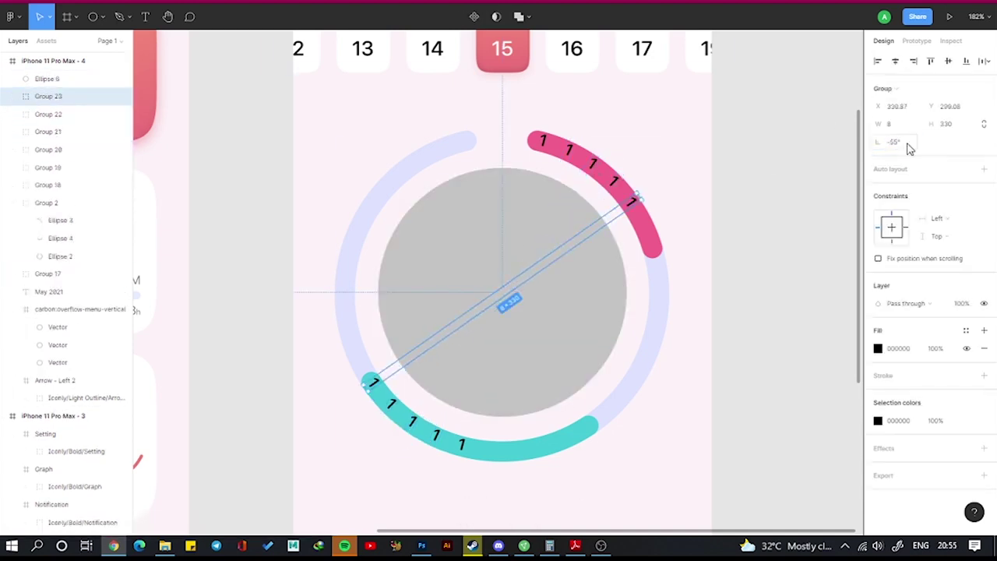
pyautogui.write('5')
pyautogui.press('Return')
pyautogui.click(896, 142)
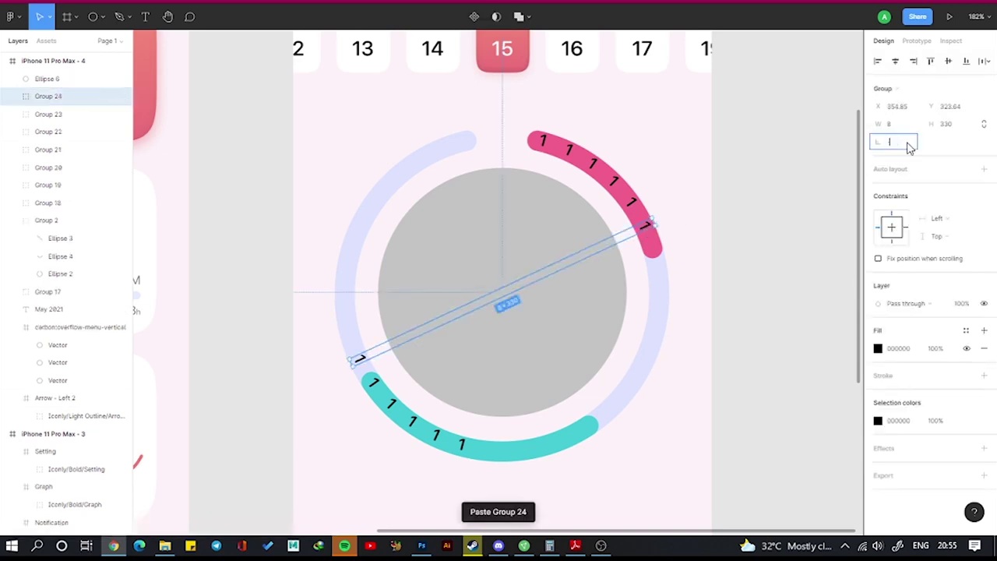
# Shorten the pink arc by pulling its path end up.
pyautogui.click(653, 249)
pyautogui.doubleClick(652, 248)
pyautogui.scroll(3, 687, 252)
pyautogui.press('p')
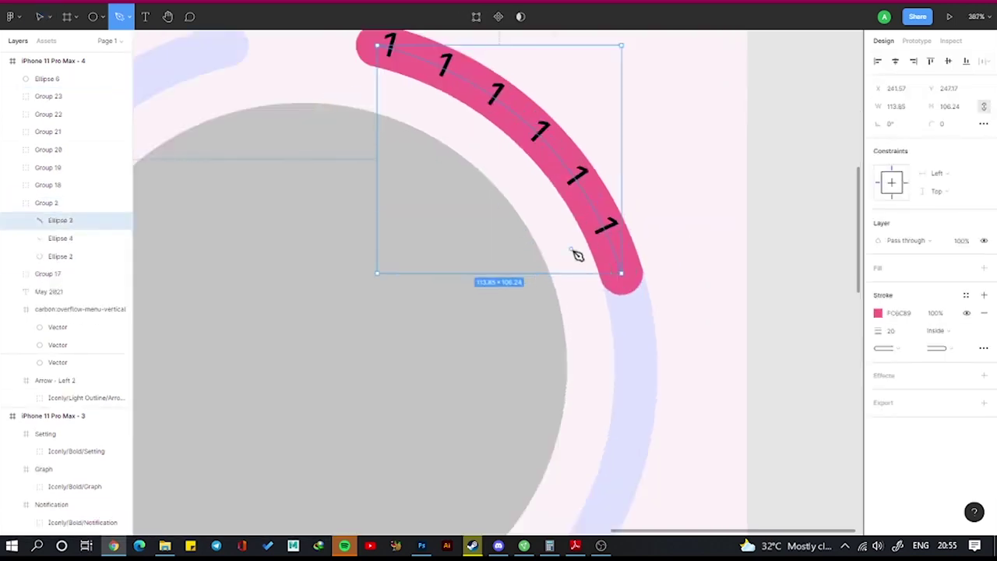
pyautogui.doubleClick(620, 259)
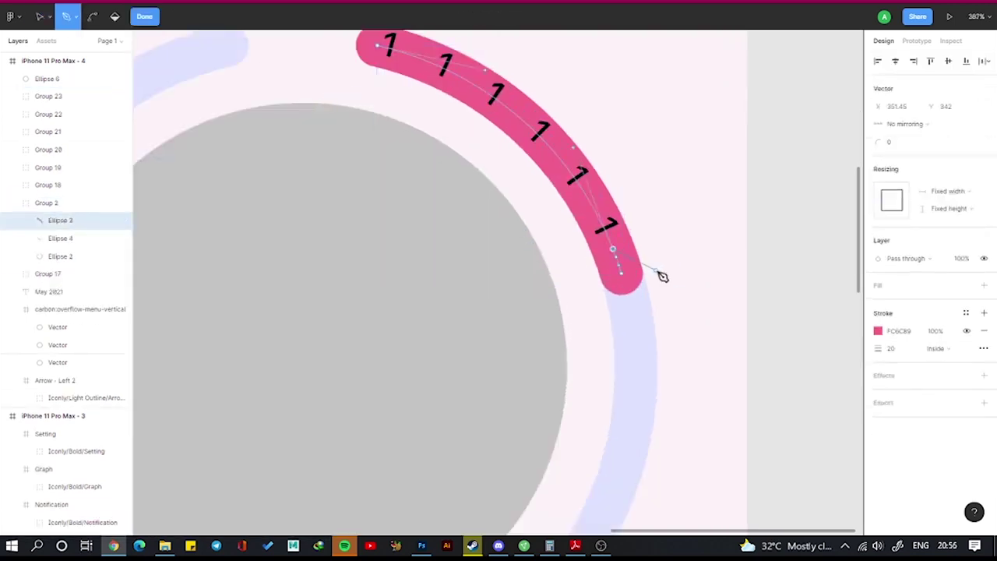
pyautogui.moveTo(621, 273); pyautogui.dragTo(612, 249)
pyautogui.doubleClick(448, 64)
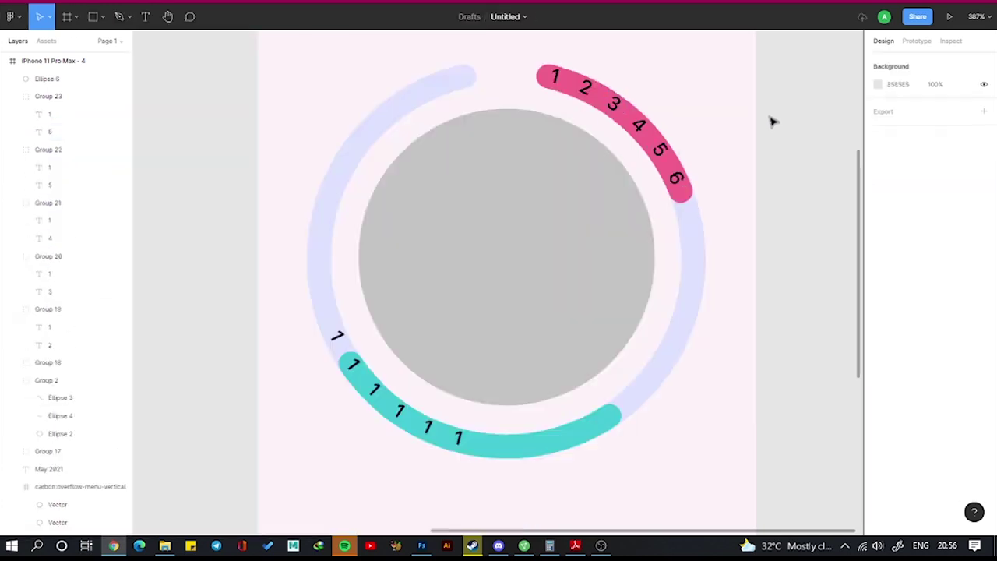
# Add another label pair rotated 15° and change its top number to 2.
pyautogui.hotkey('ctrl', 'v')
pyautogui.click(898, 142)
pyautogui.write('15')
pyautogui.press('Return')
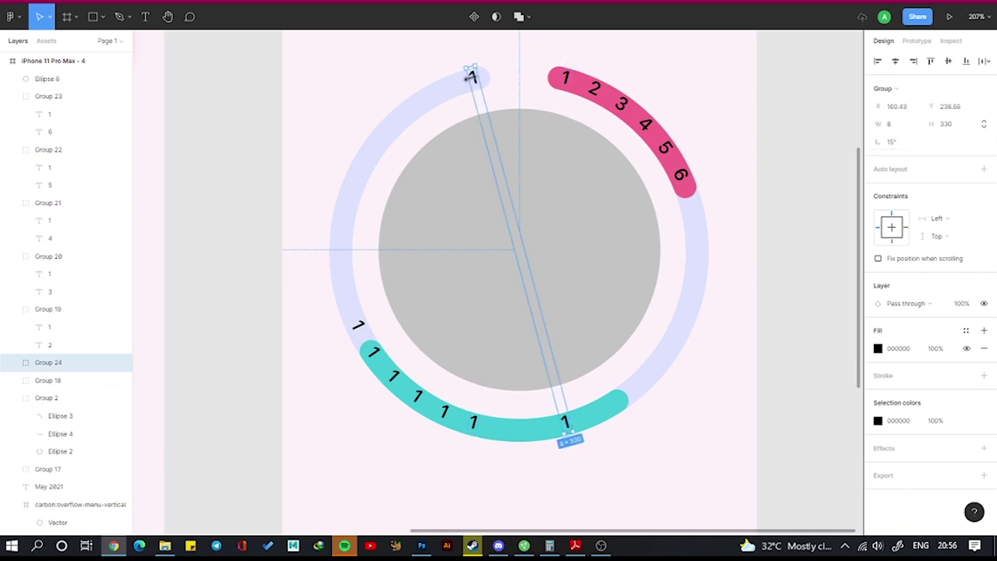
pyautogui.doubleClick(470, 77)
pyautogui.write('28')
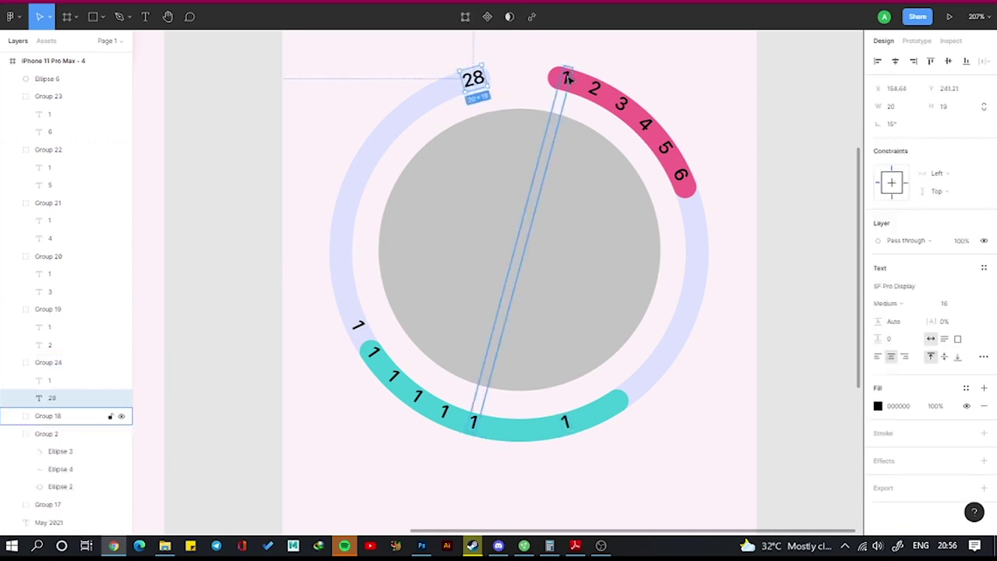
# Delete the duplicate labels sitting on the teal arc.
pyautogui.click(782, 87)
pyautogui.click(355, 330)
pyautogui.press('Delete')
pyautogui.press('Delete')
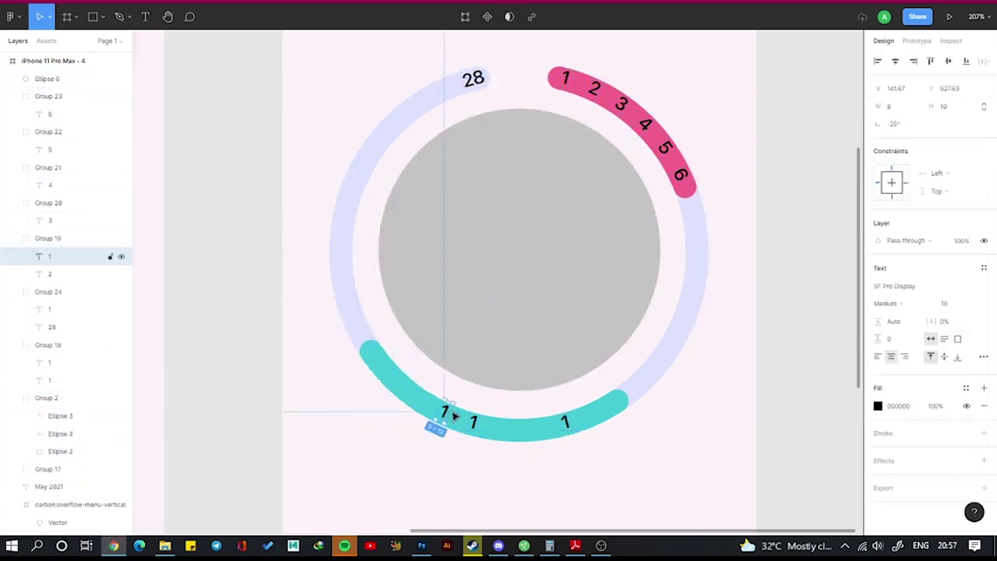
pyautogui.press('Delete')
# Give the 28 label a faded fill sampled from the home icon colour.
pyautogui.click(474, 78)
pyautogui.click(878, 348)
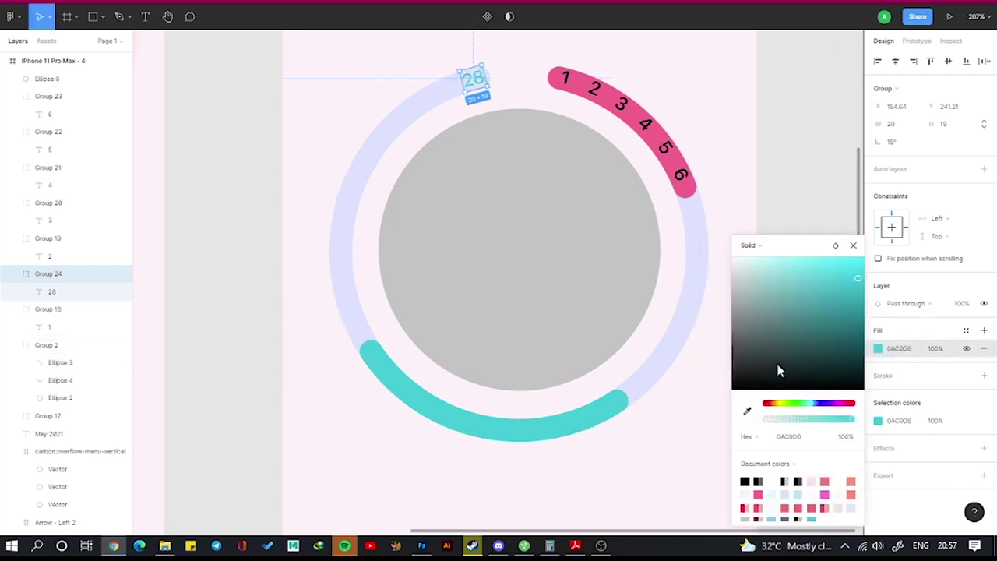
pyautogui.scroll(-5, 777, 370)
pyautogui.click(538, 129)
pyautogui.press('i')
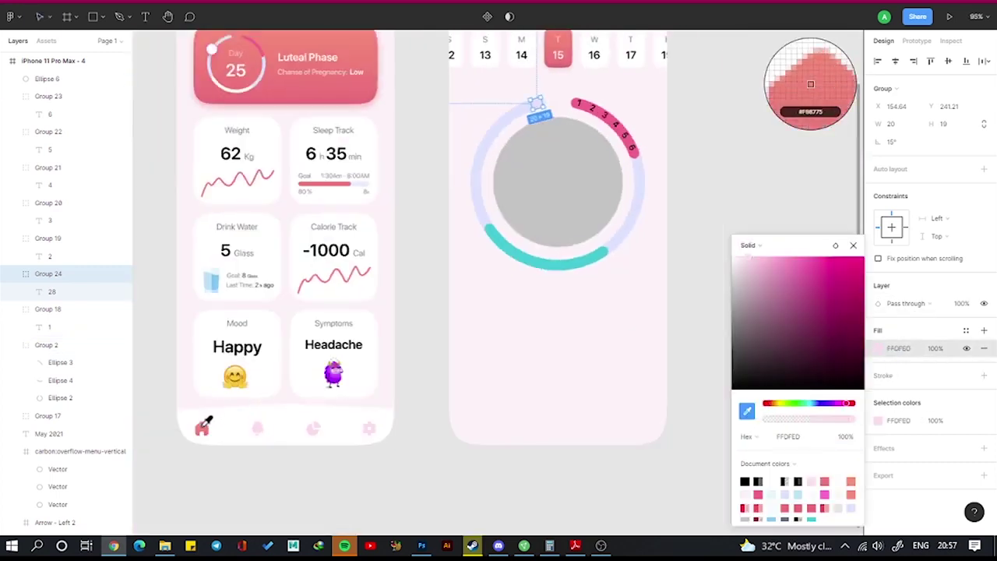
pyautogui.click(203, 427)
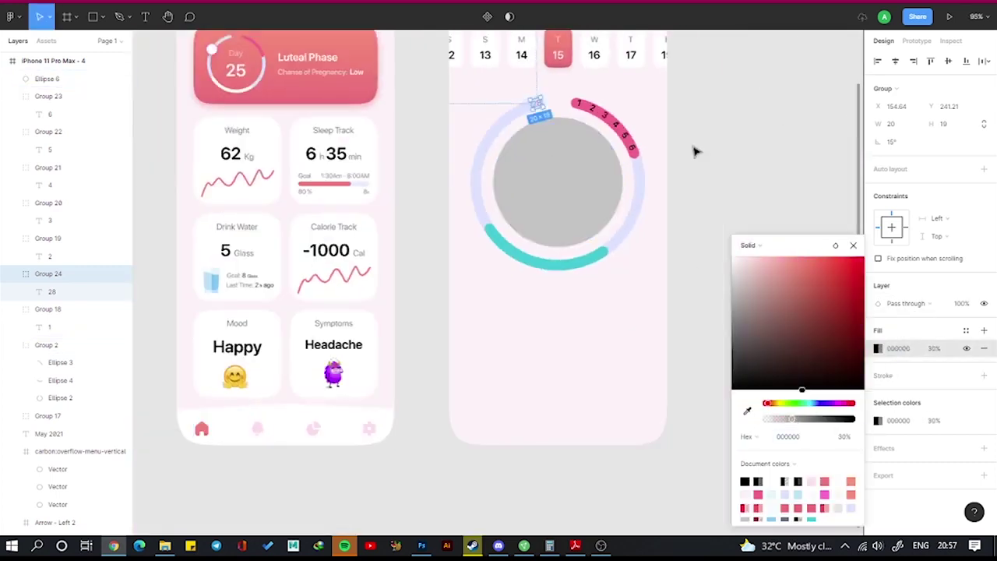
pyautogui.scroll(5, 695, 152)
# Select the number labels 1–6 along the pink arc.
pyautogui.moveTo(546, 97); pyautogui.dragTo(670, 206)
pyautogui.click(725, 75)
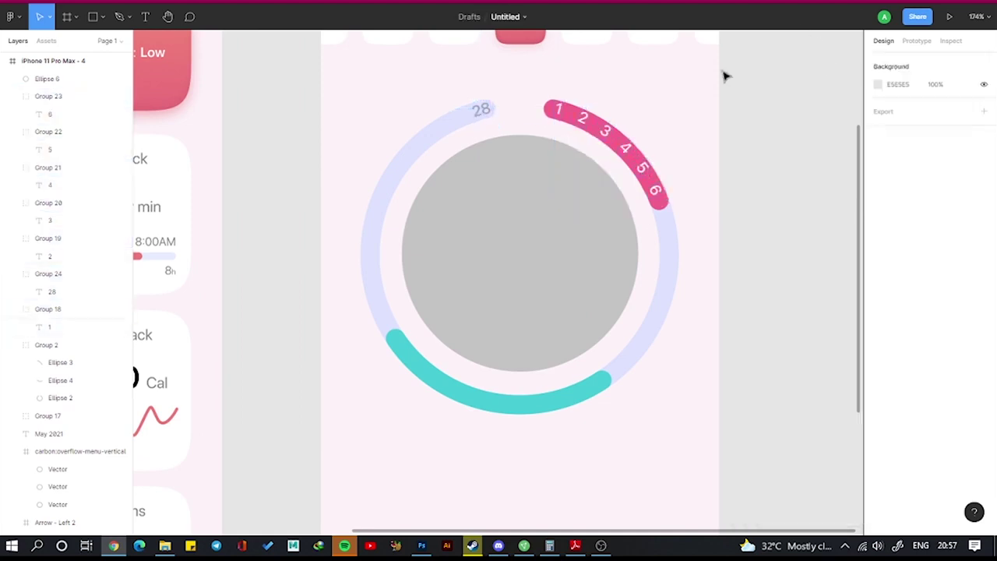
pyautogui.scroll(5, 588, 109)
pyautogui.click(574, 134)
pyautogui.click(635, 167)
pyautogui.click(763, 323)
pyautogui.click(502, 115)
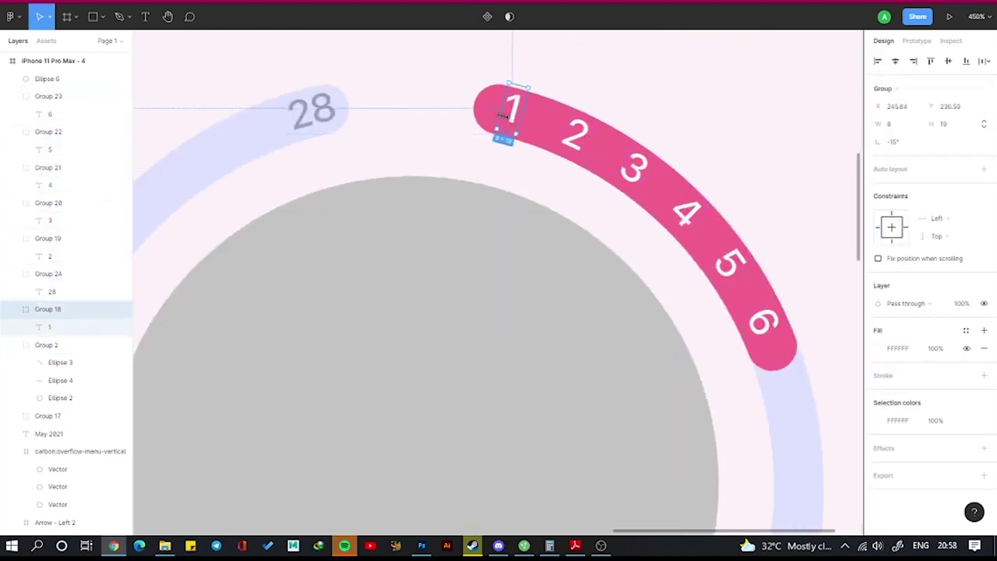
pyautogui.scroll(-10, 503, 115)
pyautogui.click(632, 211)
# Fill the grey circle salmon FDAD9B and duplicate it.
pyautogui.click(591, 219)
pyautogui.click(921, 306)
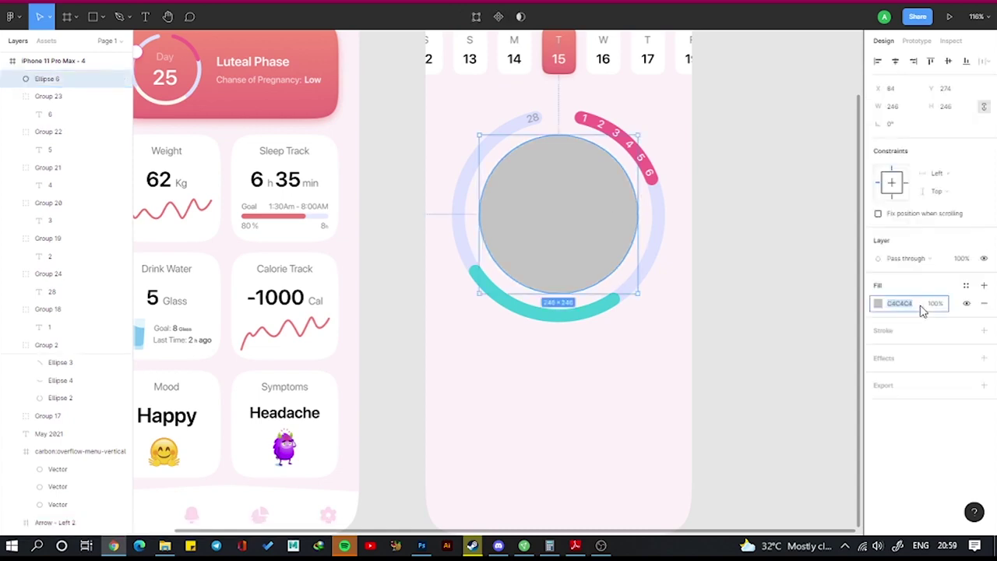
pyautogui.write('9b')
pyautogui.press('Return')
pyautogui.hotkey('ctrl', 'd')
# Edit the copy's path, deleting its top point and adding a fill.
pyautogui.scroll(3, 600, 179)
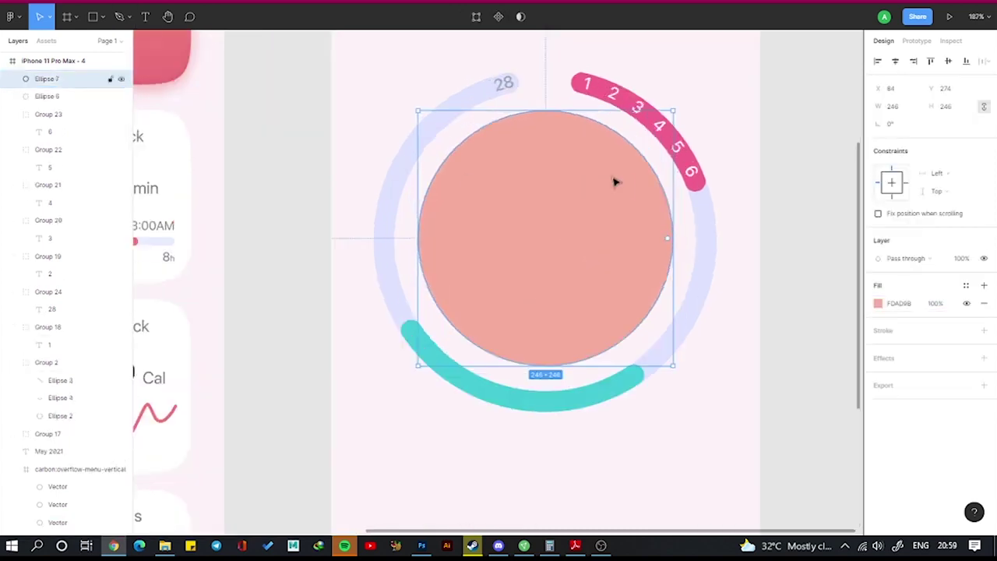
pyautogui.press('Return')
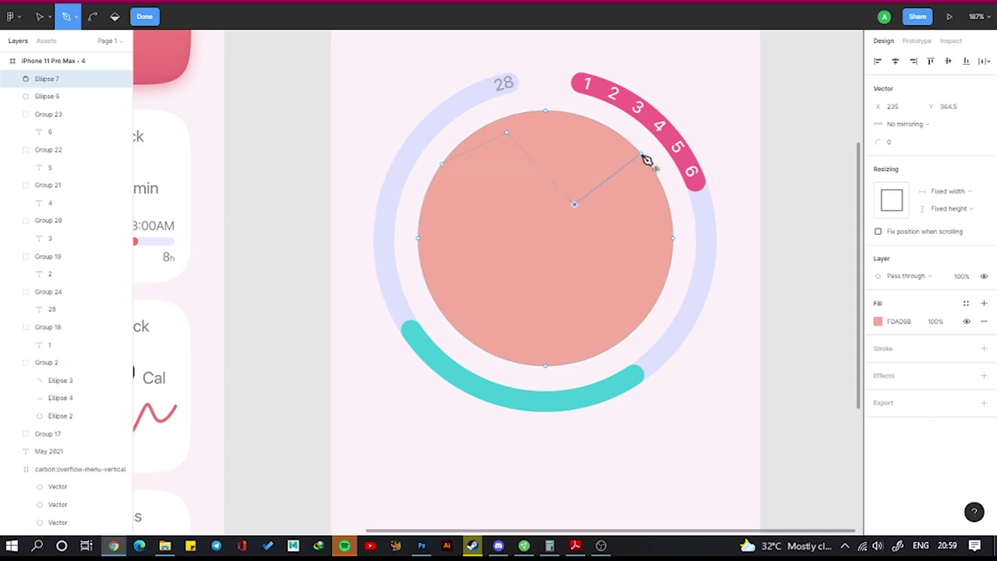
pyautogui.scroll(3, 506, 134)
pyautogui.press('Escape')
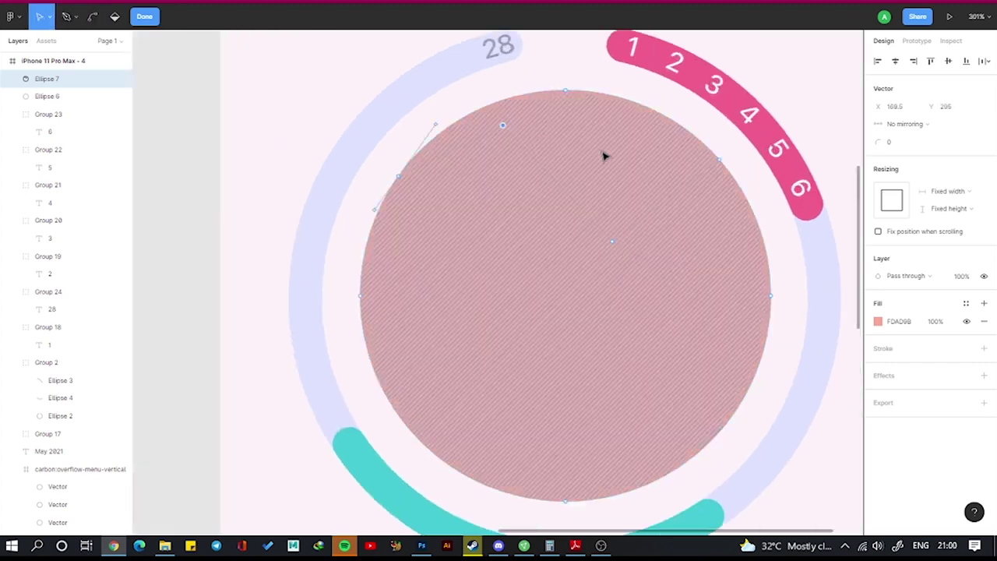
pyautogui.click(782, 345)
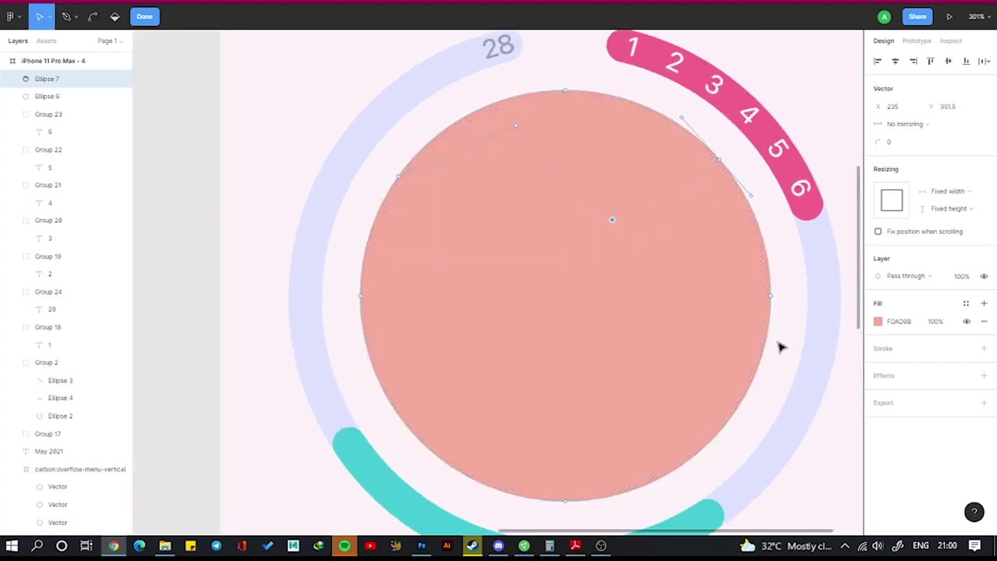
pyautogui.press('Delete')
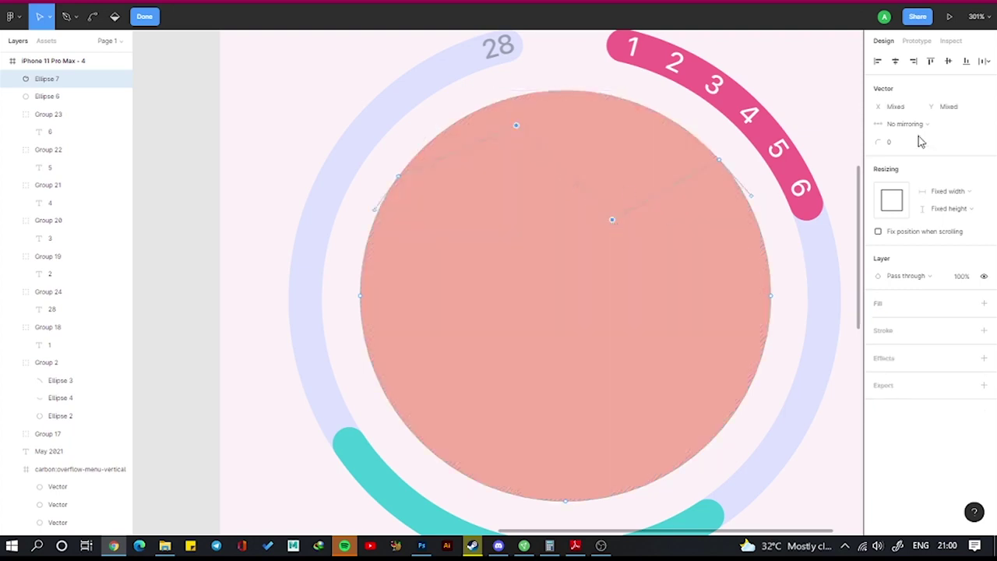
pyautogui.scroll(-2, 774, 201)
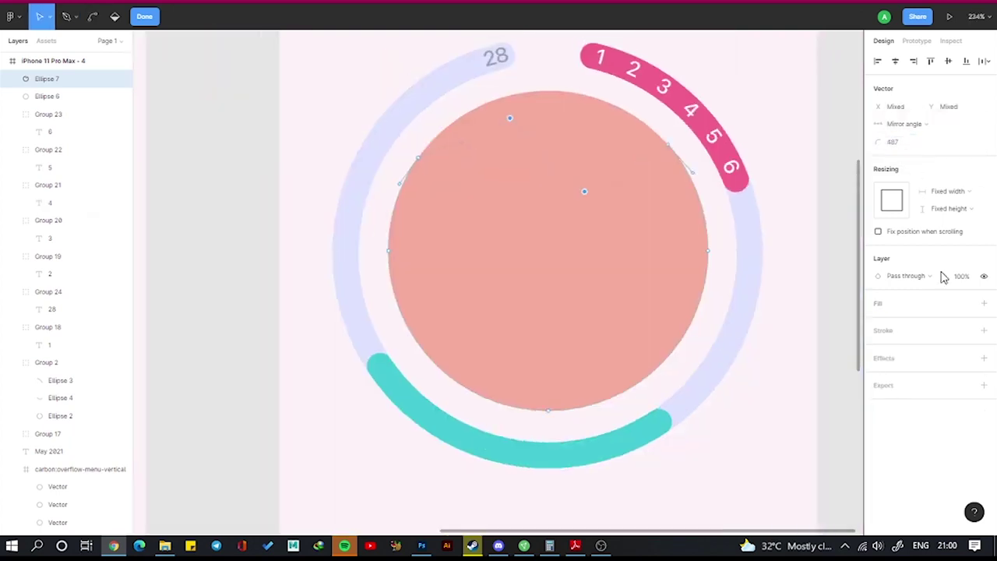
pyautogui.click(984, 303)
pyautogui.scroll(2, 666, 162)
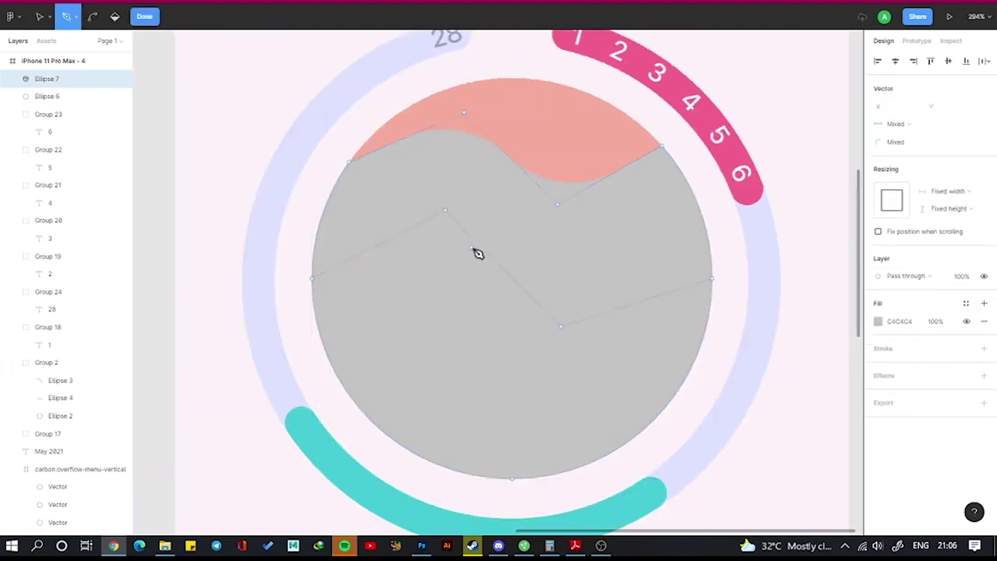
# Smooth the vector's top edge into a wave.
pyautogui.press('v')
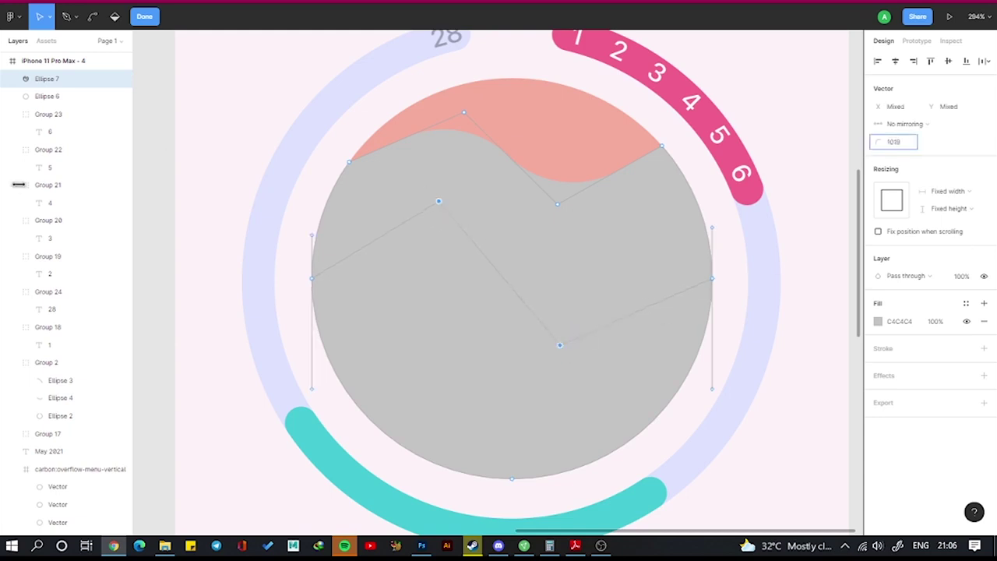
pyautogui.click(904, 124)
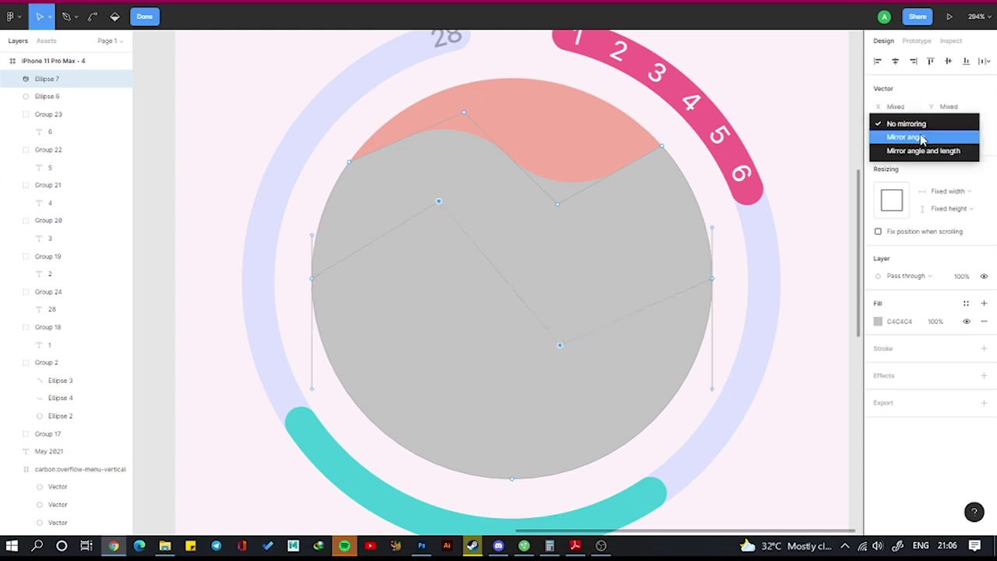
pyautogui.press('Delete')
pyautogui.press('Escape')
# Fill the wave FDA09B, then darker coral FD8E75.
pyautogui.click(567, 198)
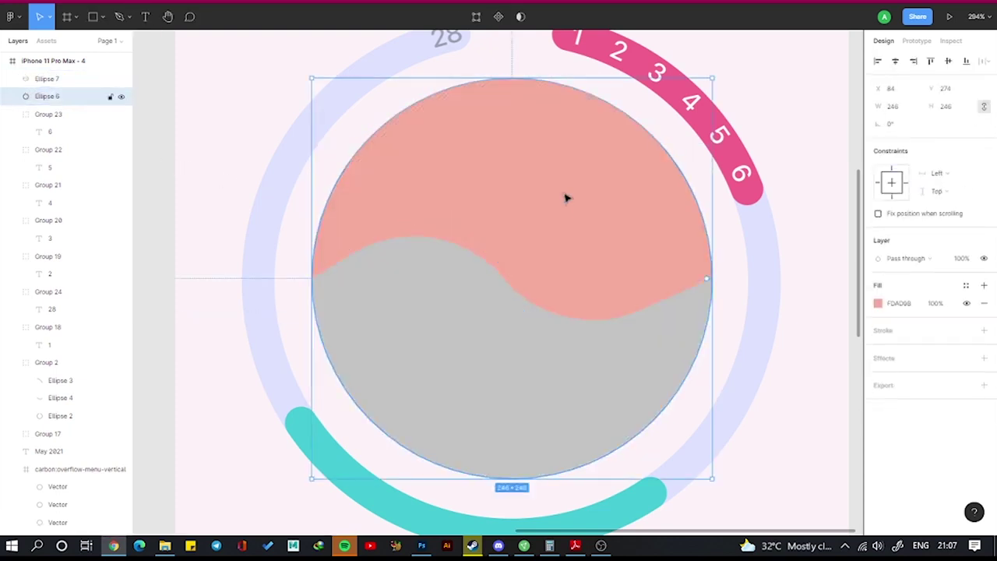
pyautogui.doubleClick(648, 152)
pyautogui.press('Escape')
pyautogui.scroll(-5, 483, 199)
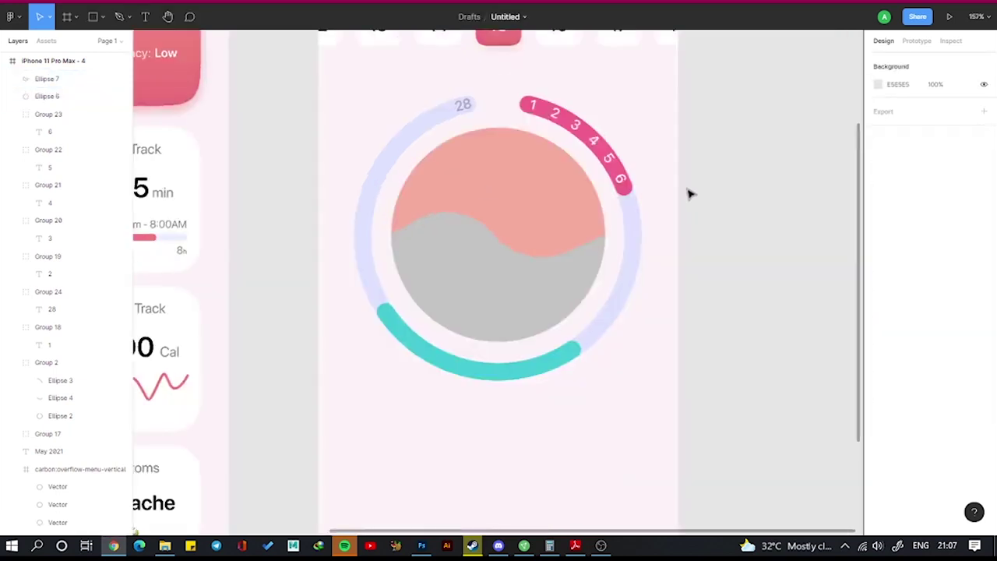
pyautogui.click(919, 307)
pyautogui.write('fDa09b')
pyautogui.press('Return')
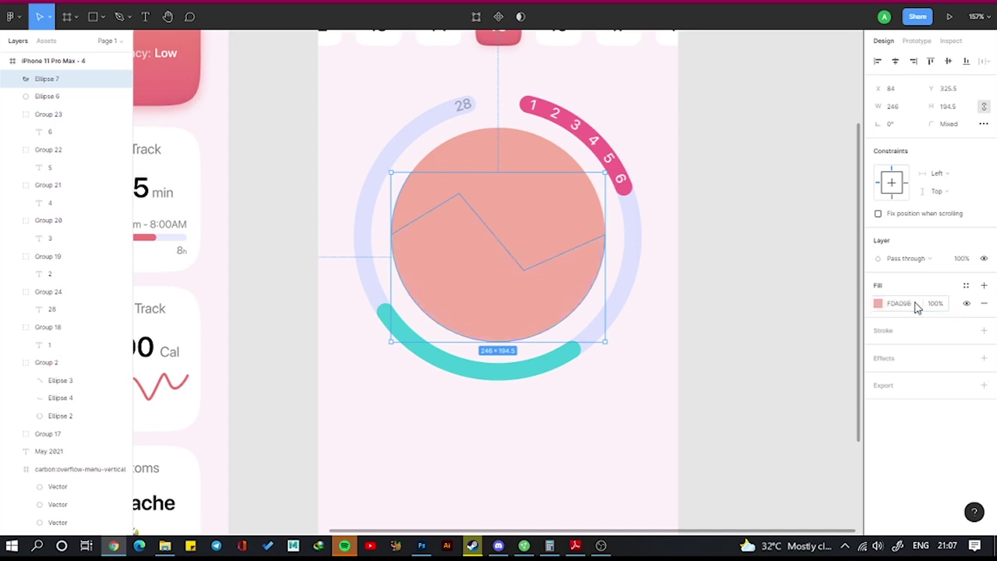
pyautogui.write('5')
pyautogui.press('Return')
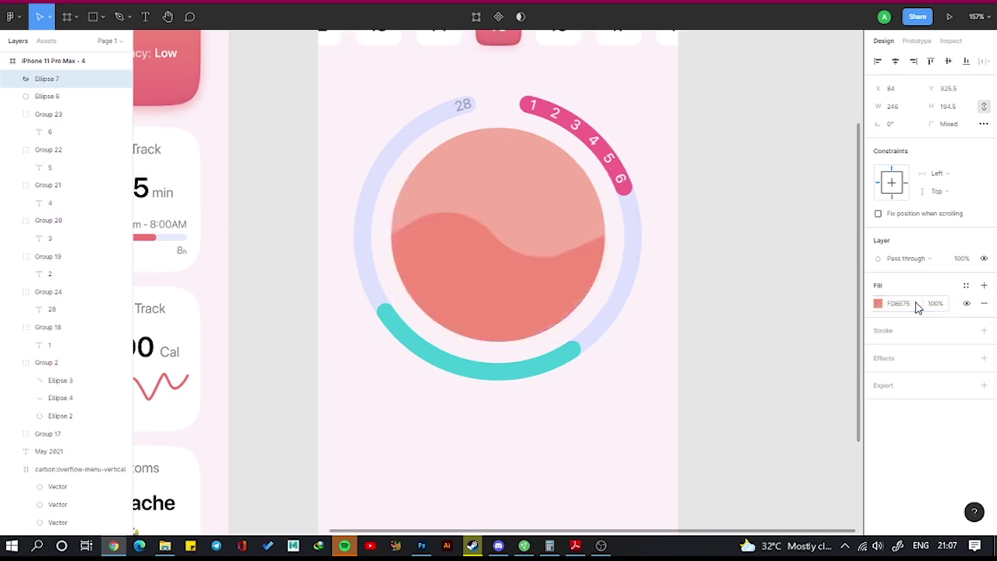
# Add an inner shadow to the wave with blur 20.
pyautogui.click(984, 358)
pyautogui.click(915, 375)
pyautogui.click(924, 369)
pyautogui.click(878, 376)
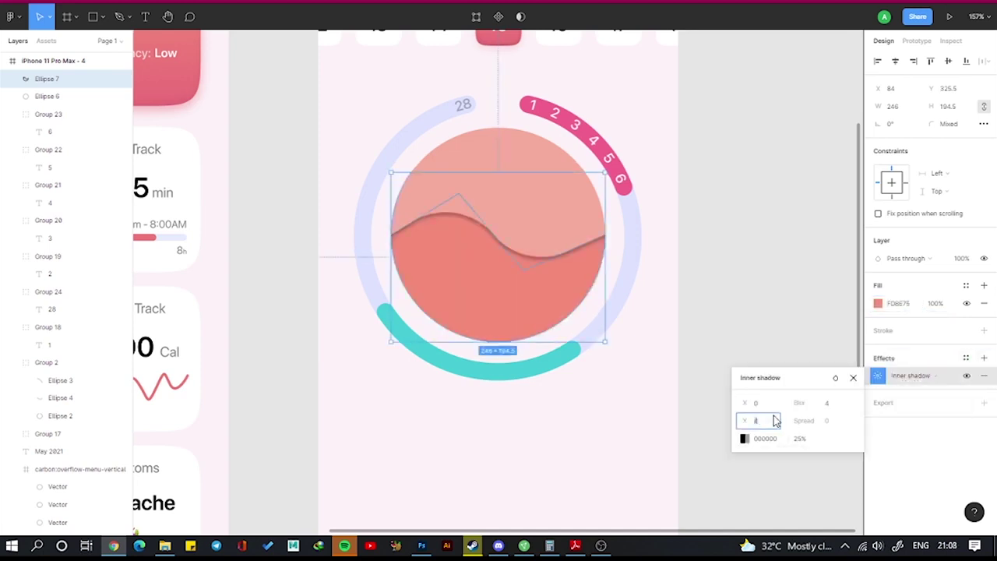
pyautogui.click(826, 403)
pyautogui.write('20')
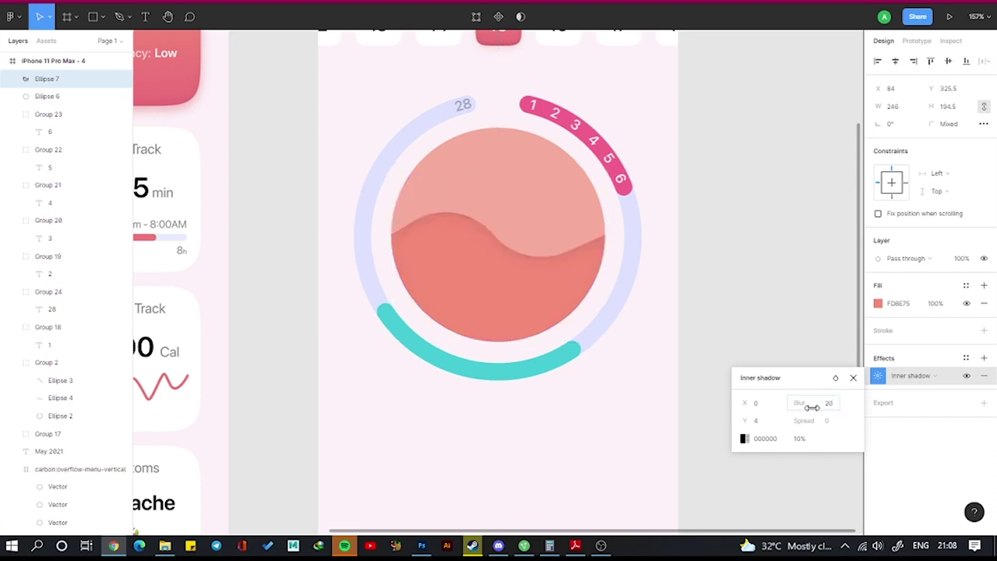
pyautogui.click(758, 421)
pyautogui.click(769, 189)
# Copy the Luteal Phase label into the circle and set it to Regular weight.
pyautogui.hotkey('shift', '1')
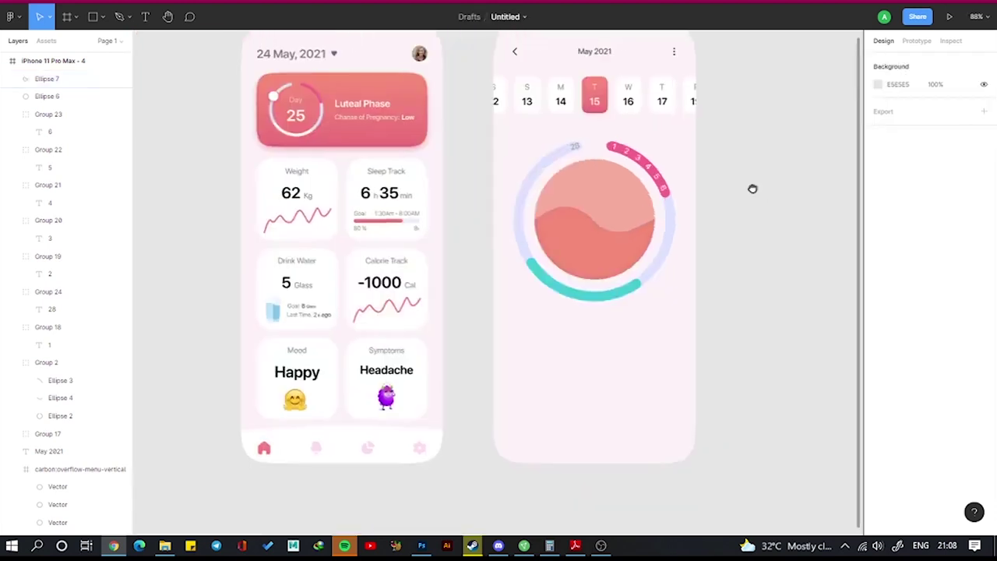
pyautogui.moveTo(220, 134); pyautogui.dragTo(499, 246)
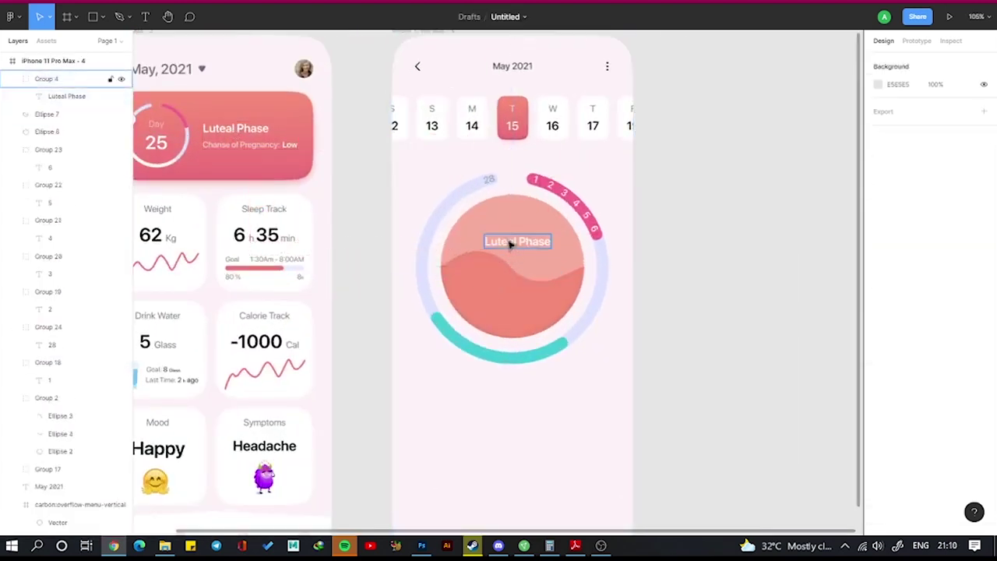
pyautogui.doubleClick(498, 246)
pyautogui.click(924, 304)
pyautogui.click(922, 277)
pyautogui.write('70')
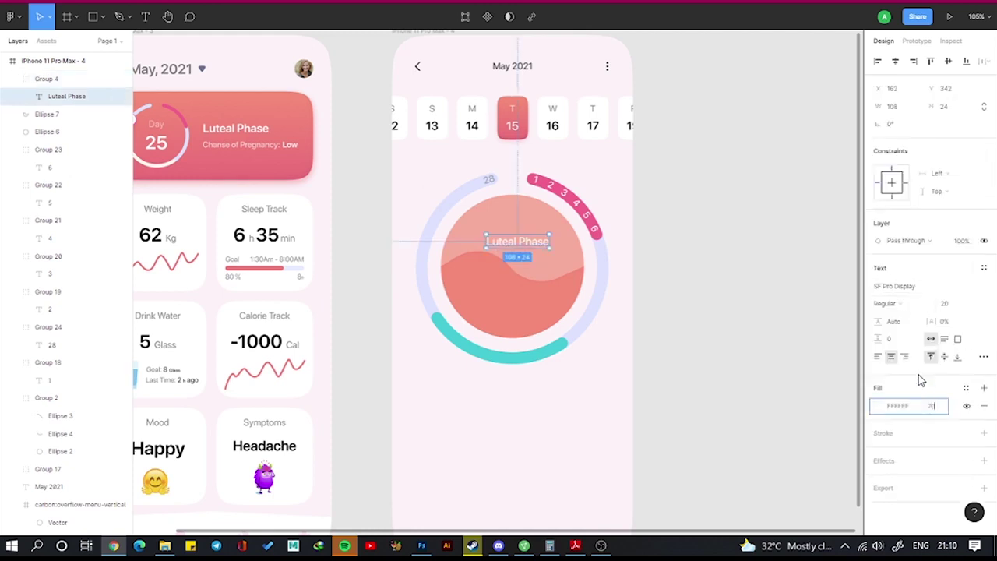
# Duplicate the label below as Day 25 in Semibold and adjust its opacity.
pyautogui.moveTo(517, 241); pyautogui.dragTo(515, 268)
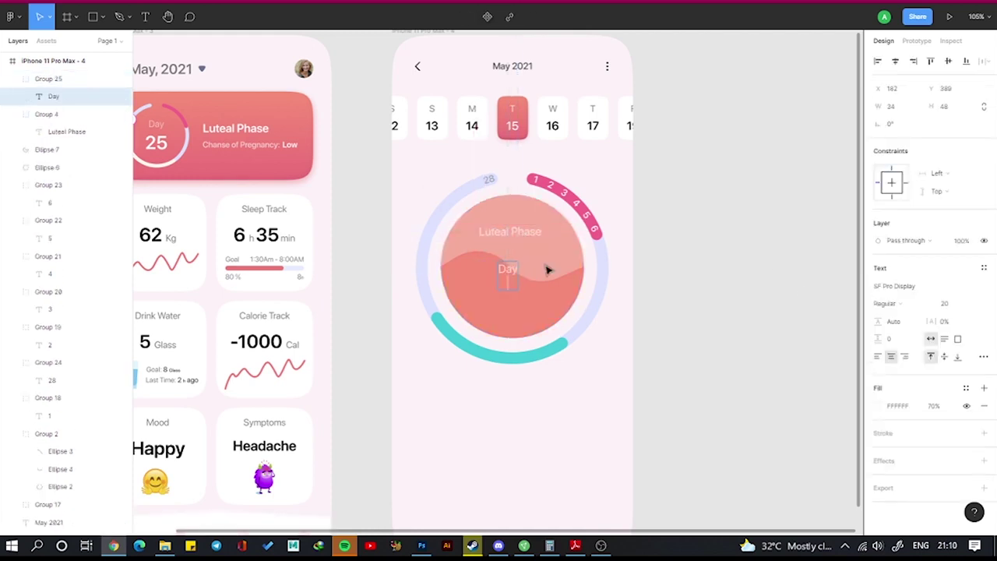
pyautogui.click(967, 303)
pyautogui.click(904, 316)
pyautogui.click(935, 406)
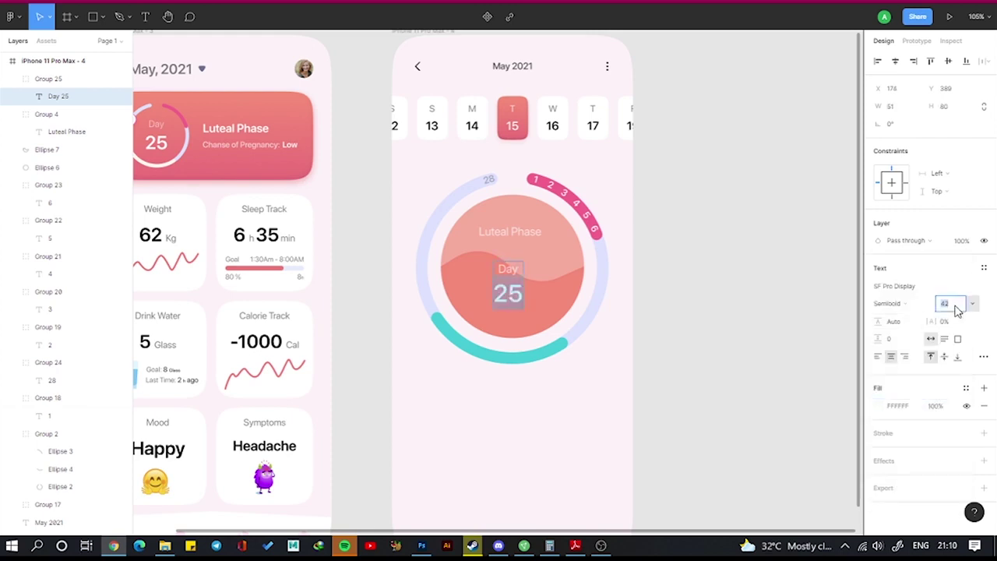
pyautogui.keyDown('ctrl'); pyautogui.scroll(3, 418, 276); pyautogui.keyUp('ctrl')
pyautogui.keyDown('shift'); pyautogui.click(413, 240); pyautogui.keyUp('shift')
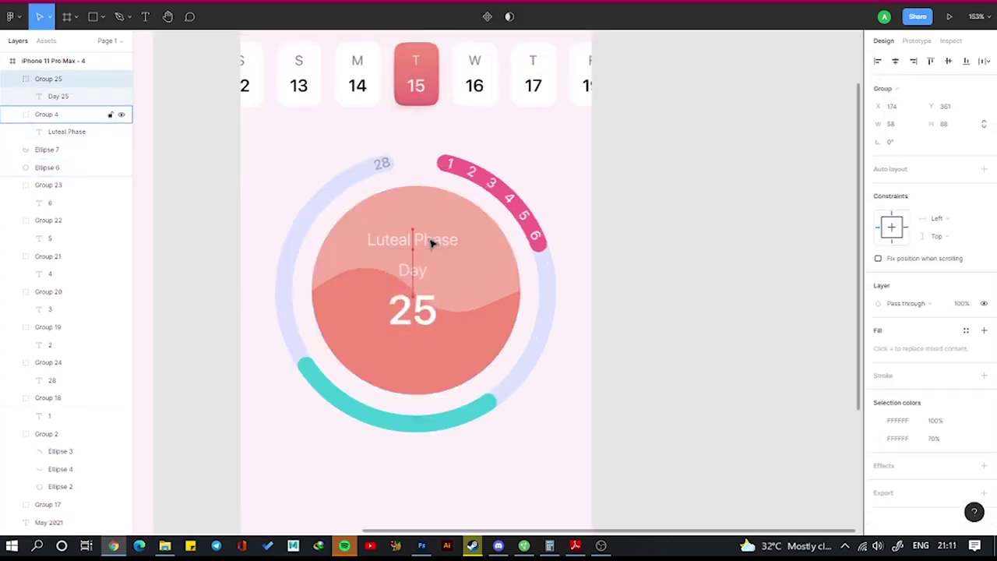
# Group the Luteal Phase and Day 25 labels.
pyautogui.hotkey('ctrl', 'g')
pyautogui.click(806, 207)
pyautogui.keyDown('ctrl'); pyautogui.scroll(-5, 806, 208); pyautogui.keyUp('ctrl')
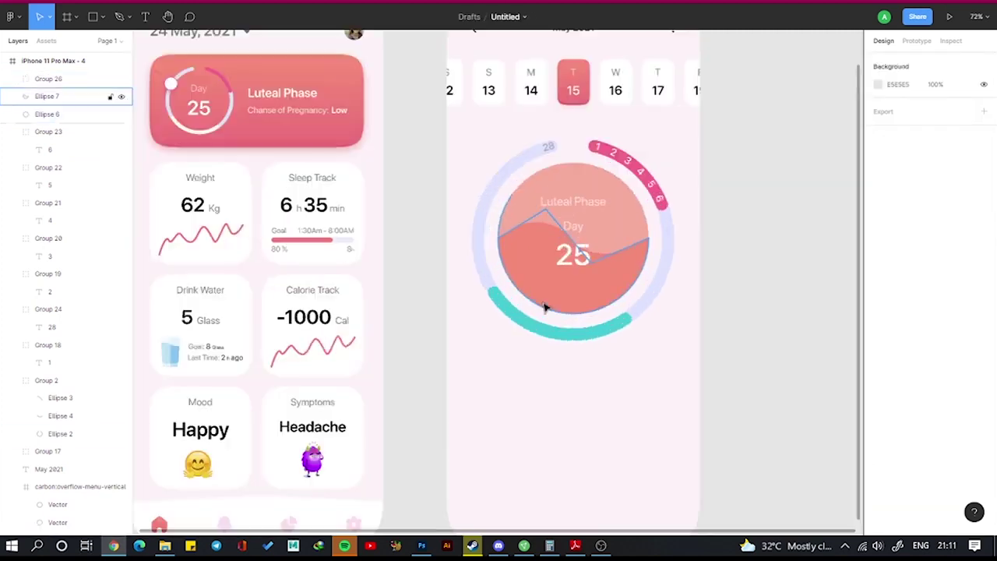
pyautogui.moveTo(545, 308); pyautogui.dragTo(670, 141)
pyautogui.press('Escape')
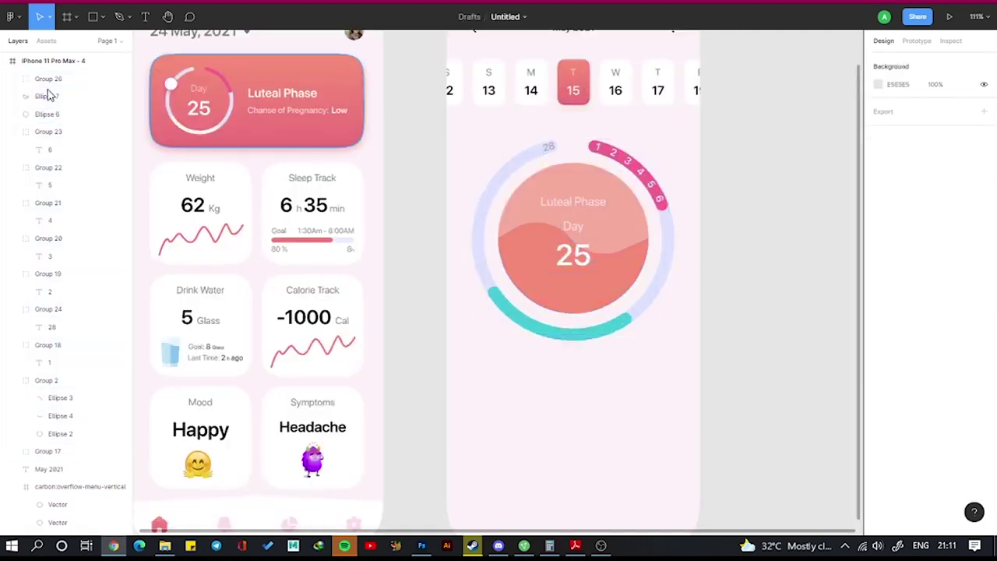
# Paste the white knob circle onto the ring's upper-left edge and size it.
pyautogui.click(100, 16)
pyautogui.click(70, 82)
pyautogui.hotkey('ctrl', 'v')
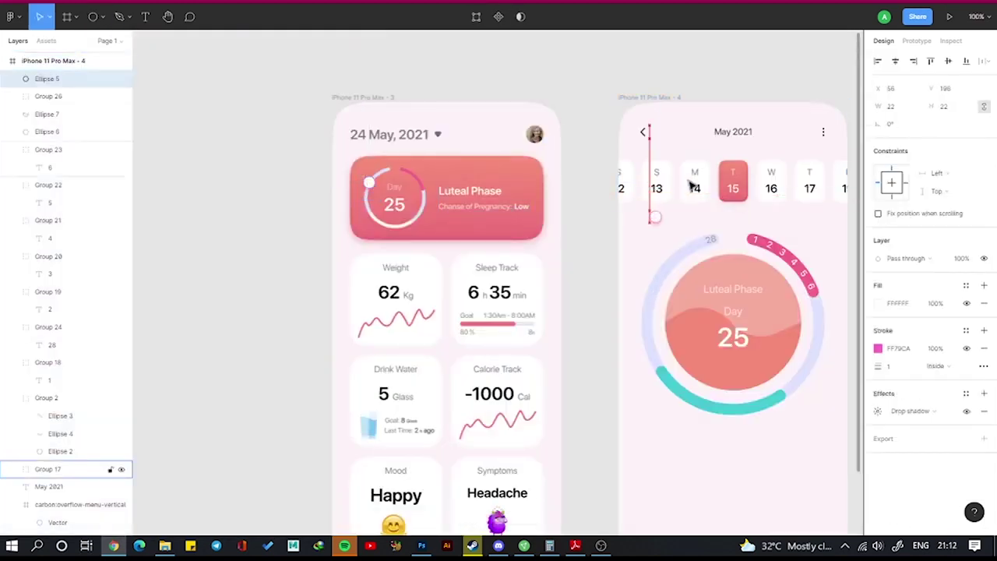
pyautogui.moveTo(658, 184); pyautogui.dragTo(641, 229)
pyautogui.keyDown('ctrl'); pyautogui.scroll(-3, 641, 229); pyautogui.keyUp('ctrl')
pyautogui.keyDown('ctrl'); pyautogui.scroll(5, 641, 229); pyautogui.keyUp('ctrl')
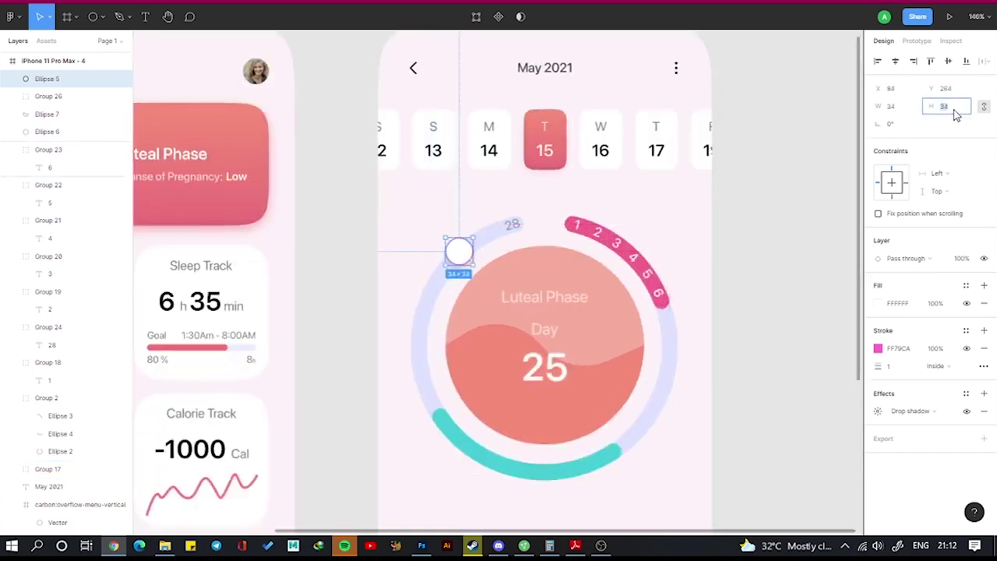
pyautogui.moveTo(448, 265)
pyautogui.mouseDown()
pyautogui.moveTo(460, 264)
pyautogui.moveTo(447, 260)
pyautogui.mouseUp()
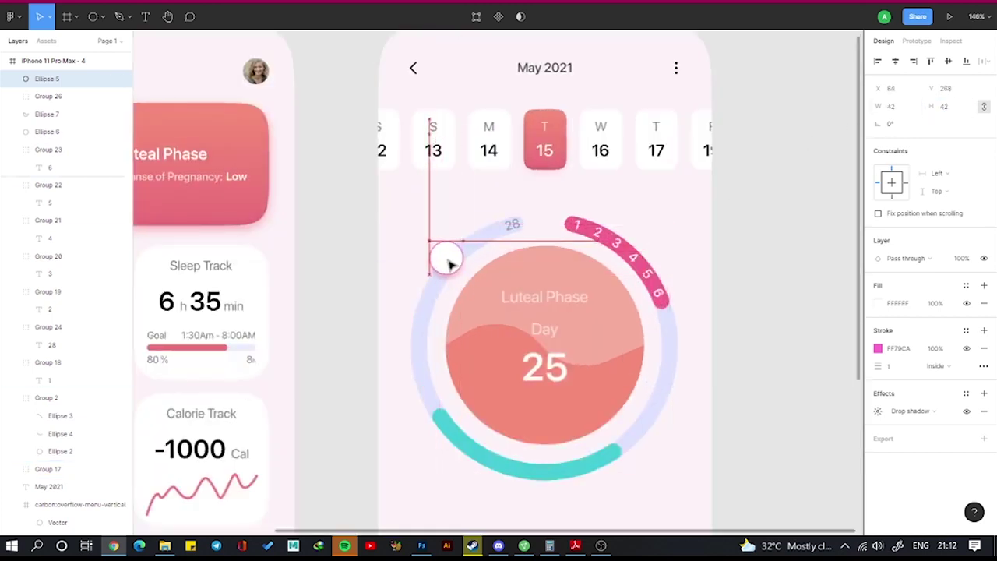
pyautogui.click(779, 179)
pyautogui.keyDown('ctrl'); pyautogui.scroll(-5, 725, 180); pyautogui.keyUp('ctrl')
# Draw a lavender (BACBE5) pill-shaped bar below the ring.
pyautogui.click(102, 17)
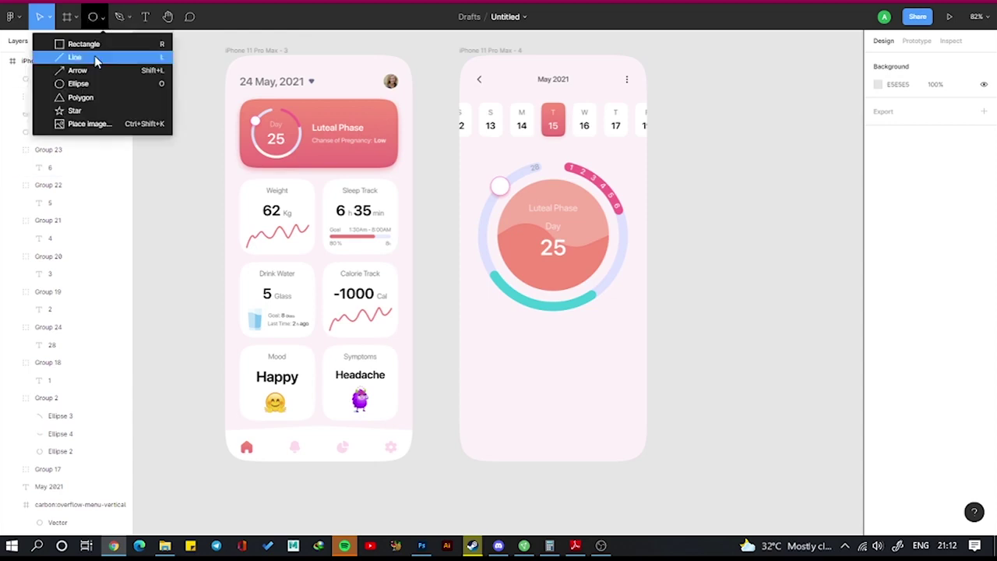
pyautogui.click(74, 42)
pyautogui.moveTo(476, 340); pyautogui.dragTo(634, 363)
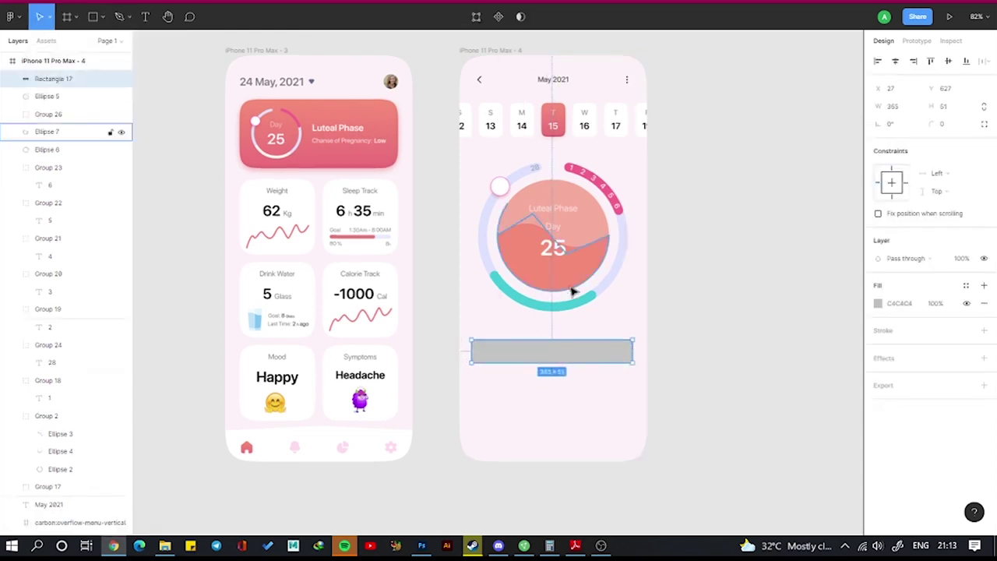
pyautogui.moveTo(472, 345); pyautogui.dragTo(474, 345)
pyautogui.hotkey('shift', 'Up')
pyautogui.hotkey('shift', 'Up')
pyautogui.hotkey('shift', 'Up')
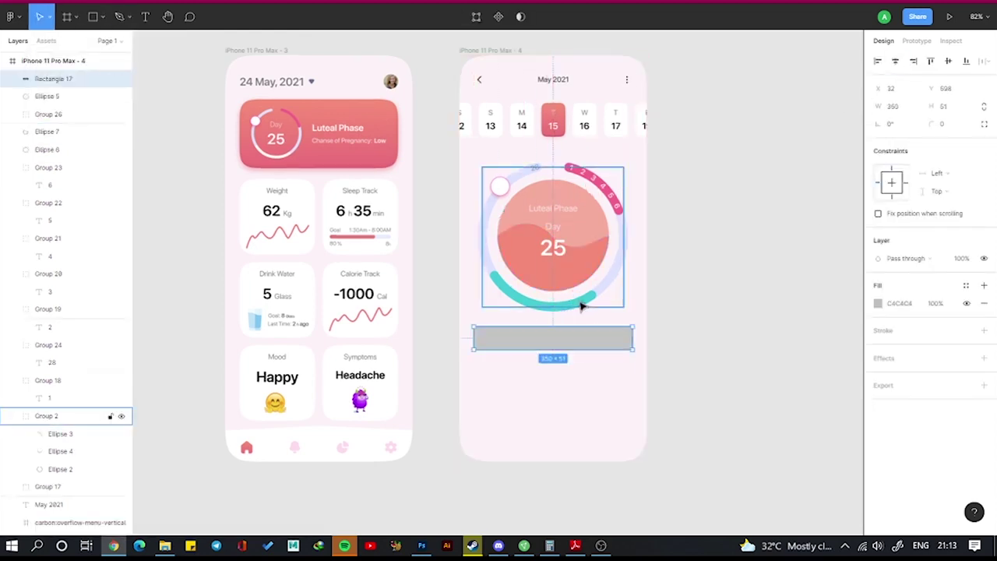
pyautogui.click(878, 303)
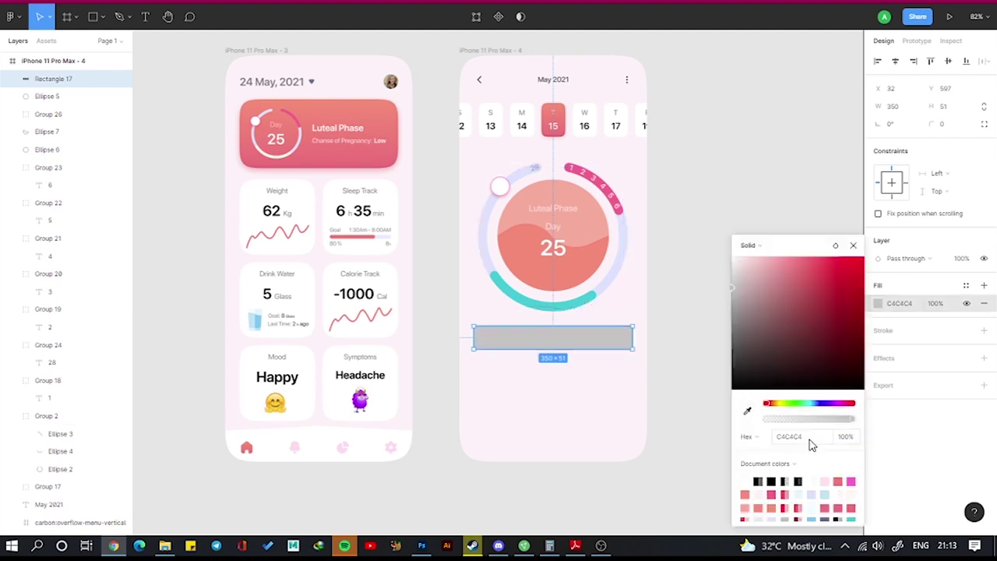
pyautogui.write('BACBE5')
pyautogui.press('Return')
pyautogui.scroll(5, 495, 308)
pyautogui.moveTo(431, 372); pyautogui.dragTo(444, 387)
pyautogui.scroll(-3, 514, 423)
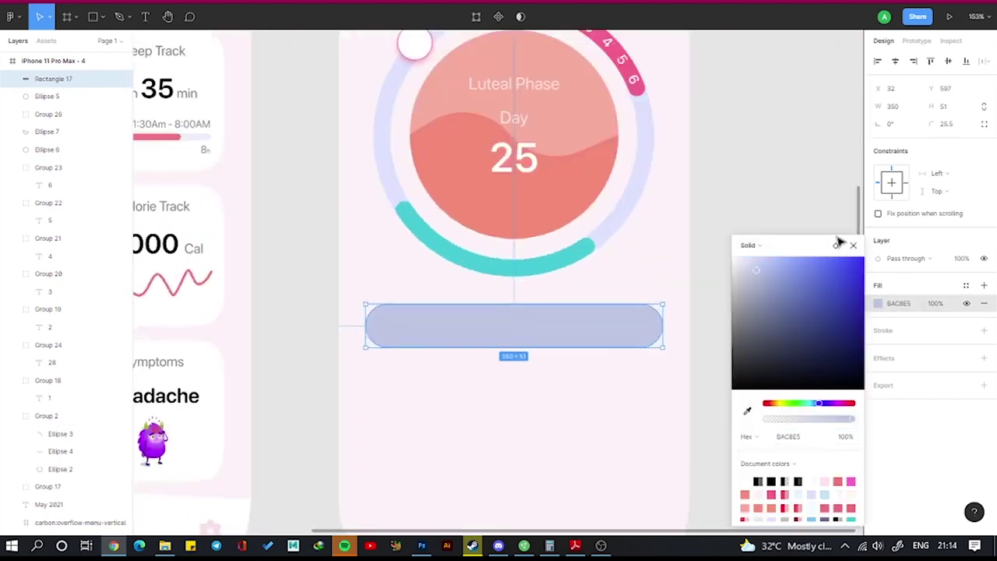
# Add a red-tinted drop shadow to the pill, set to 12 with 12% opacity.
pyautogui.click(984, 357)
pyautogui.click(878, 375)
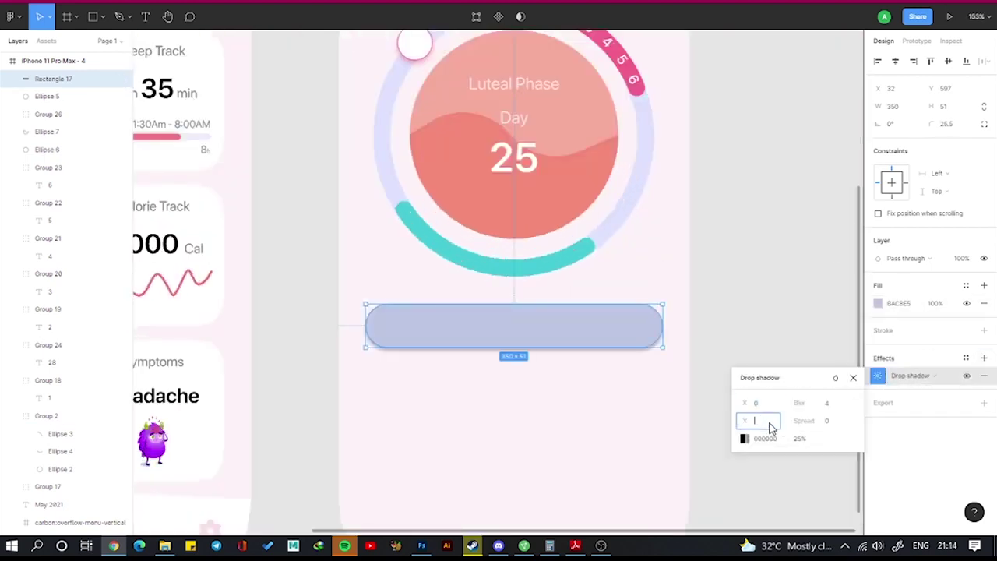
pyautogui.write('12')
pyautogui.click(800, 438)
pyautogui.write('12')
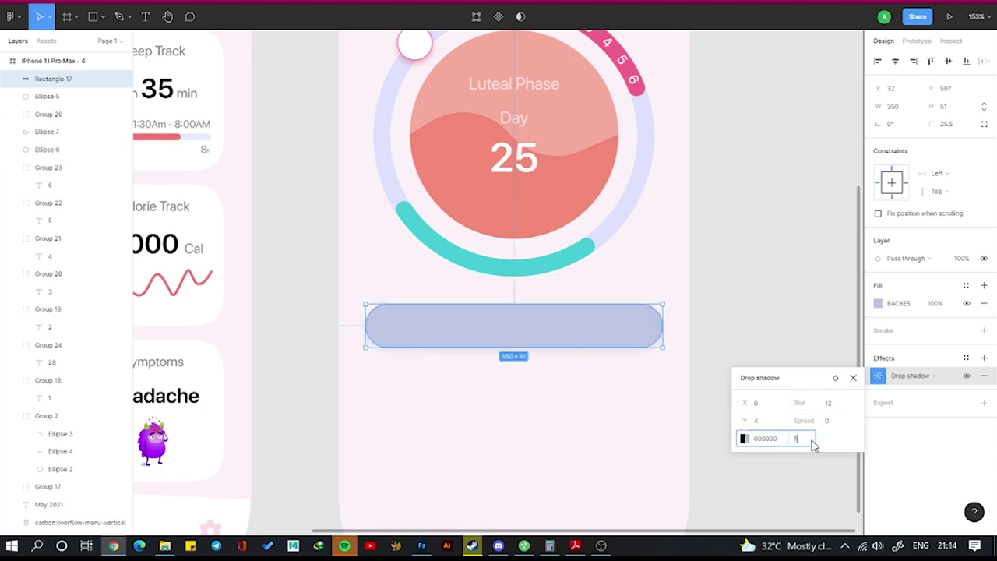
pyautogui.click(745, 438)
pyautogui.click(723, 279)
pyautogui.click(984, 357)
# Add an inner shadow with vertical offset -1 and blur 10.
pyautogui.click(909, 375)
pyautogui.click(910, 359)
pyautogui.click(878, 376)
pyautogui.click(755, 421)
pyautogui.write('-4')
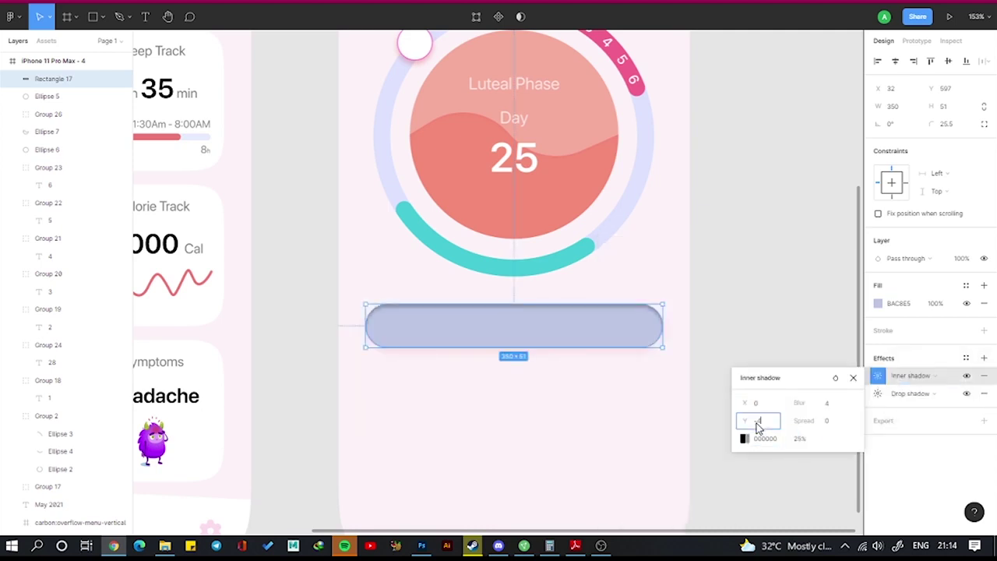
pyautogui.click(767, 421)
pyautogui.write('-1')
pyautogui.click(828, 403)
pyautogui.write('10')
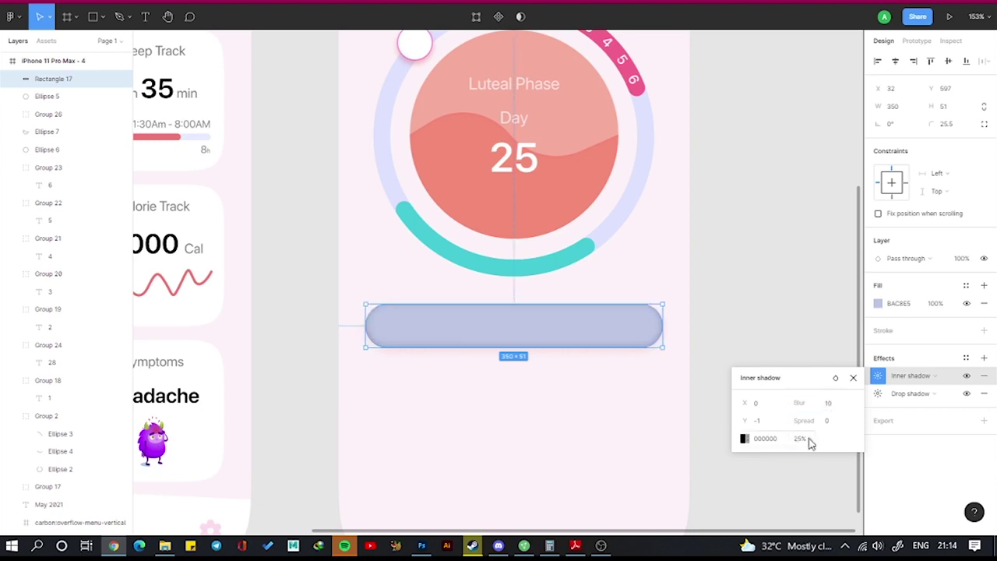
pyautogui.click(798, 439)
# Colour the inner shadow dark brown at 25% opacity.
pyautogui.click(745, 438)
pyautogui.click(667, 321)
pyautogui.moveTo(667, 321); pyautogui.dragTo(622, 339)
pyautogui.click(691, 421)
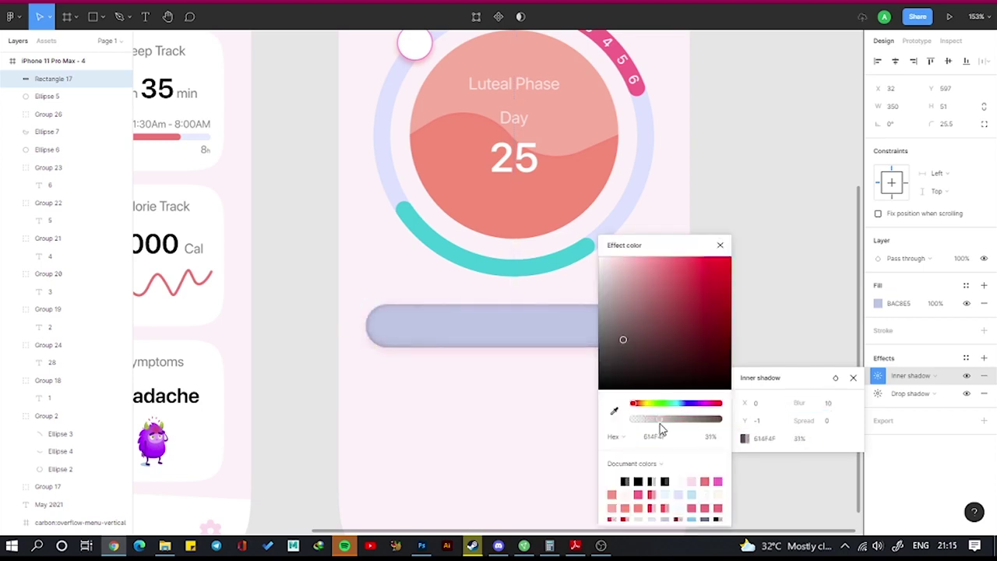
pyautogui.moveTo(659, 421); pyautogui.dragTo(653, 420)
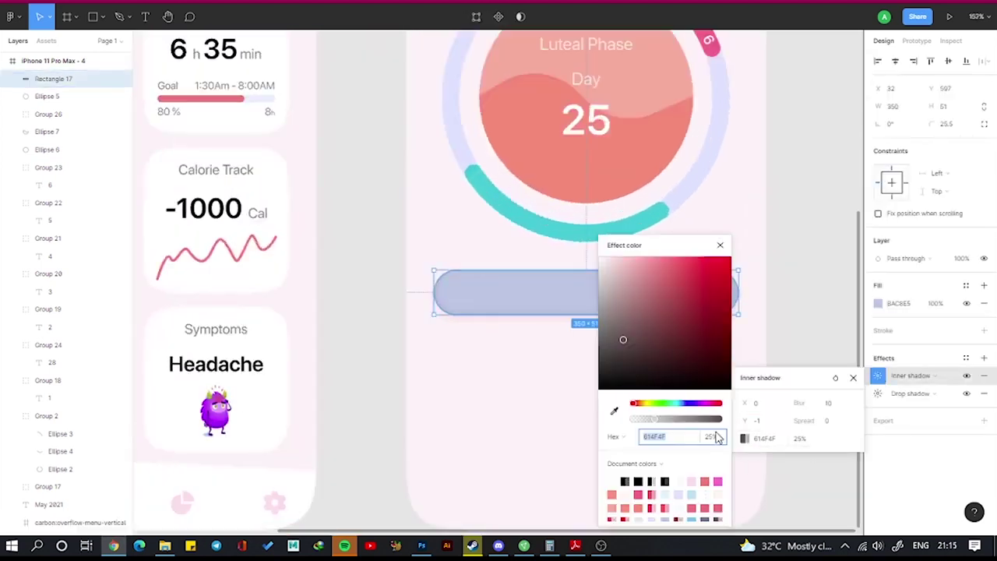
pyautogui.click(802, 218)
pyautogui.keyDown('ctrl'); pyautogui.scroll(-3, 802, 218); pyautogui.keyUp('ctrl')
# Add an auto-width, Medium-weight, white 'Add Period' label on the button.
pyautogui.press('t')
pyautogui.moveTo(557, 364); pyautogui.dragTo(618, 403)
pyautogui.write('Add Period')
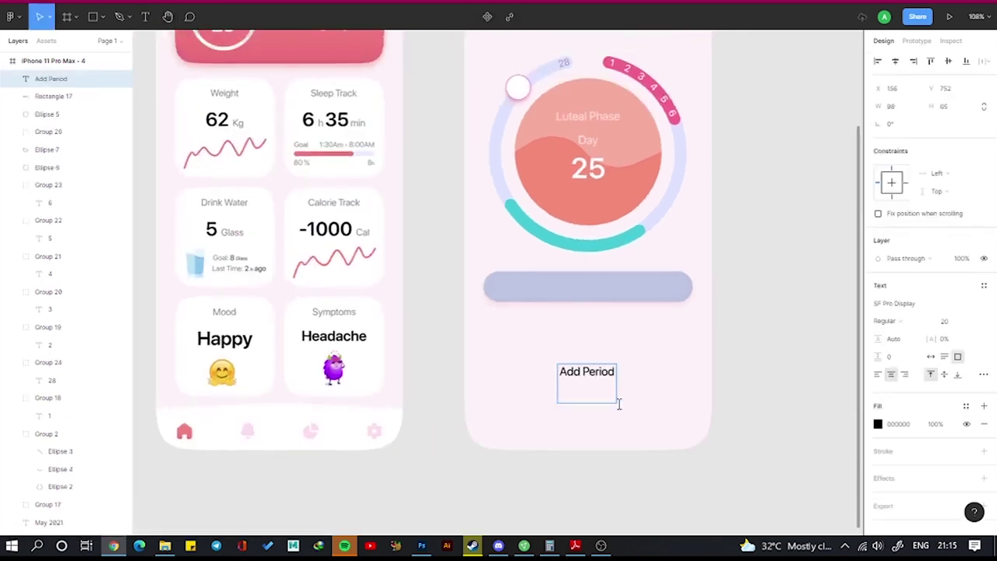
pyautogui.press('Escape')
pyautogui.click(930, 356)
pyautogui.click(886, 320)
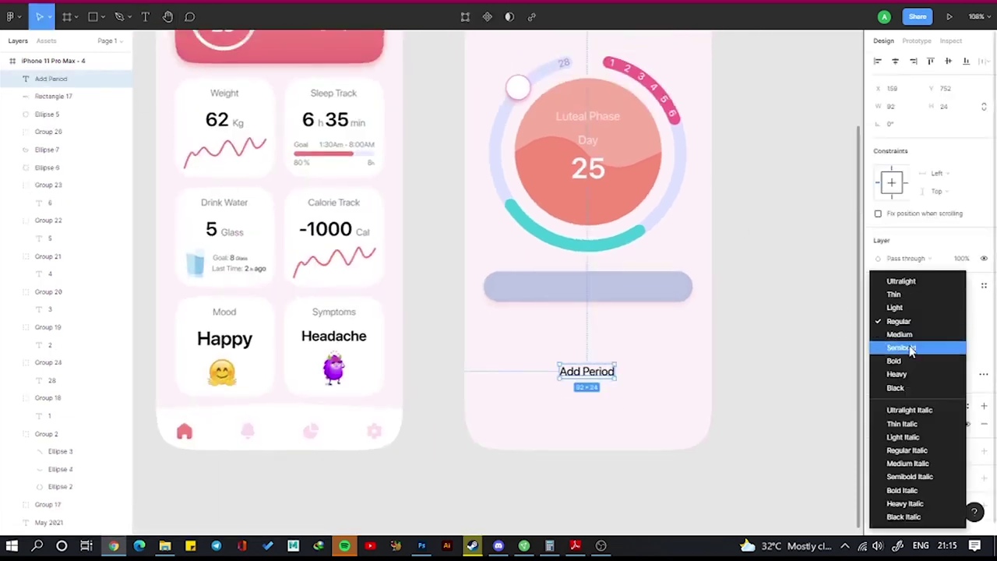
pyautogui.click(888, 347)
pyautogui.click(878, 424)
pyautogui.press('Escape')
pyautogui.click(787, 153)
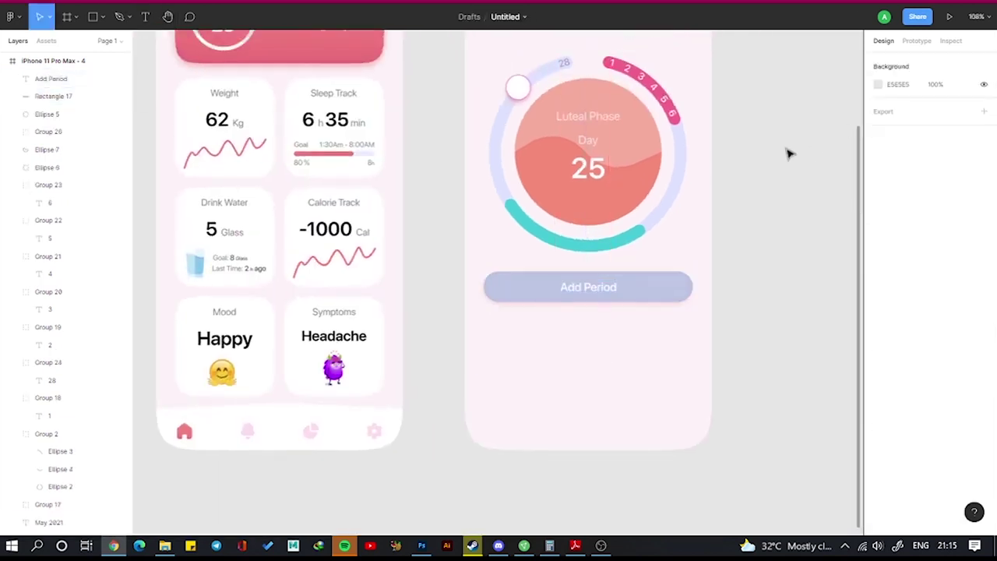
pyautogui.keyDown('ctrl'); pyautogui.scroll(3, 632, 230); pyautogui.keyUp('ctrl')
# Add a single-line 'Chance of Pregnancy' label at font size 16 below the button.
pyautogui.press('t')
pyautogui.moveTo(473, 398); pyautogui.dragTo(596, 498)
pyautogui.write('Chance of Prega')
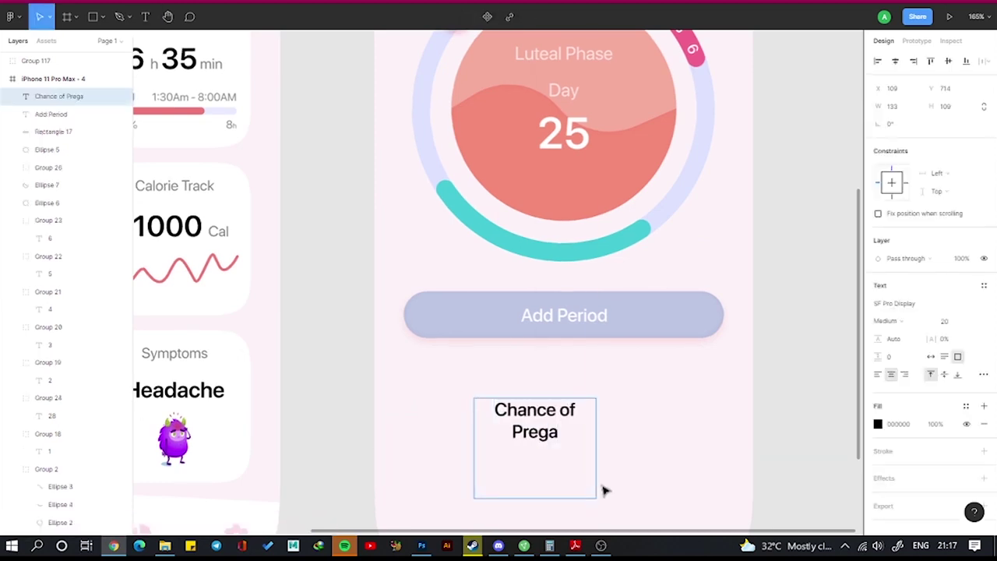
pyautogui.keyDown('ctrl'); pyautogui.scroll(-3, 628, 452); pyautogui.keyUp('ctrl')
pyautogui.write('nancy')
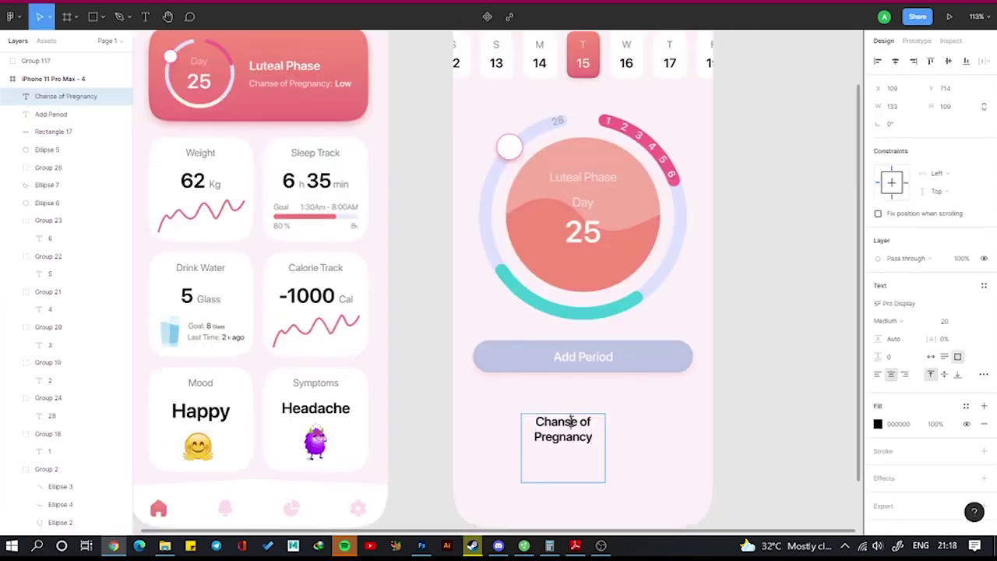
pyautogui.click(928, 357)
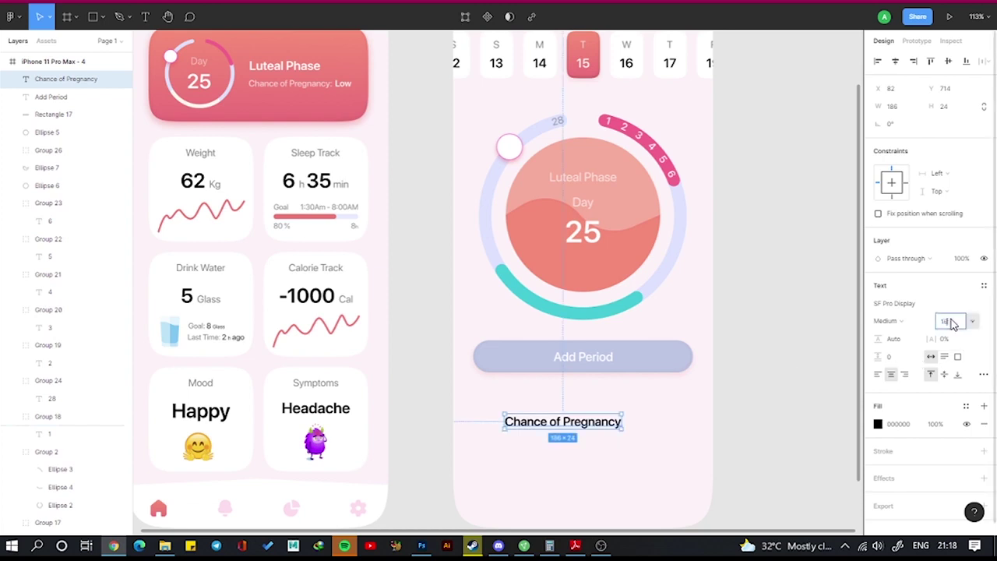
pyautogui.write('16')
pyautogui.press('Return')
pyautogui.press('Return')
# Duplicate the faded label twice below for Period Starts on and Fertile Phase Start on.
pyautogui.keyDown('alt'); pyautogui.moveTo(572, 421); pyautogui.dragTo(584, 439); pyautogui.keyUp('alt')
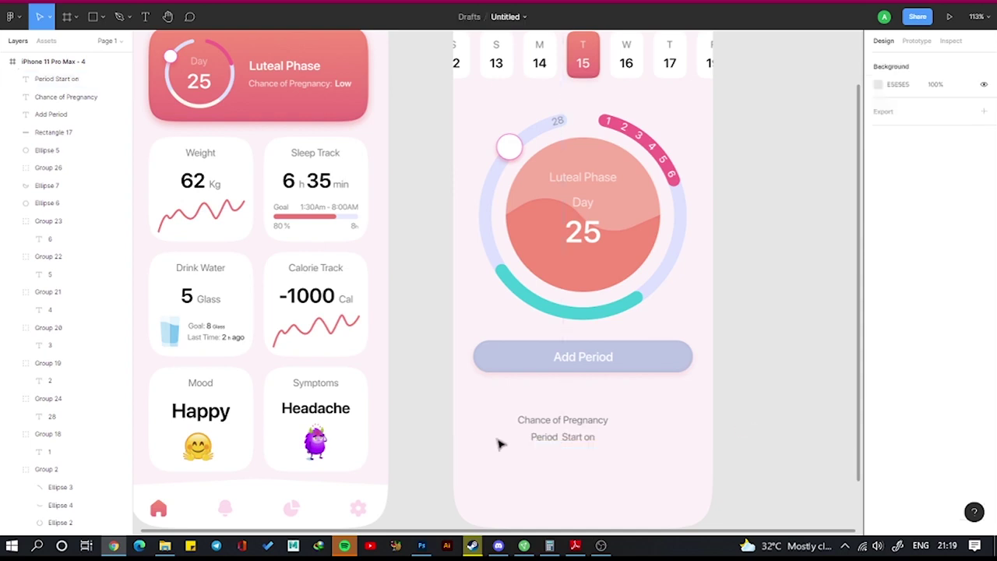
pyautogui.keyDown('alt'); pyautogui.moveTo(544, 440); pyautogui.dragTo(547, 461); pyautogui.keyUp('alt')
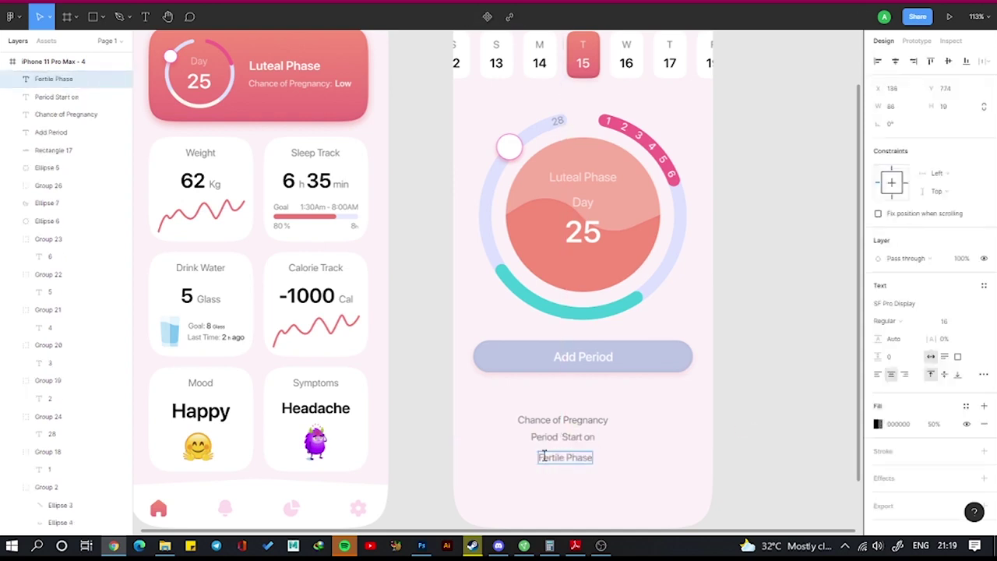
pyautogui.keyDown('shift'); pyautogui.click(574, 438); pyautogui.keyUp('shift')
pyautogui.keyDown('shift'); pyautogui.click(562, 420); pyautogui.keyUp('shift')
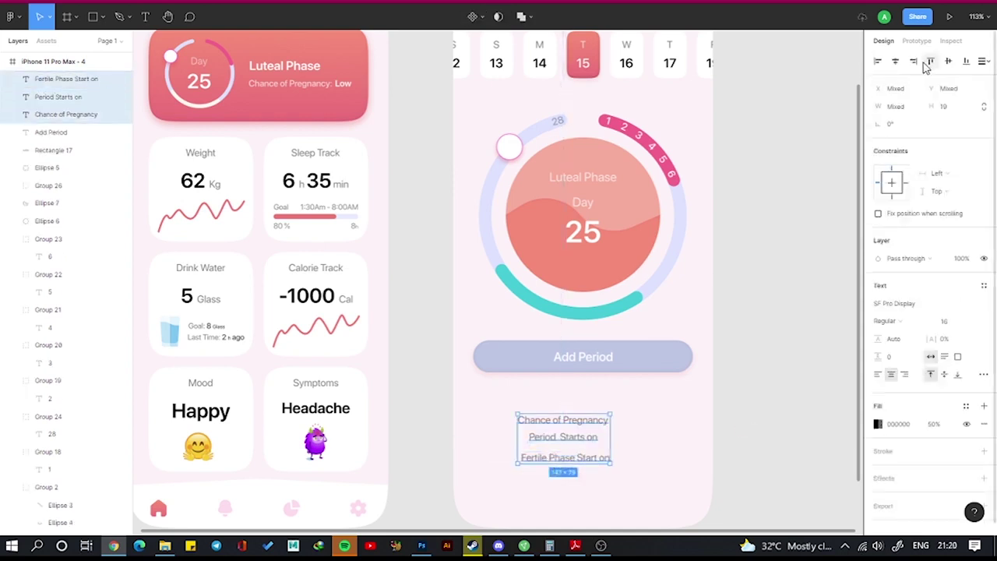
pyautogui.keyDown('ctrl'); pyautogui.scroll(-3, 600, 421); pyautogui.keyUp('ctrl')
pyautogui.keyDown('ctrl'); pyautogui.scroll(5, 632, 285); pyautogui.keyUp('ctrl')
# Group the baby icon and the drop icon each with its label.
pyautogui.click(570, 201)
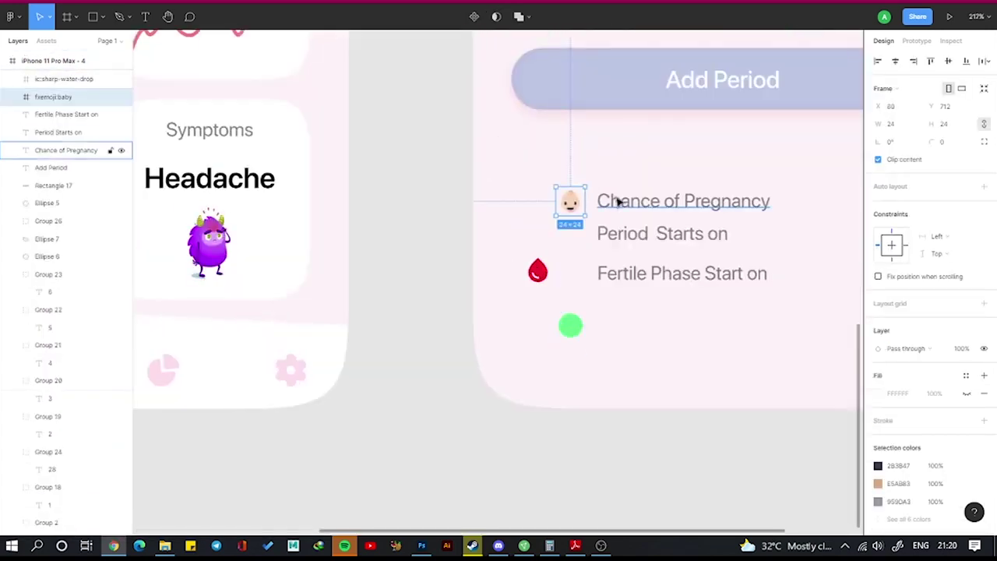
pyautogui.keyDown('shift'); pyautogui.click(686, 201); pyautogui.keyUp('shift')
pyautogui.hotkey('ctrl', 'g')
pyautogui.click(677, 234)
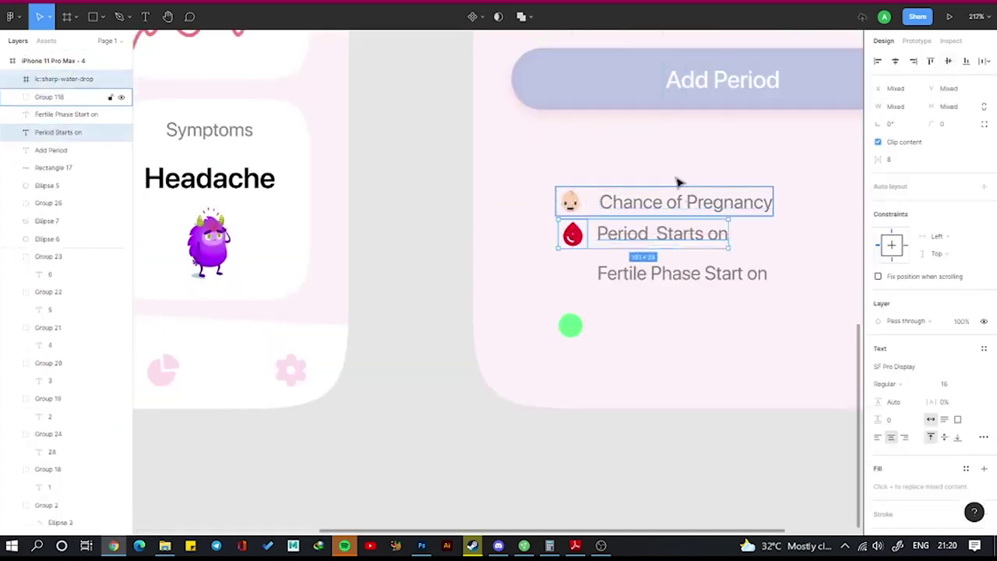
pyautogui.keyDown('shift'); pyautogui.click(573, 234); pyautogui.keyUp('shift')
pyautogui.hotkey('ctrl', 'g')
# Place a white circle on the green dot and group them into a ring.
pyautogui.moveTo(570, 325); pyautogui.dragTo(561, 285)
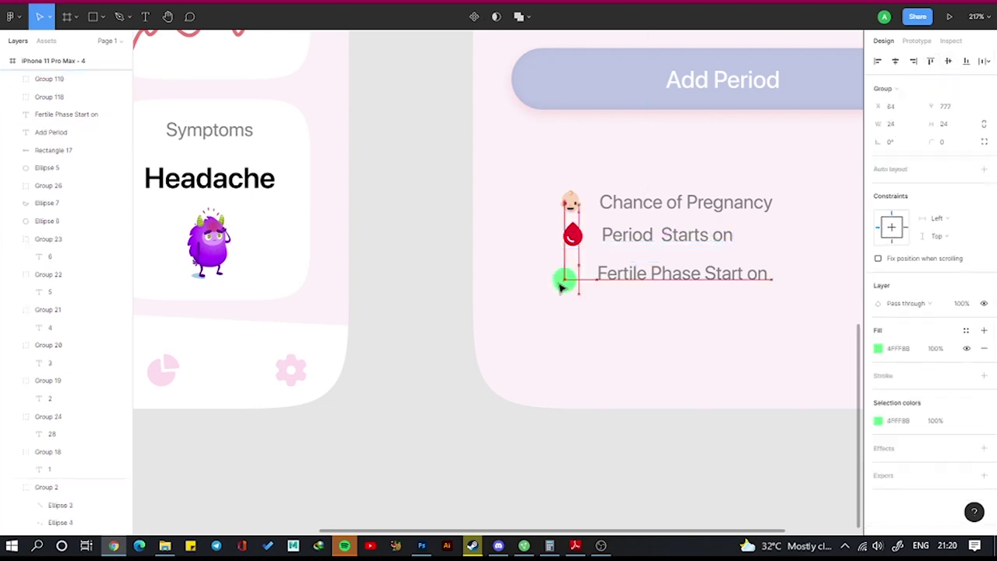
pyautogui.press('o')
pyautogui.scroll(4, 578, 274)
pyautogui.moveTo(564, 355)
pyautogui.mouseDown()
pyautogui.moveTo(586, 380)
pyautogui.moveTo(541, 267)
pyautogui.mouseUp()
pyautogui.click(878, 303)
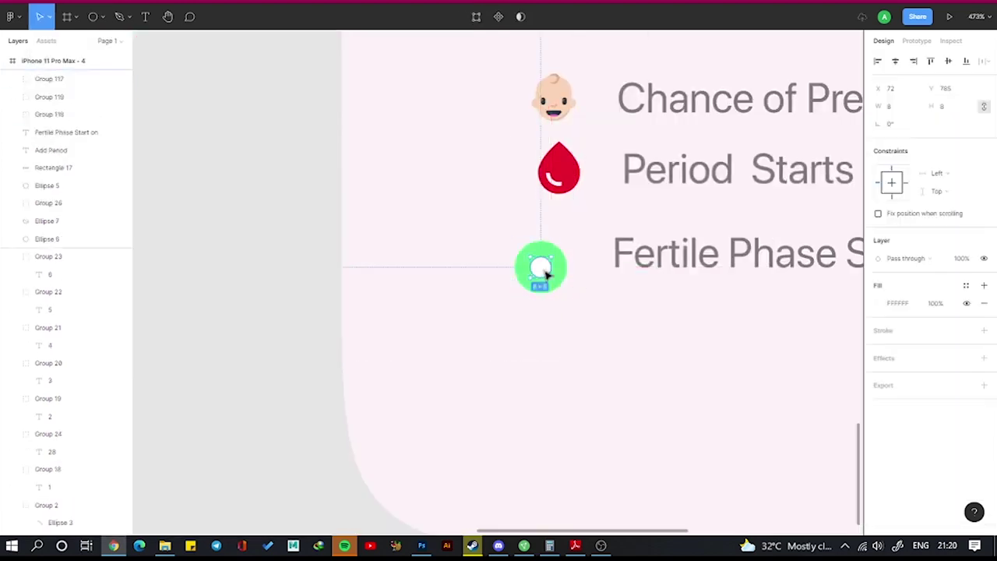
pyautogui.keyDown('shift'); pyautogui.click(541, 267); pyautogui.keyUp('shift')
pyautogui.hotkey('ctrl', 'g')
# Group the ring with Fertile Phase Start on, space the three rows equally, nudge left.
pyautogui.click(649, 257)
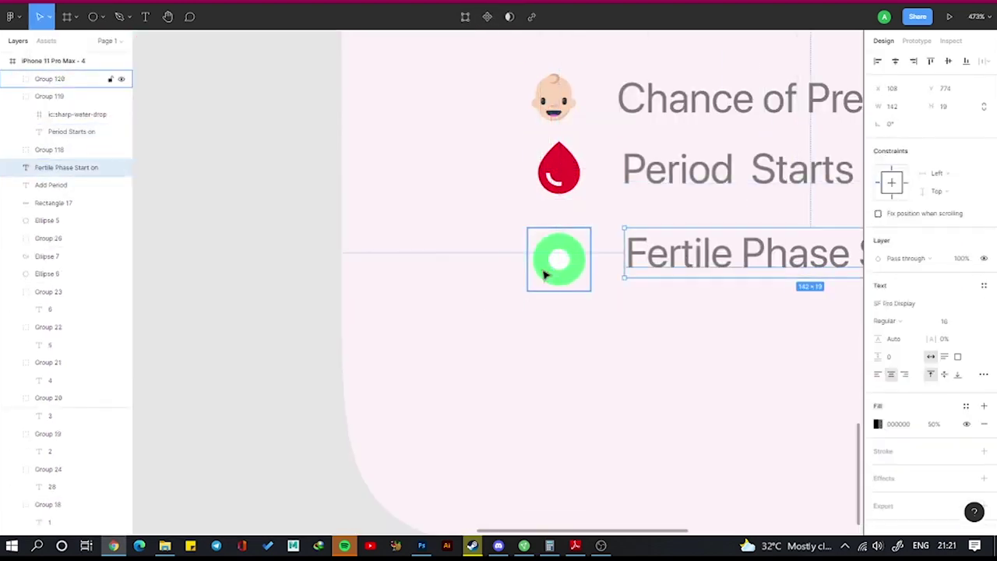
pyautogui.keyDown('shift'); pyautogui.click(545, 269); pyautogui.keyUp('shift')
pyautogui.hotkey('ctrl', 'g')
pyautogui.scroll(-5, 530, 306)
pyautogui.moveTo(530, 306); pyautogui.dragTo(709, 209)
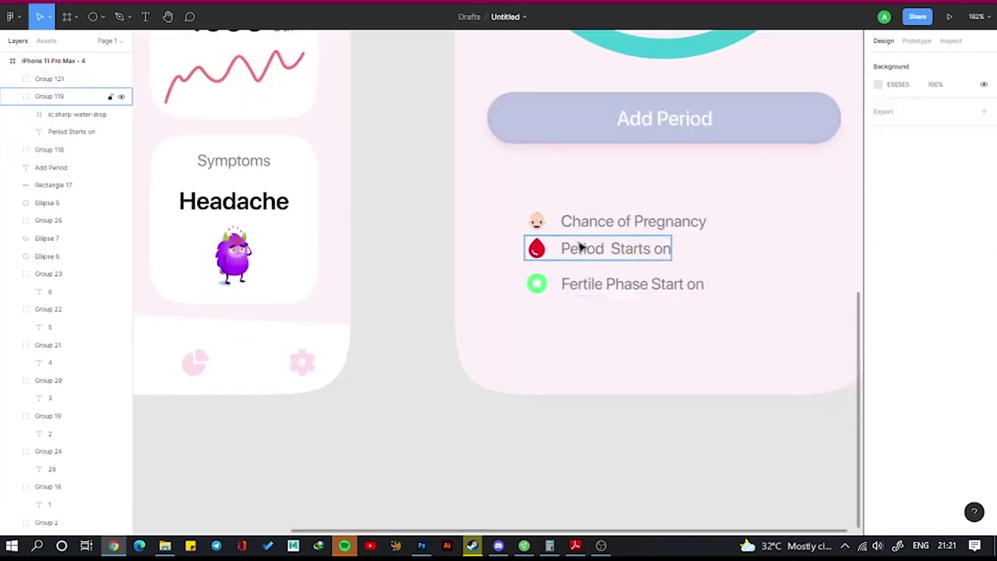
pyautogui.click(577, 247)
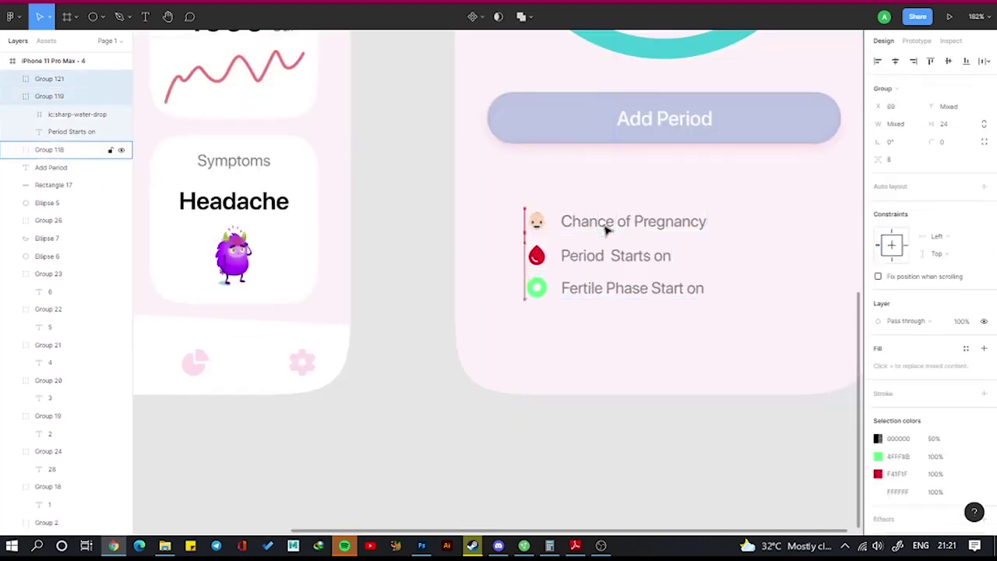
pyautogui.click(581, 378)
pyautogui.click(601, 258)
pyautogui.keyDown('shift'); pyautogui.click(612, 234); pyautogui.keyUp('shift')
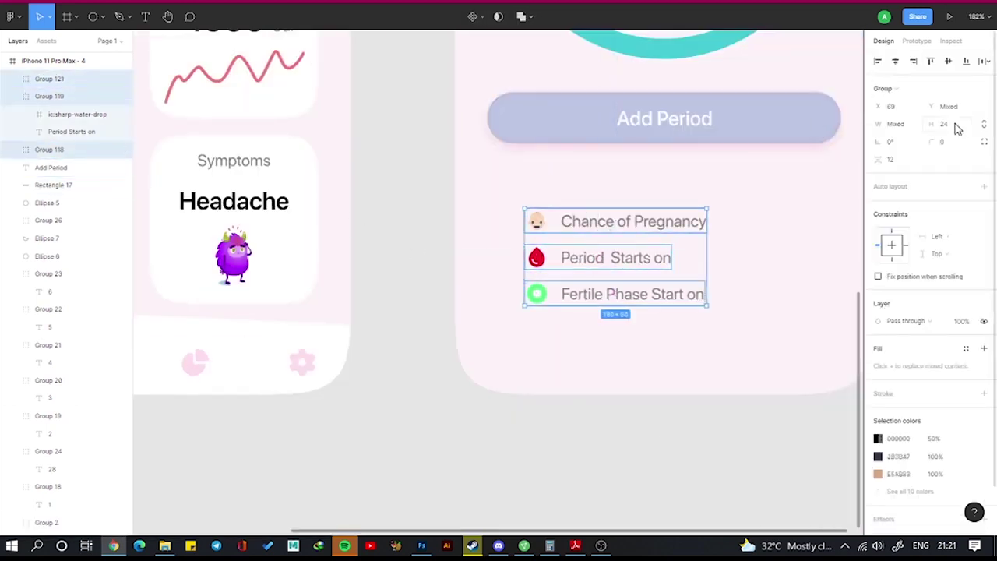
pyautogui.hotkey('shift', 'Left')
pyautogui.hotkey('shift', 'Left')
pyautogui.hotkey('shift', 'Left')
# Add a colon to the end of each of the three labels.
pyautogui.doubleClick(661, 224)
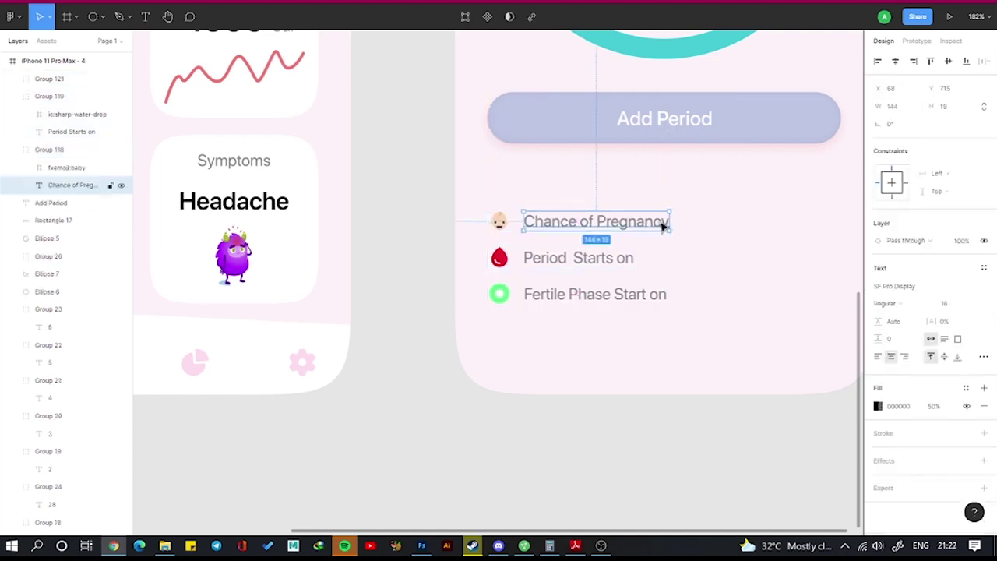
pyautogui.write(':')
pyautogui.doubleClick(630, 258)
pyautogui.doubleClick(646, 263)
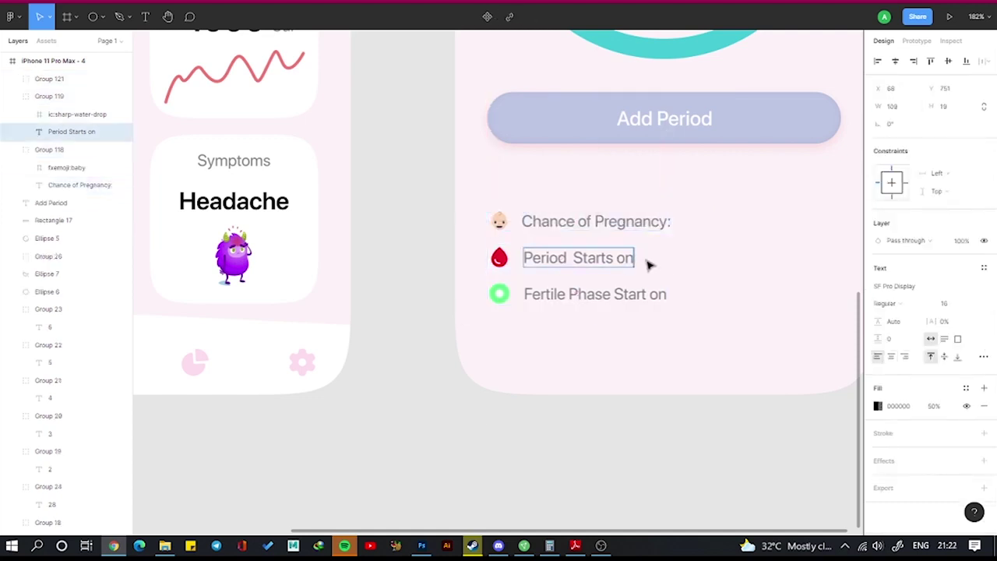
pyautogui.write(':')
pyautogui.click(597, 223)
pyautogui.click(595, 294)
pyautogui.doubleClick(663, 294)
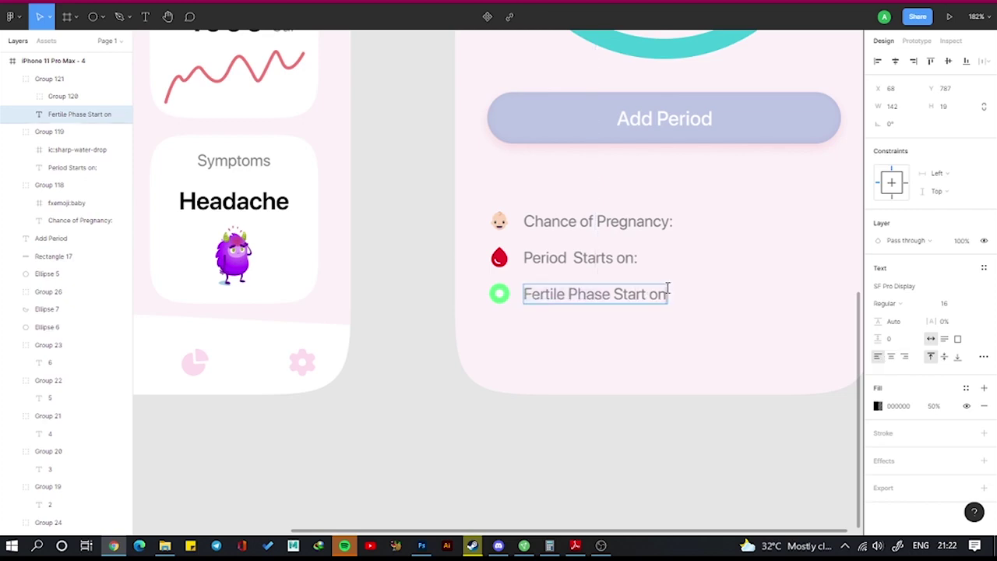
pyautogui.write(':')
pyautogui.click(659, 220)
# Add a solid black, heavier 'Low' value at the right end of the first row.
pyautogui.scroll(-2, 659, 220)
pyautogui.moveTo(659, 220); pyautogui.dragTo(798, 212)
pyautogui.write('LO')
pyautogui.press('BackSpace')
pyautogui.write('ow')
pyautogui.press('Escape')
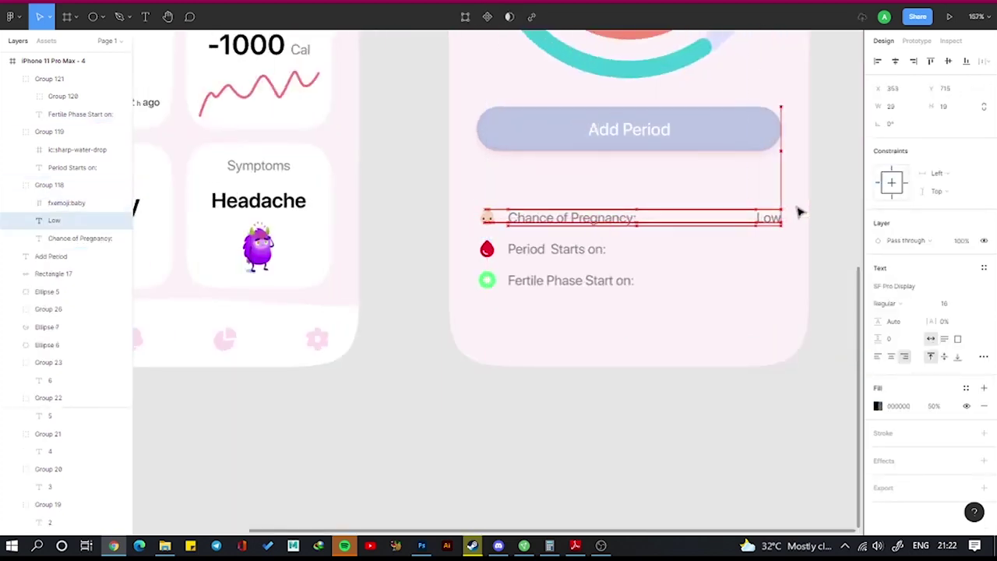
pyautogui.click(878, 406)
pyautogui.click(884, 304)
pyautogui.click(904, 328)
pyautogui.press('Escape')
# Add a heavier, solid black '28 May' value at the Period Starts on row's end.
pyautogui.moveTo(535, 253); pyautogui.dragTo(724, 253)
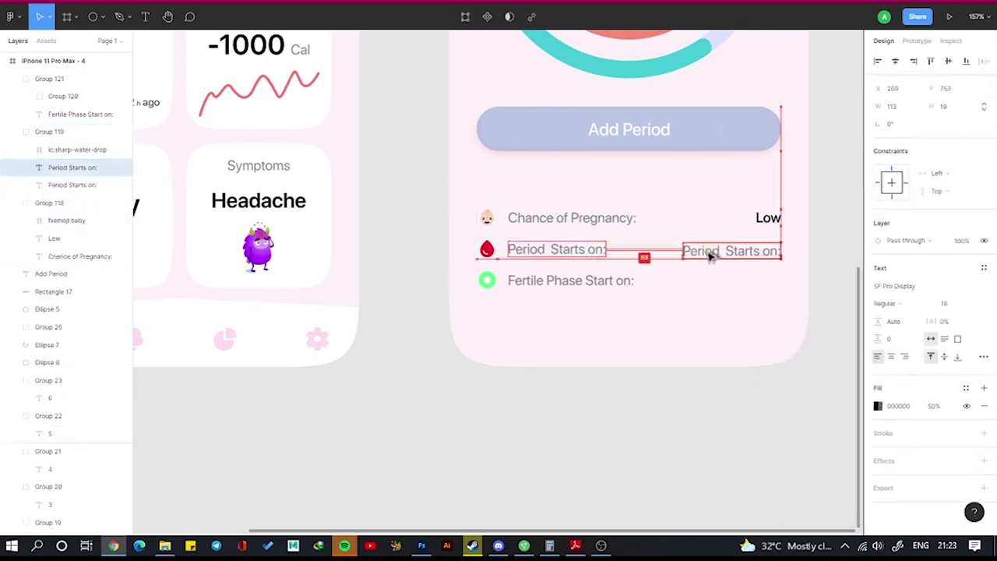
pyautogui.press('Return')
pyautogui.scroll(-3, 680, 439)
pyautogui.write('28 May')
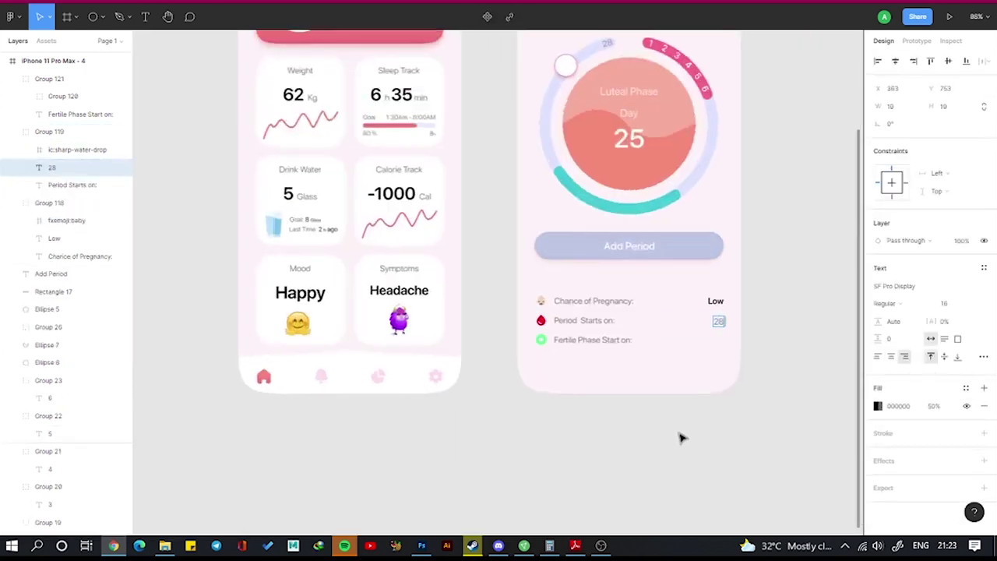
pyautogui.press('Escape')
pyautogui.click(904, 304)
pyautogui.click(908, 321)
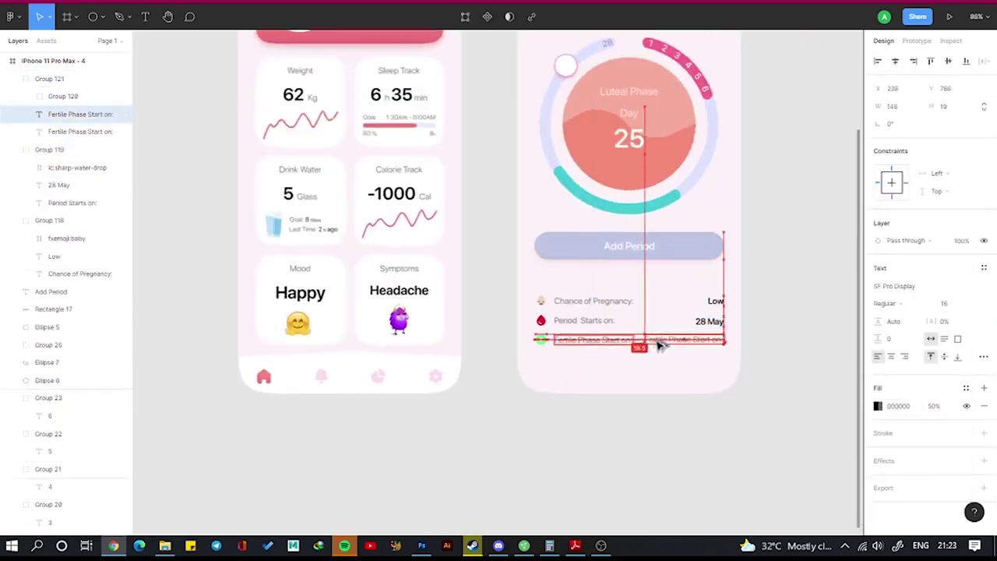
# Add a '25 May' value at 100% fill and heavier weight for the Fertile Phase row.
pyautogui.moveTo(561, 340); pyautogui.dragTo(652, 340)
pyautogui.press('Return')
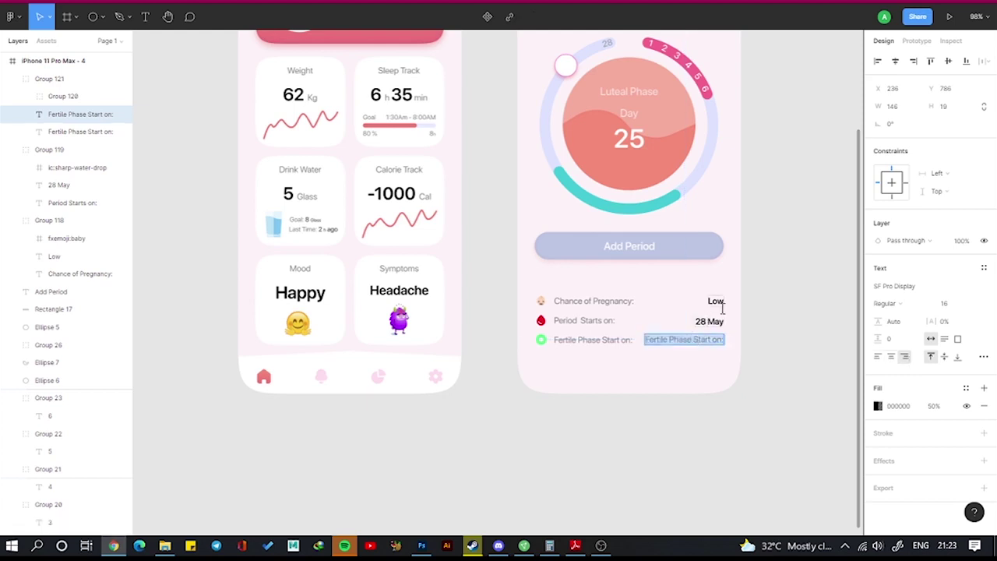
pyautogui.doubleClick(719, 321)
pyautogui.scroll(-3, 823, 325)
pyautogui.write('1')
pyautogui.scroll(3, 672, 405)
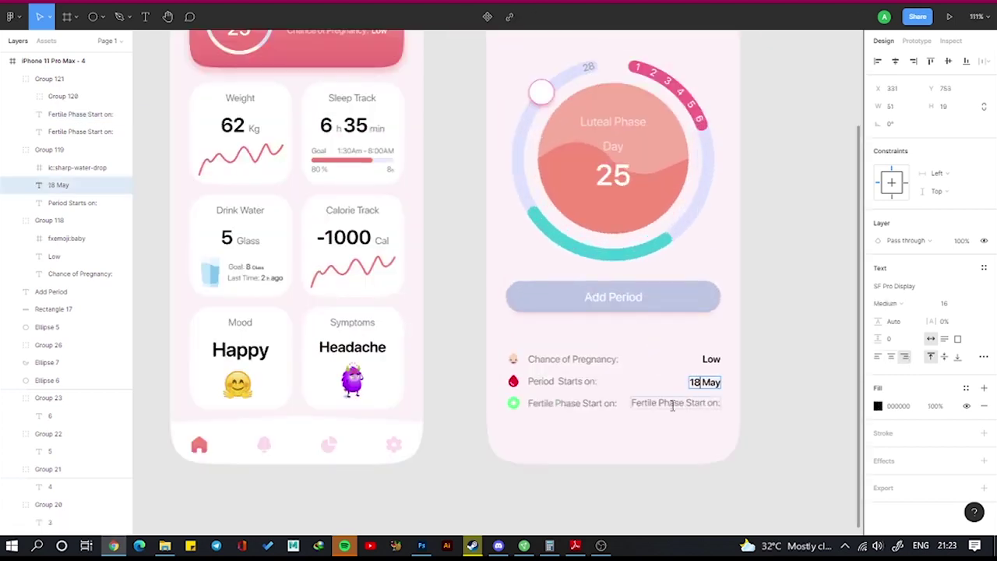
pyautogui.doubleClick(672, 404)
pyautogui.write('25 May')
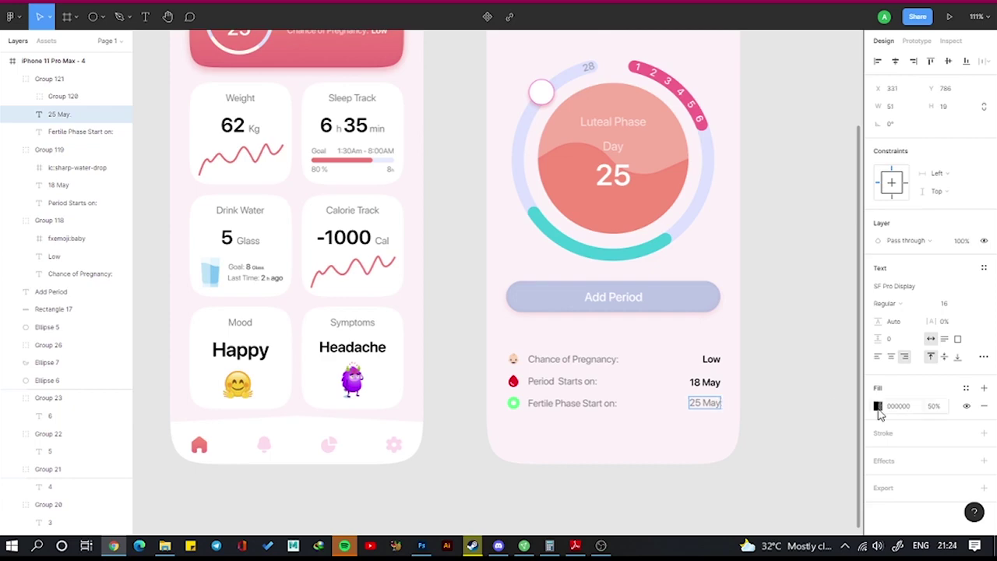
pyautogui.click(933, 406)
pyautogui.write('100')
pyautogui.click(889, 303)
pyautogui.click(917, 316)
pyautogui.moveTo(733, 349); pyautogui.dragTo(555, 413)
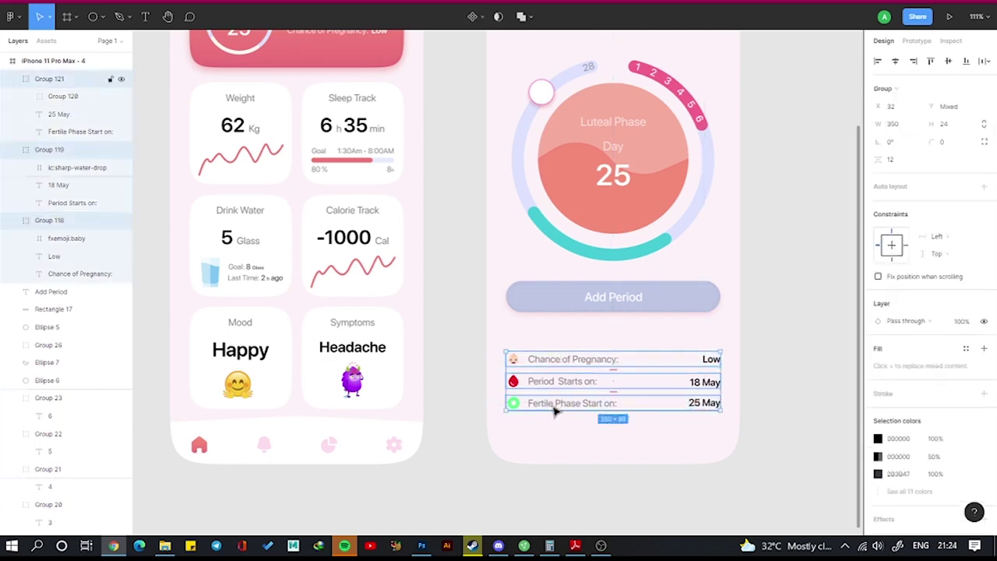